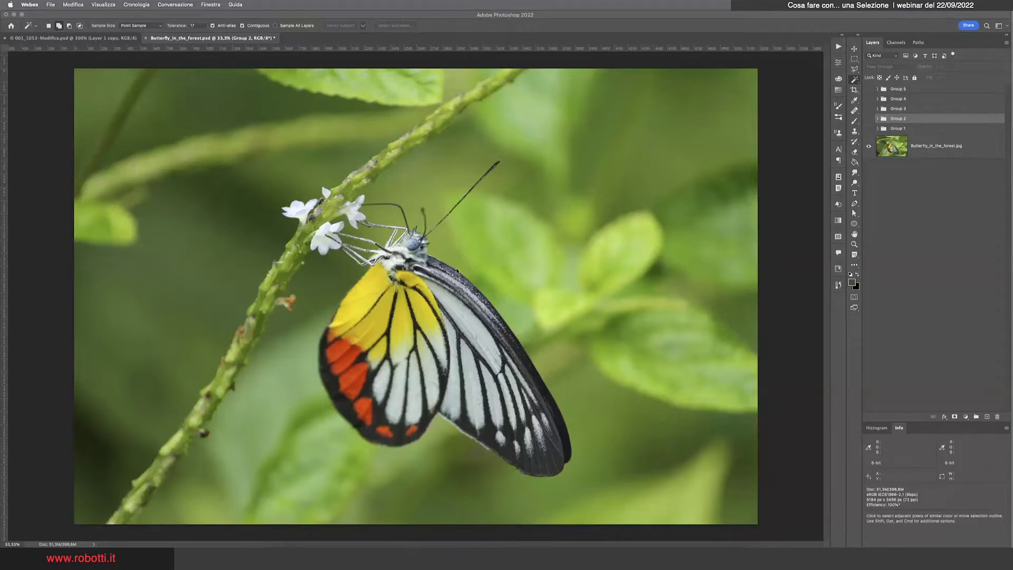
# Select the Butterfly_in_the_forest.jpg layer and display the Alpha 1 channel mask alone
pyautogui.click(901, 47)
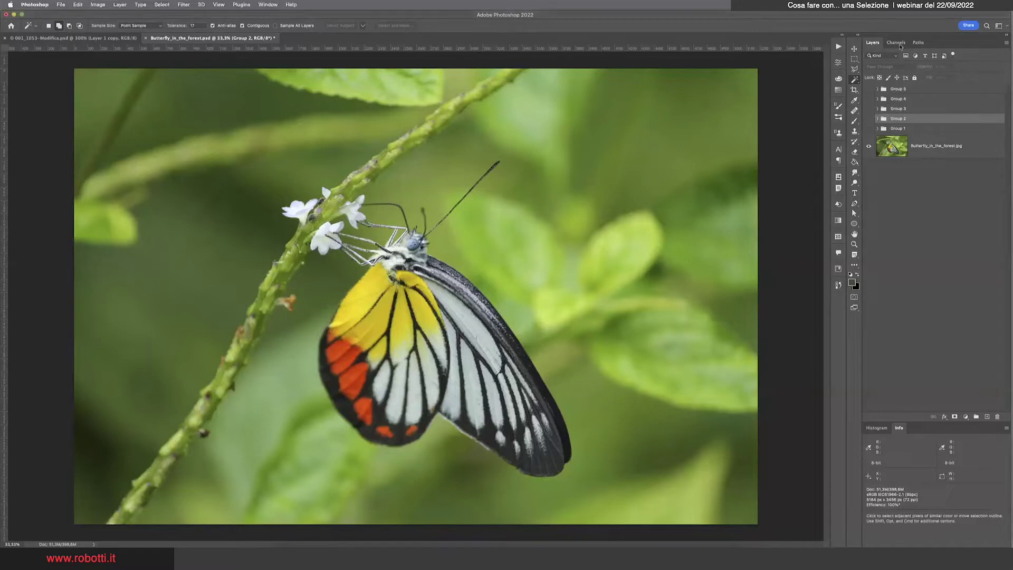
pyautogui.click(895, 42)
pyautogui.click(873, 43)
pyautogui.click(893, 150)
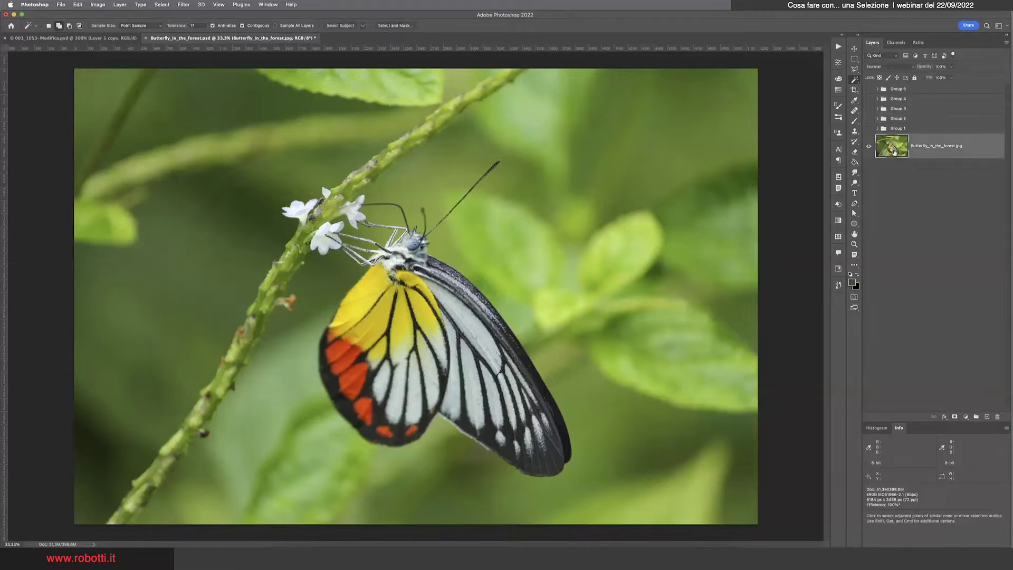
pyautogui.click(897, 42)
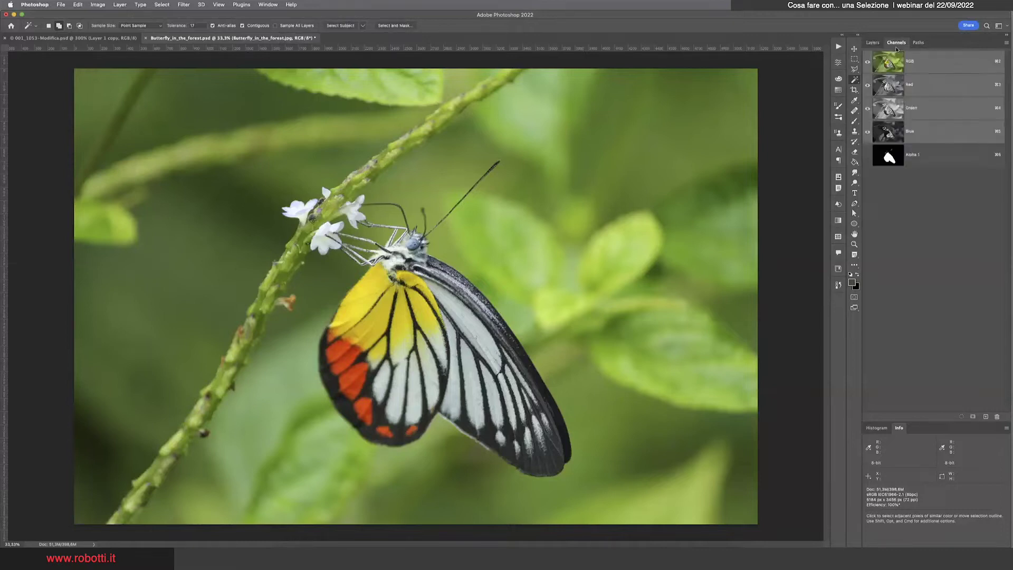
pyautogui.click(893, 154)
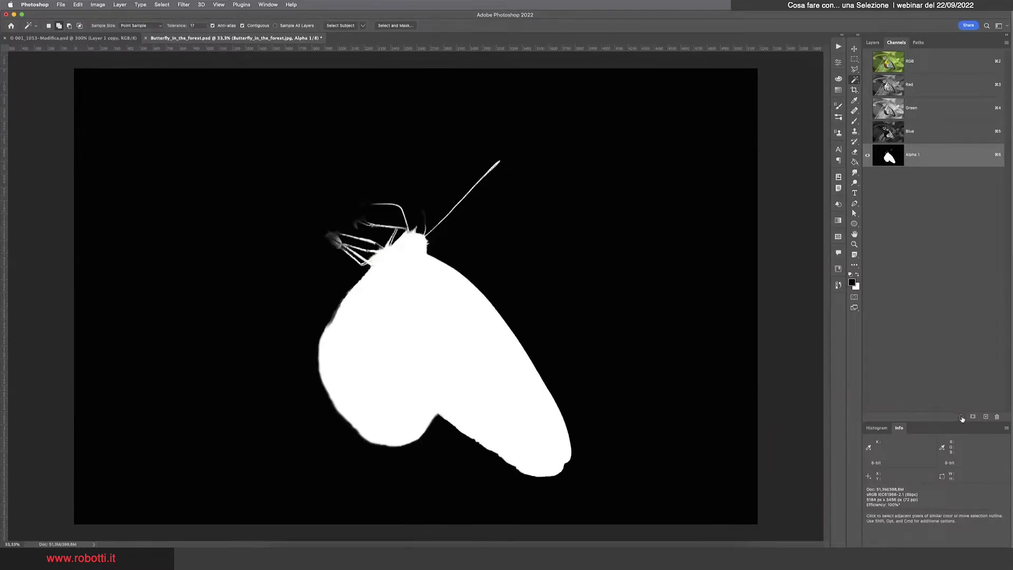
# Load Alpha 1 as a butterfly selection, zoom in to check edges, and return to RGB
pyautogui.click(961, 417)
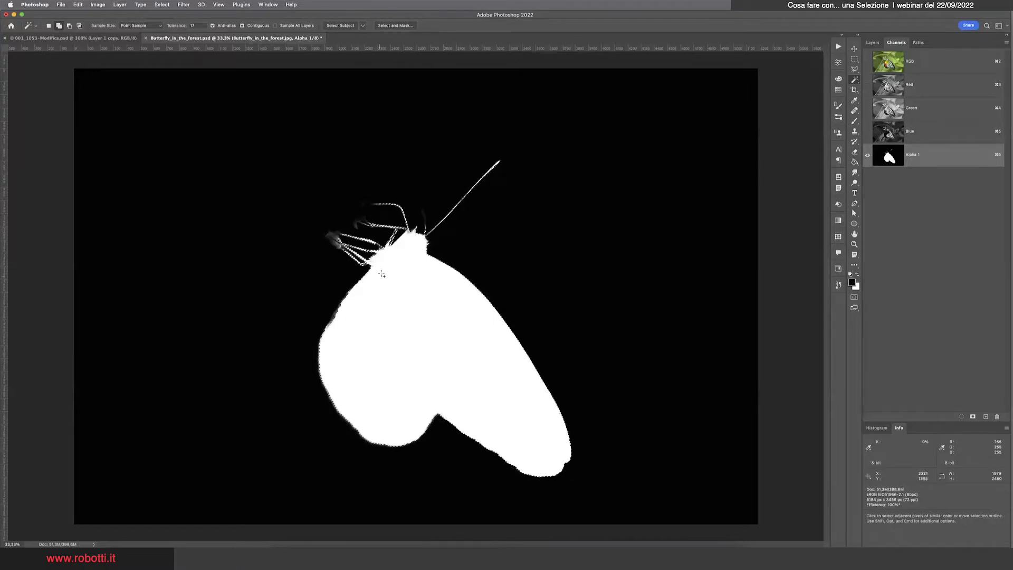
pyautogui.scroll(1, 380, 274)
pyautogui.scroll(1, 381, 274)
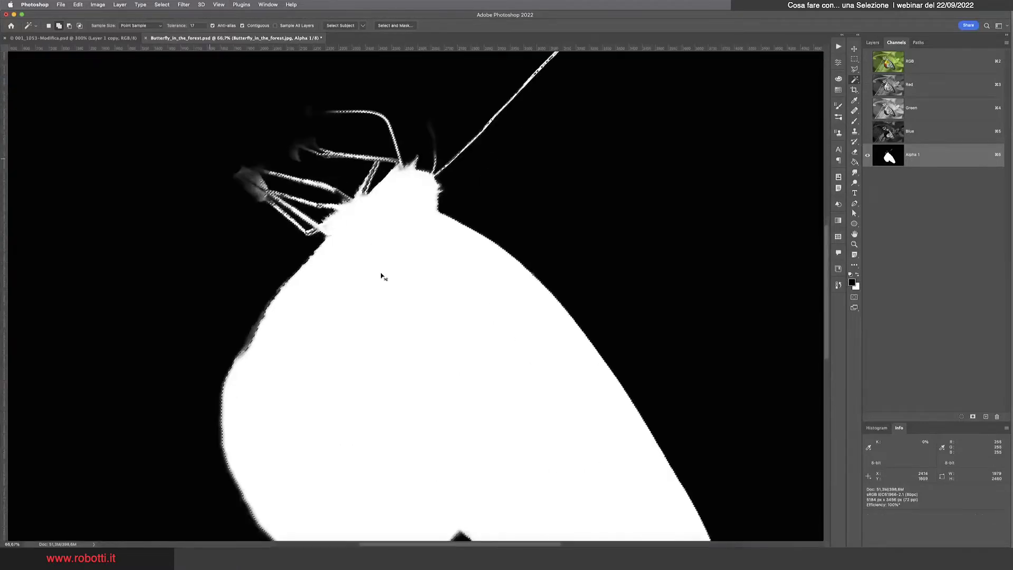
pyautogui.scroll(1, 381, 275)
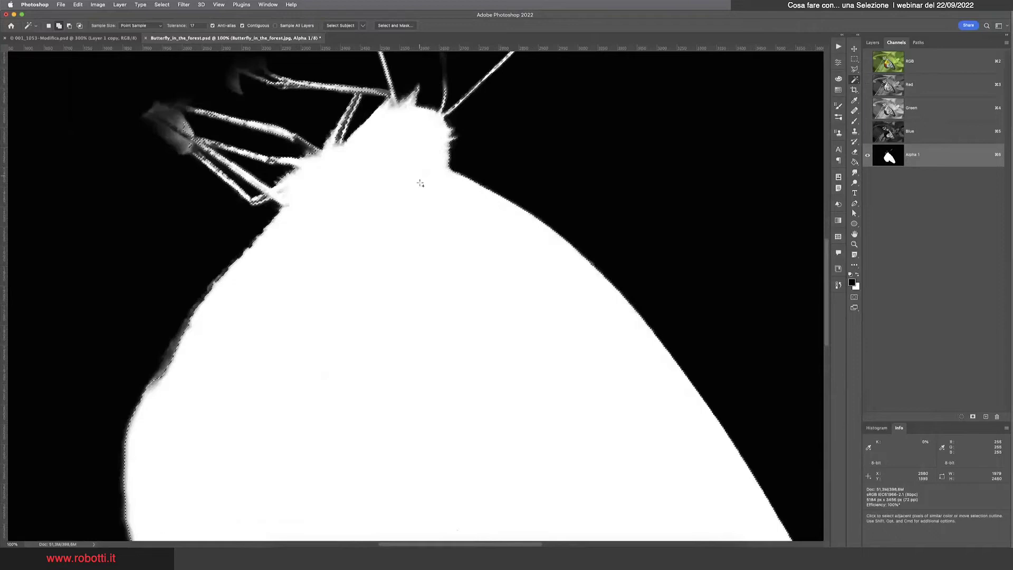
pyautogui.click(938, 67)
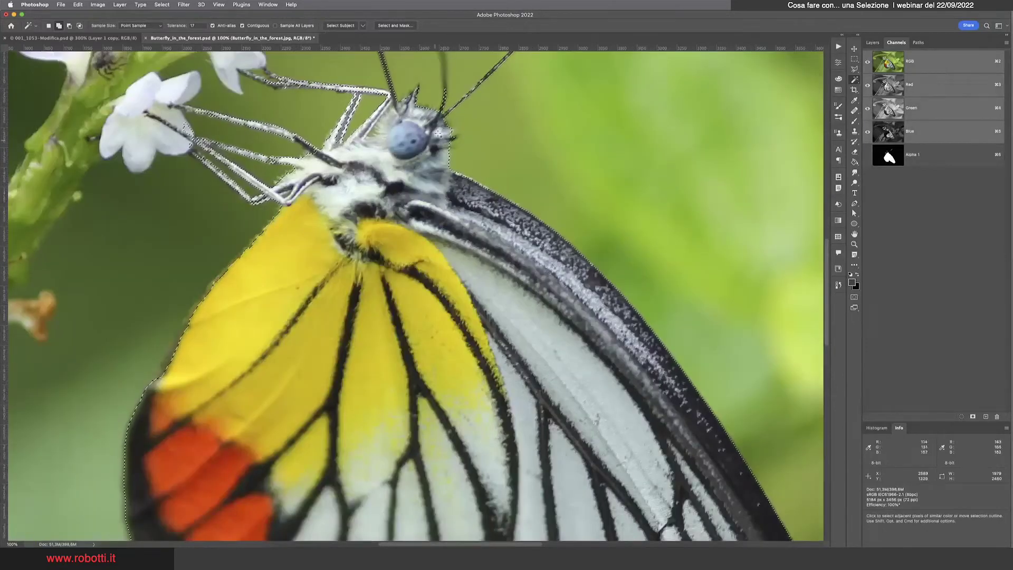
pyautogui.scroll(-2, 429, 134)
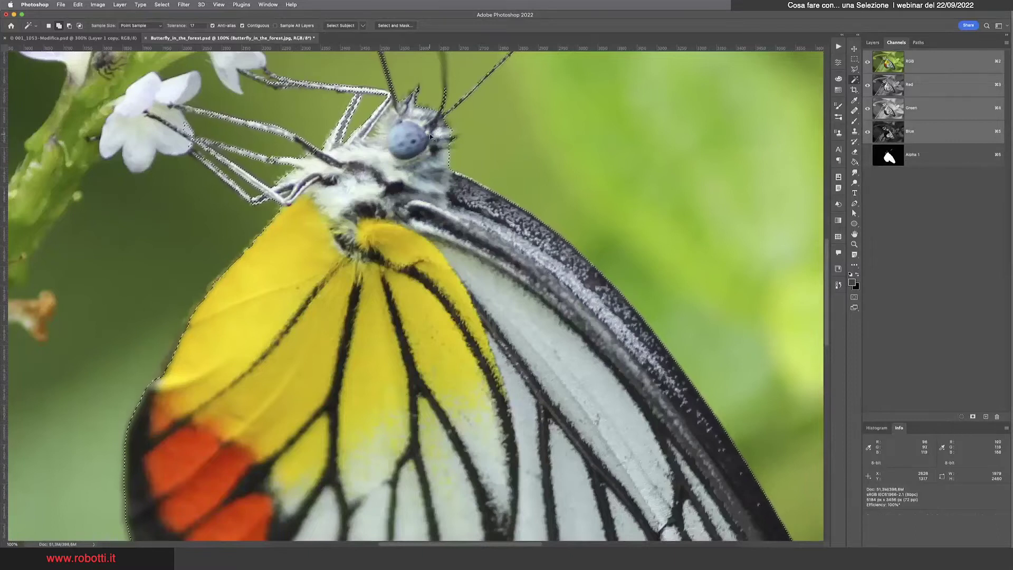
pyautogui.scroll(-3, 430, 134)
pyautogui.scroll(-2, 429, 134)
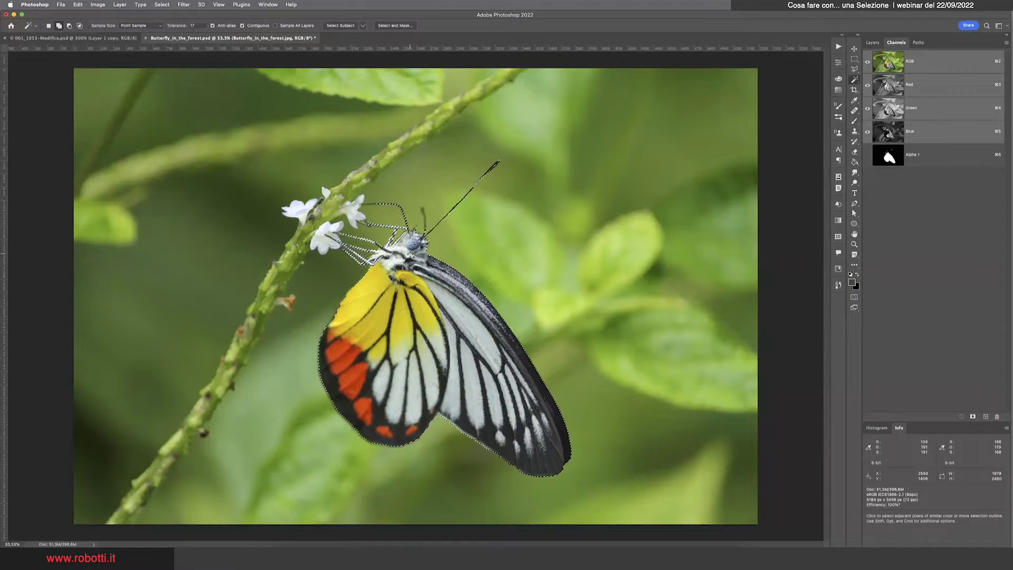
# Save the current butterfly selection as a new Alpha 2 channel
pyautogui.click(873, 42)
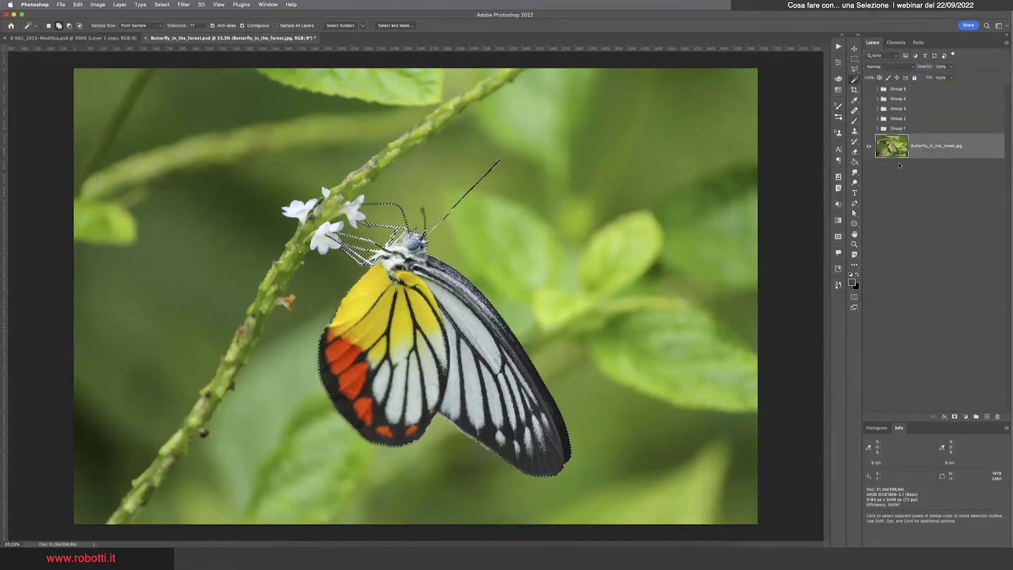
pyautogui.click(895, 42)
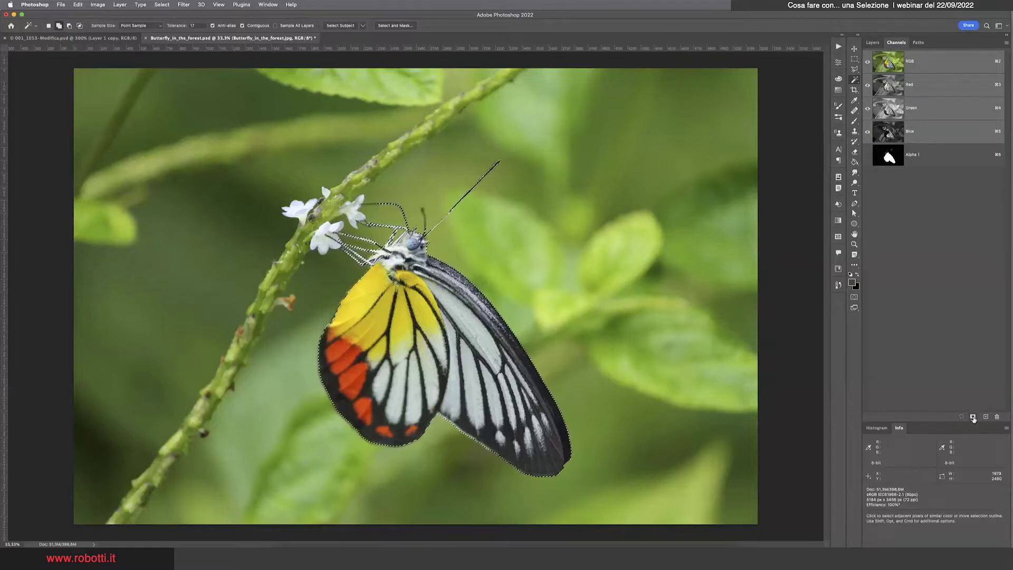
pyautogui.click(973, 417)
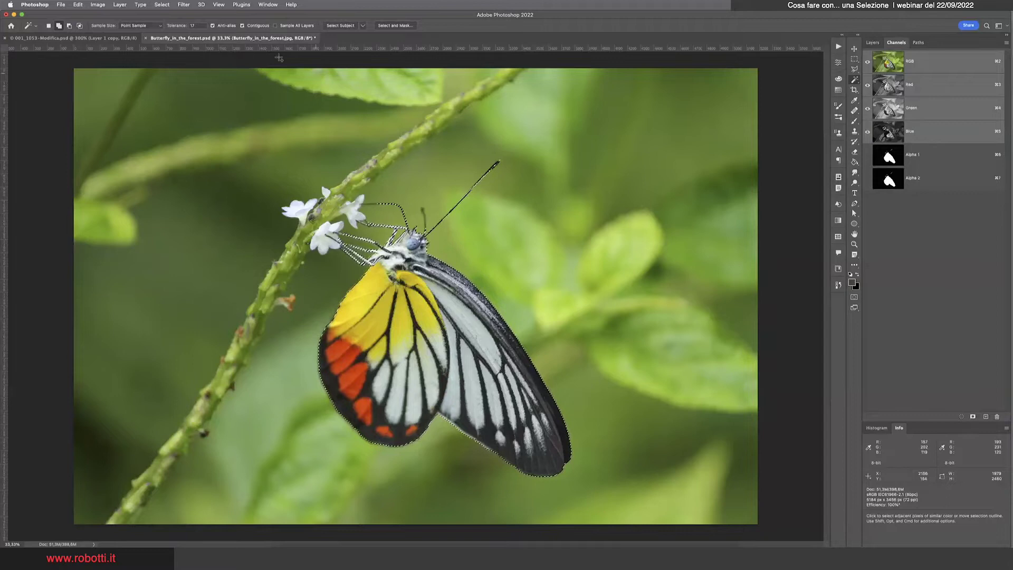
# Deselect the butterfly and return to the layers list
pyautogui.click(163, 5)
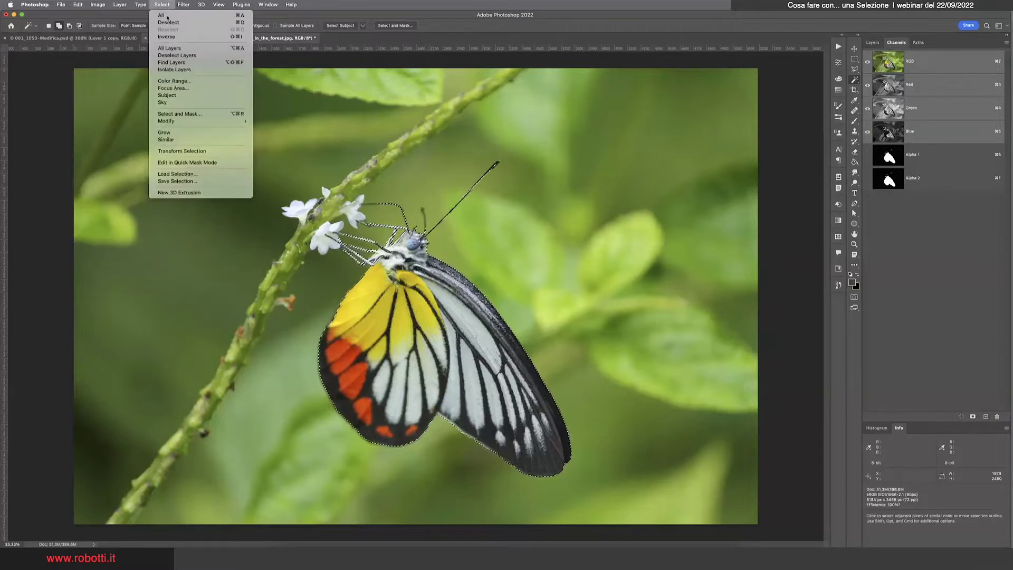
pyautogui.click(169, 23)
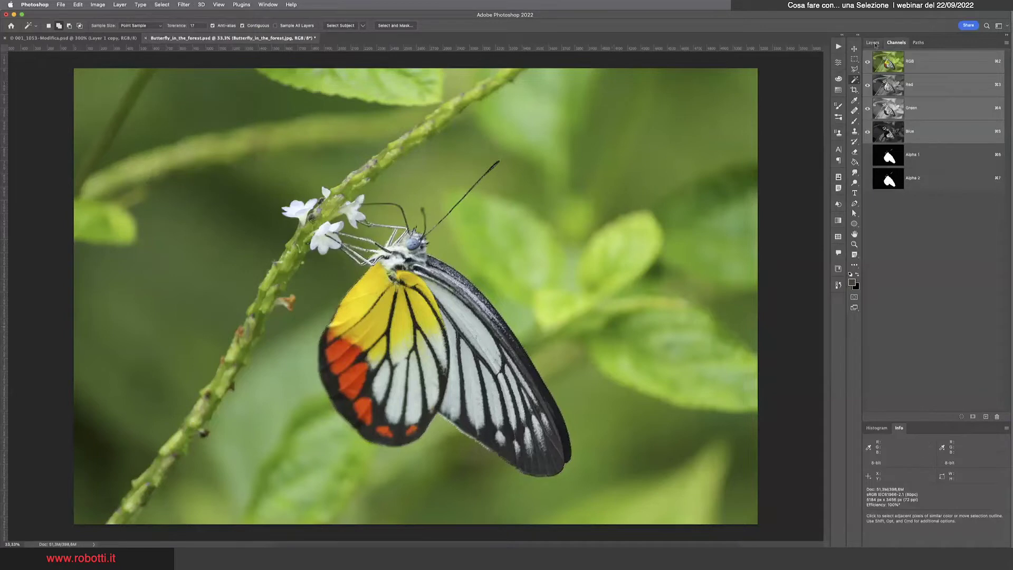
pyautogui.click(872, 42)
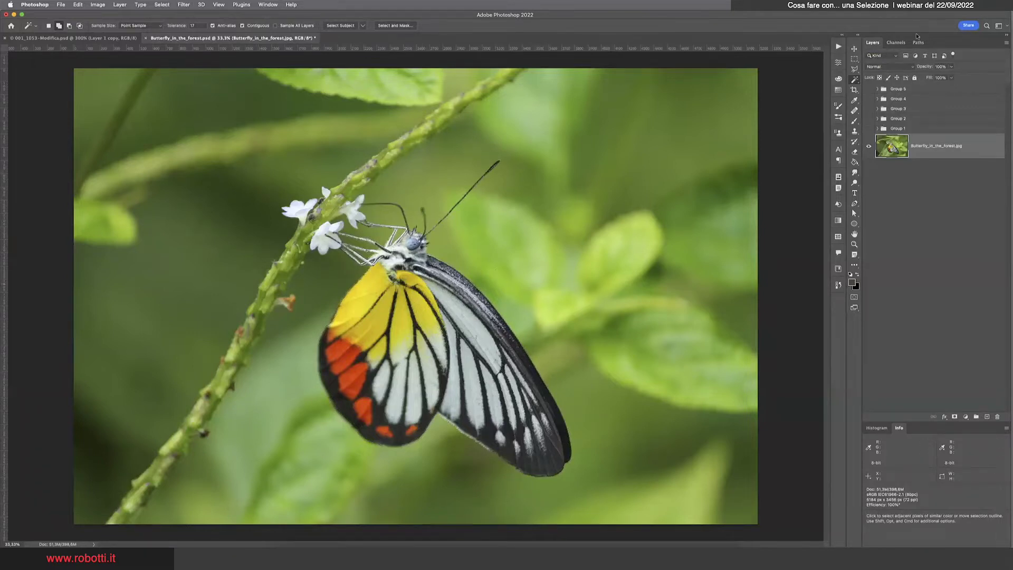
# Load the Alpha 2 channel as a butterfly selection and return to RGB and Layers
pyautogui.click(898, 42)
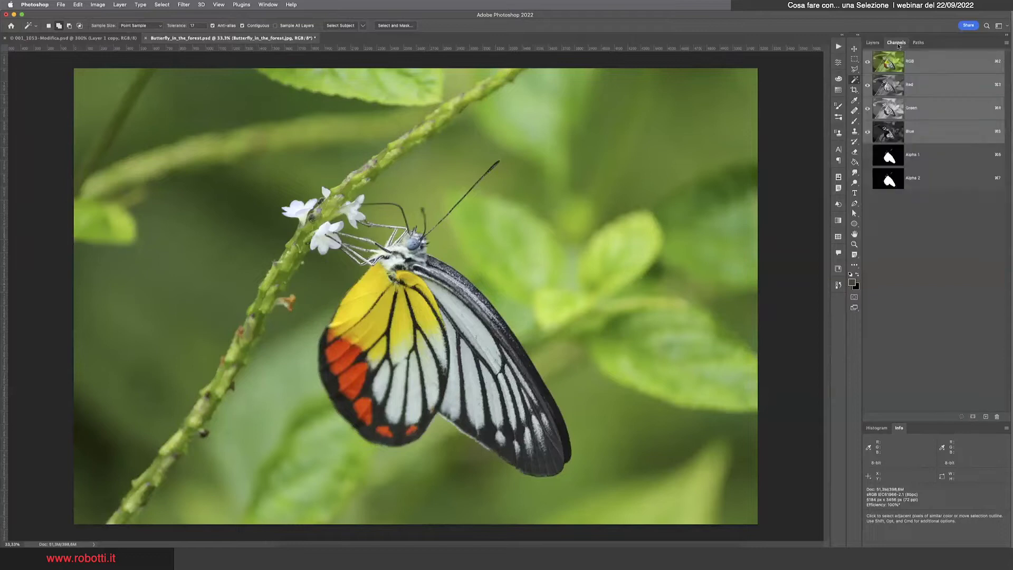
pyautogui.click(920, 178)
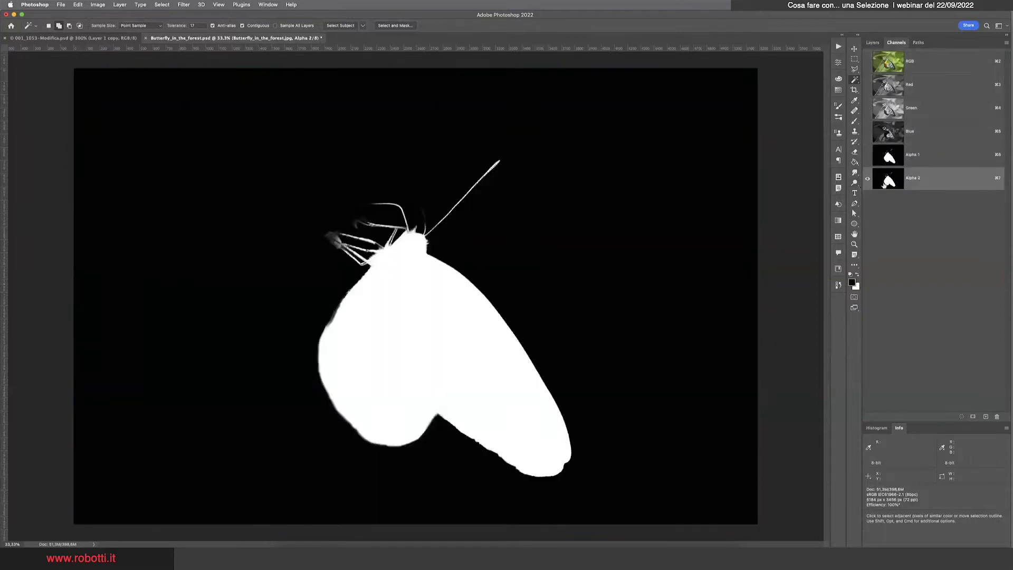
pyautogui.click(962, 418)
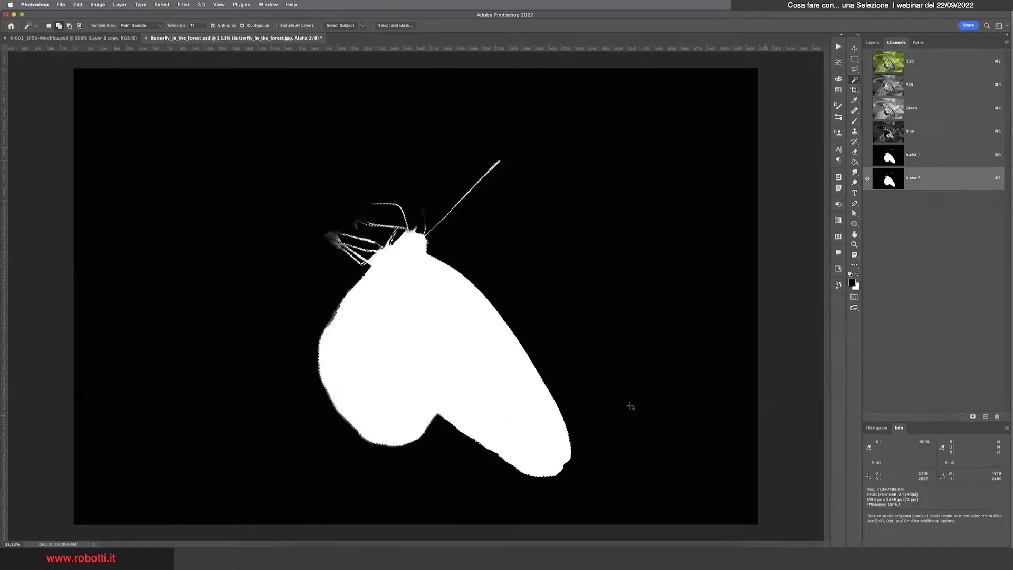
pyautogui.click(918, 63)
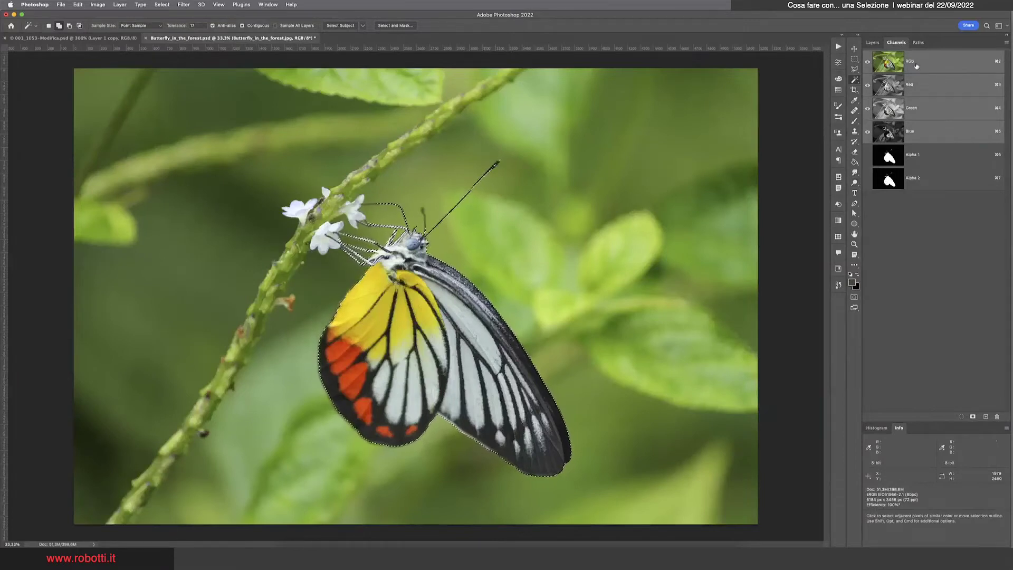
pyautogui.click(872, 43)
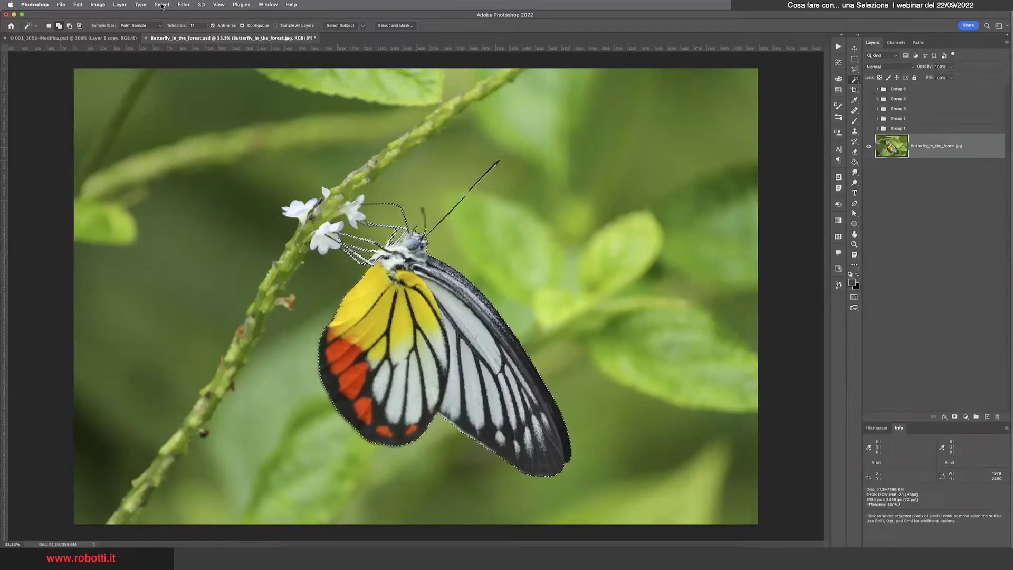
# Clear the selection, expand Group 1 and toggle its visibility to compare
pyautogui.click(162, 4)
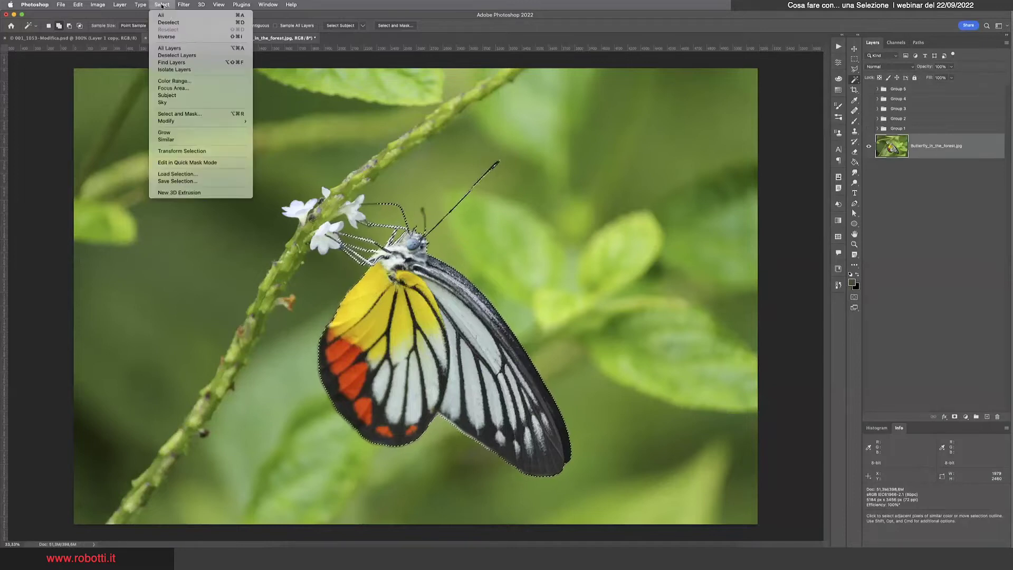
pyautogui.click(168, 23)
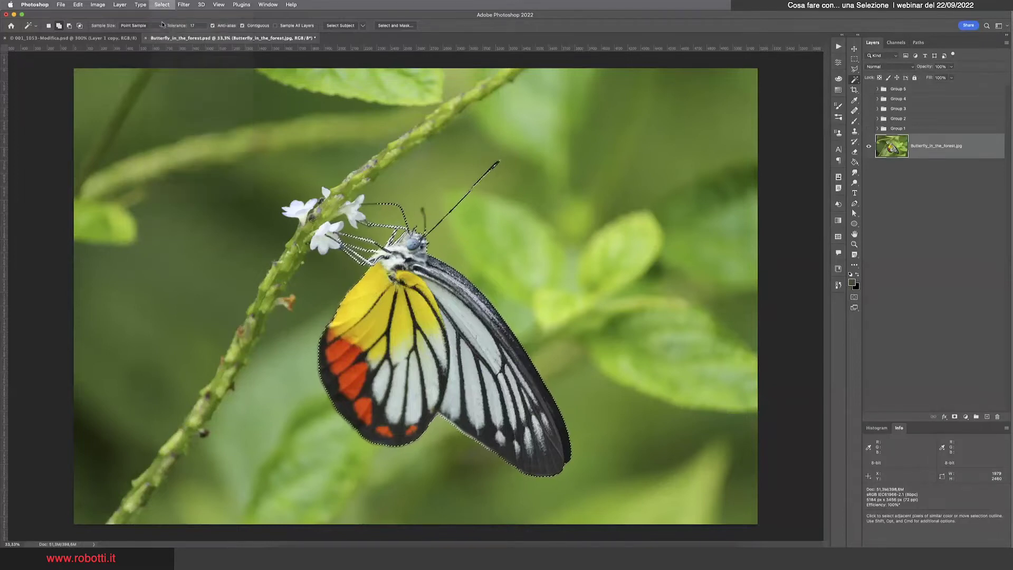
pyautogui.press('m')
pyautogui.click(878, 130)
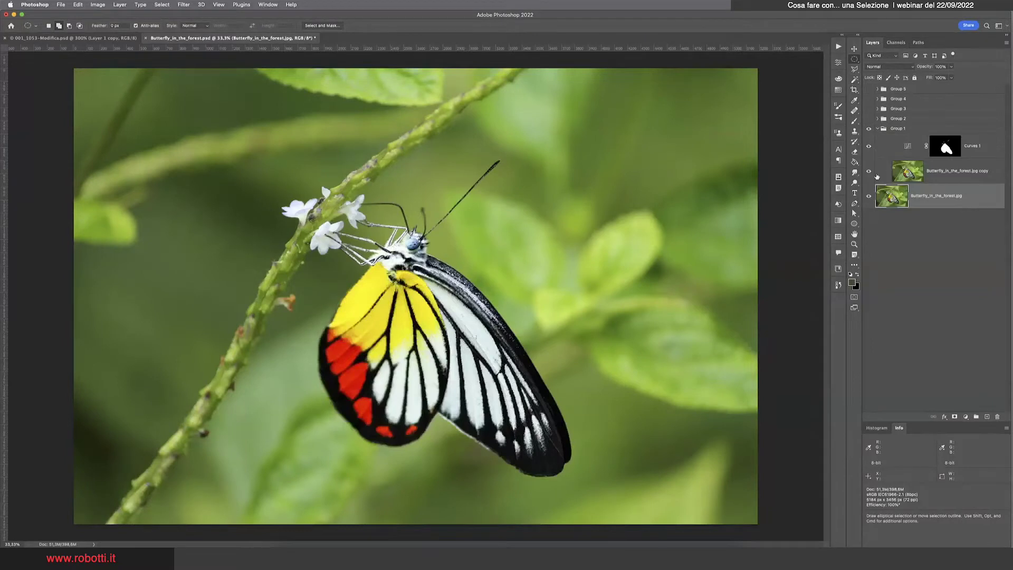
pyautogui.click(869, 128)
pyautogui.click(868, 128)
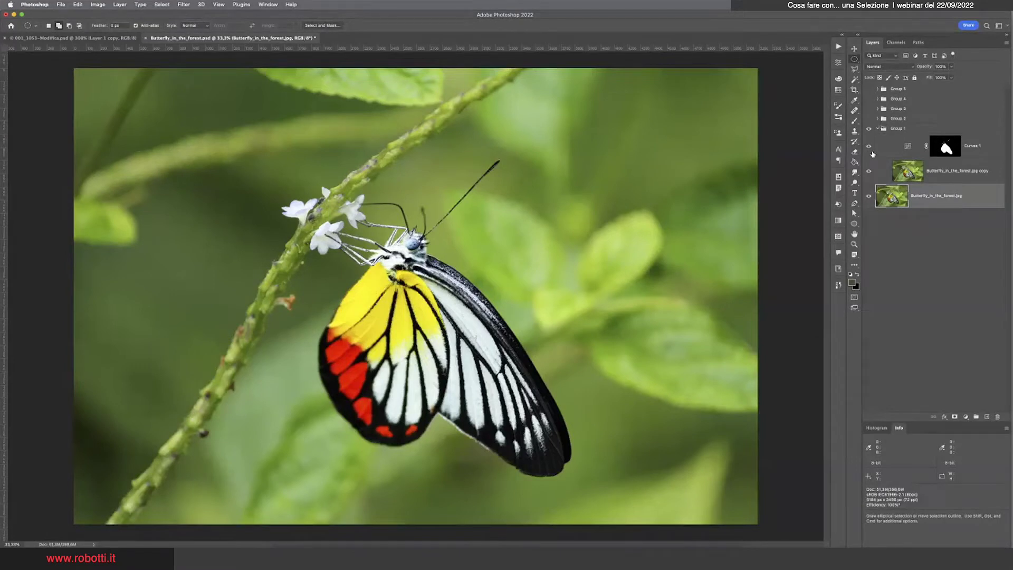
# Toggle the Curves 1 adjustment off and on repeatedly to compare the wing colours
pyautogui.click(869, 147)
pyautogui.click(869, 148)
pyautogui.click(869, 148)
pyautogui.click(870, 148)
pyautogui.click(869, 148)
pyautogui.click(870, 148)
# Inspect the Curves 1 settings and its butterfly mask, then switch Group 1 off and collapse it
pyautogui.doubleClick(907, 147)
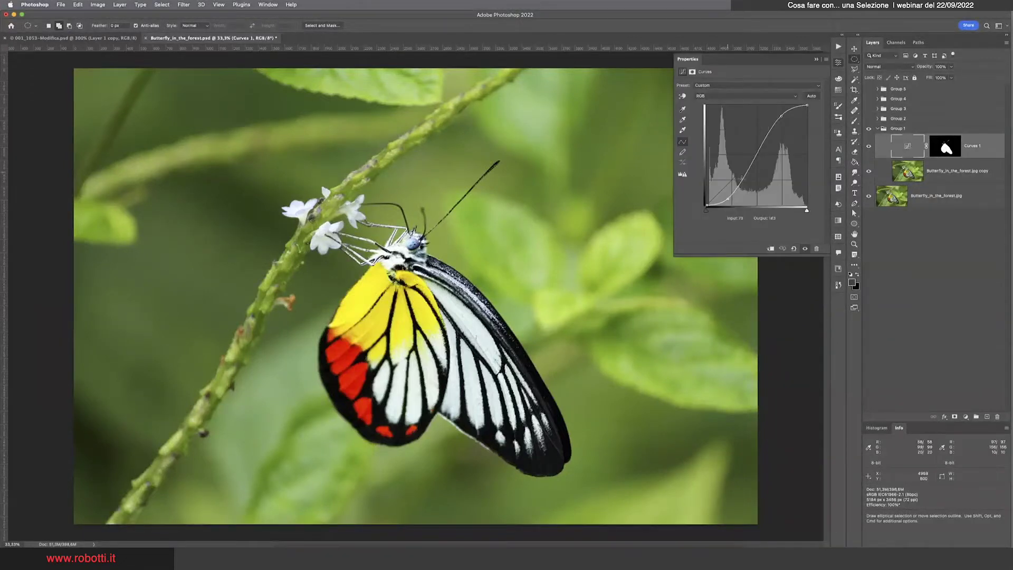
pyautogui.click(838, 62)
pyautogui.click(946, 149)
pyautogui.keyDown('alt'); pyautogui.click(945, 149); pyautogui.keyUp('alt')
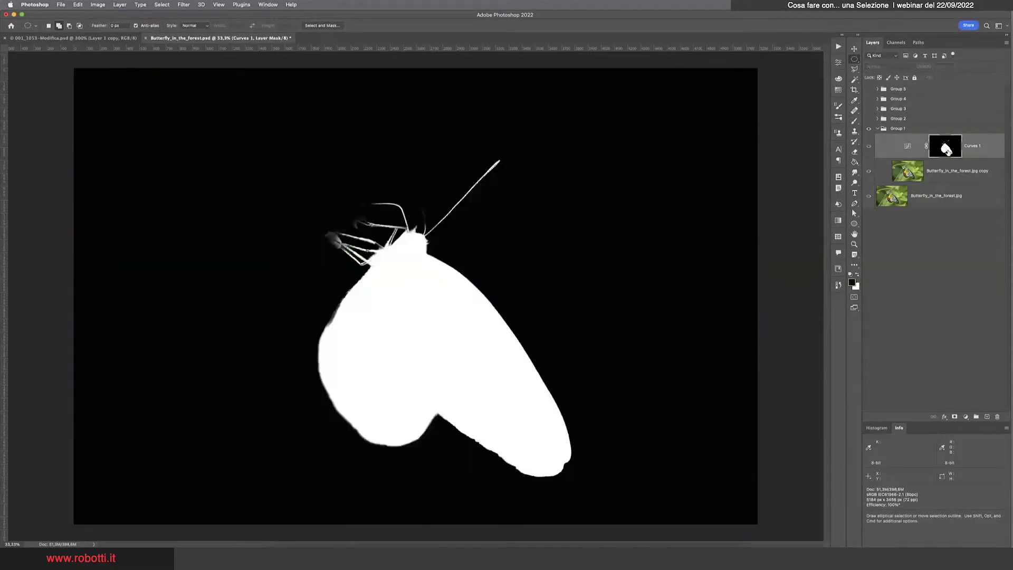
pyautogui.keyDown('alt'); pyautogui.click(947, 151); pyautogui.keyUp('alt')
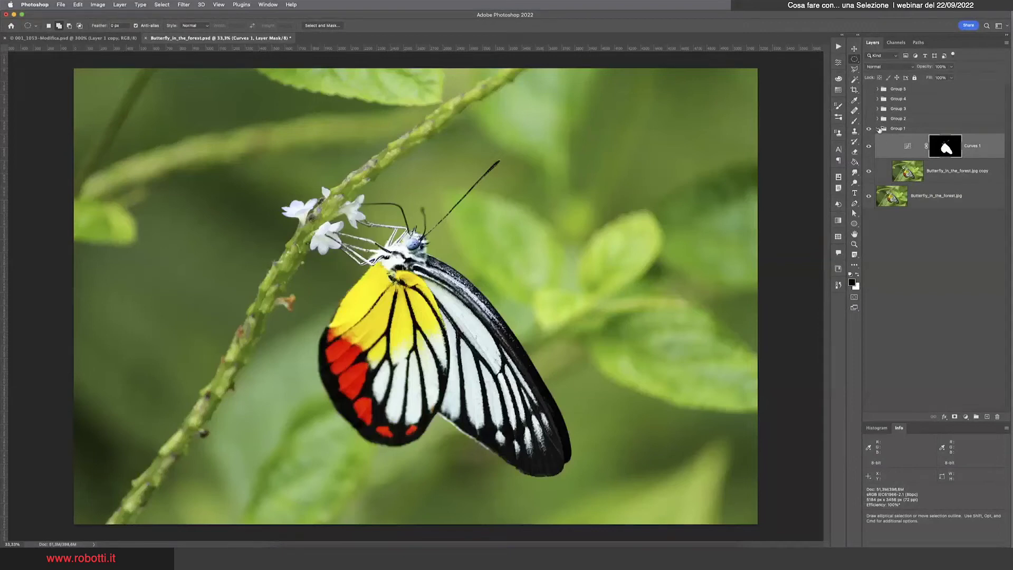
pyautogui.click(878, 128)
pyautogui.click(893, 150)
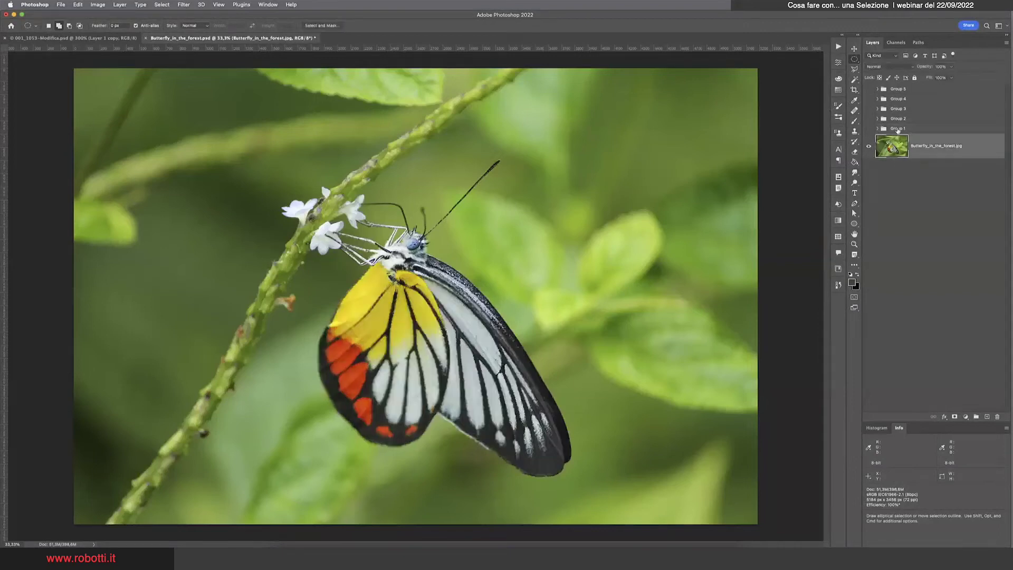
# Load the Alpha 1 mask as a butterfly selection on the RGB photo, back in Layers
pyautogui.click(895, 44)
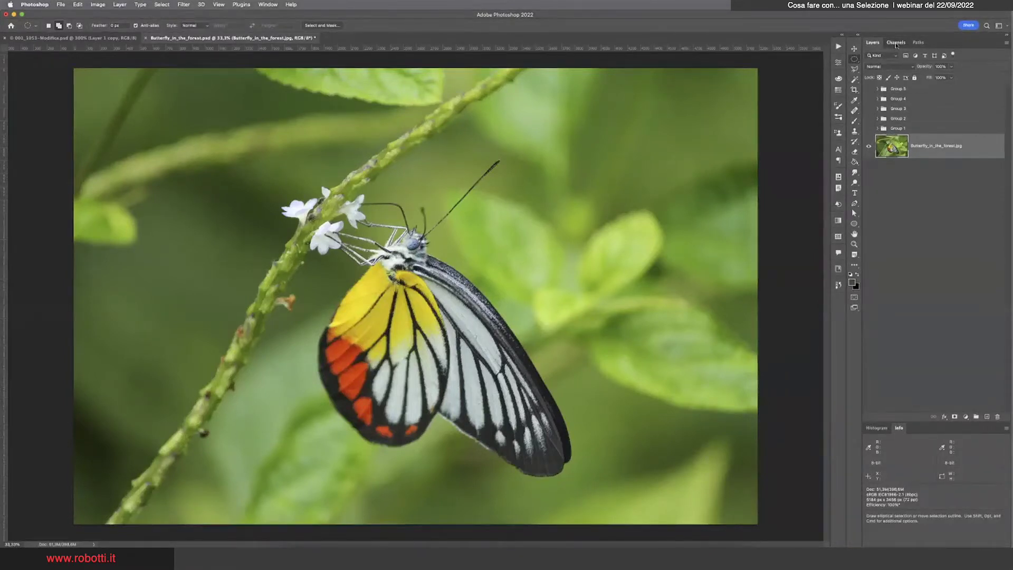
pyautogui.click(887, 159)
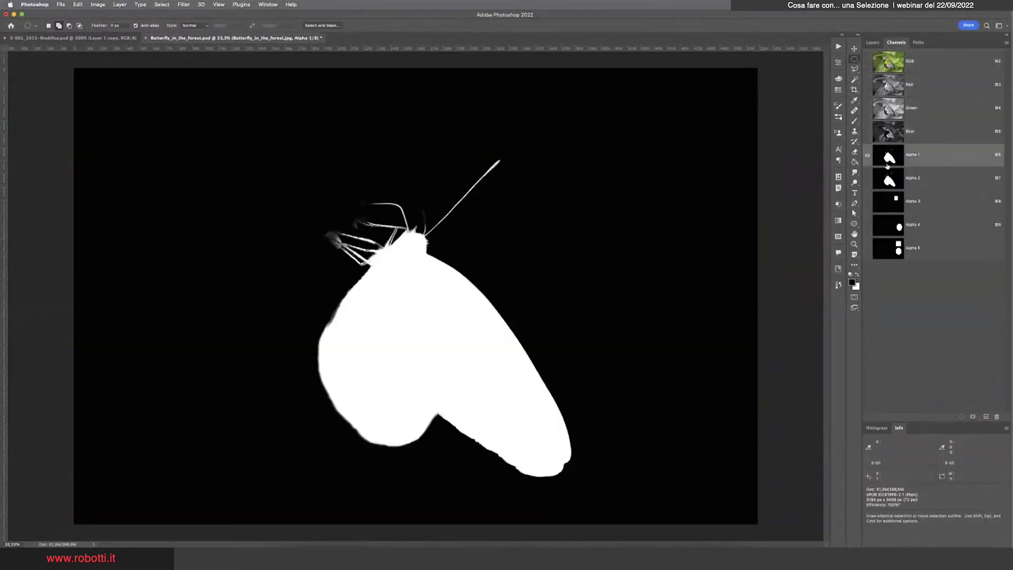
pyautogui.click(961, 417)
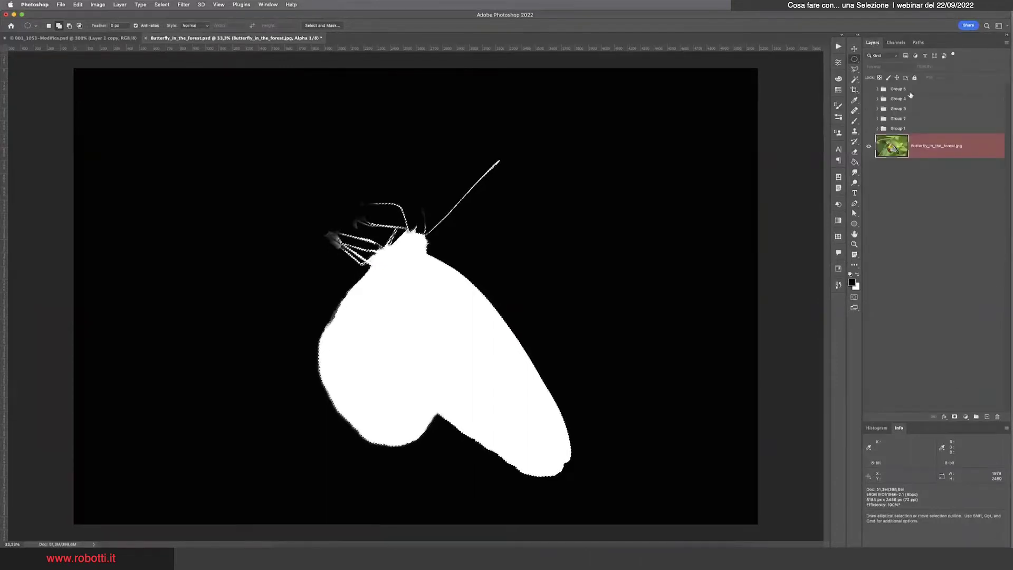
pyautogui.click(888, 61)
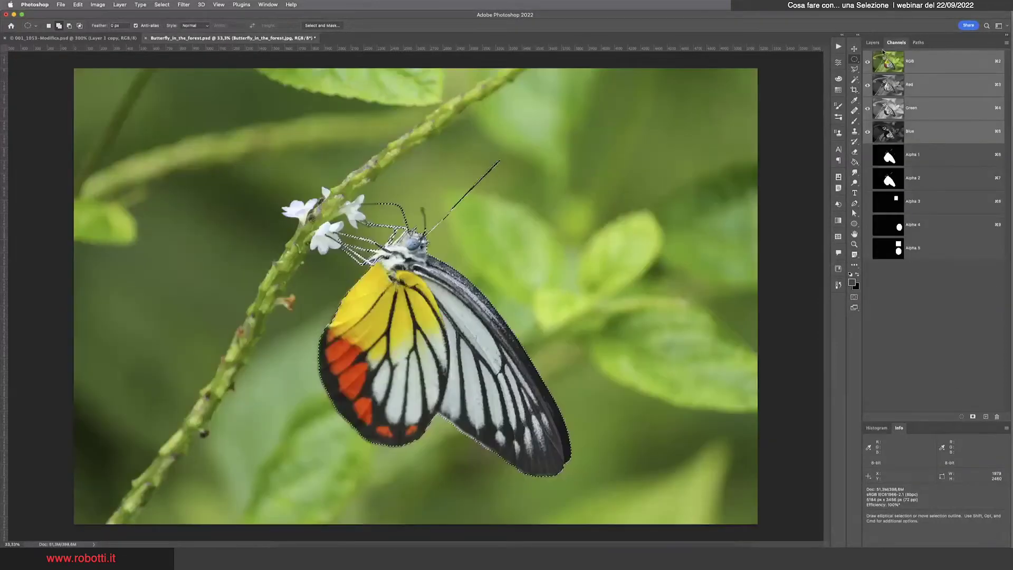
pyautogui.click(872, 43)
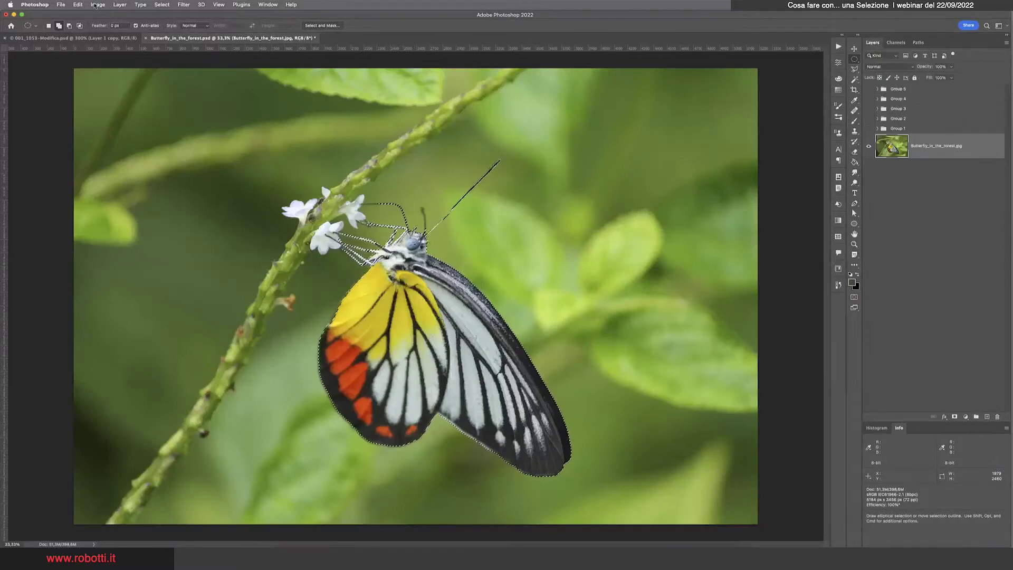
pyautogui.click(97, 4)
pyautogui.moveTo(110, 27)
pyautogui.click(210, 42)
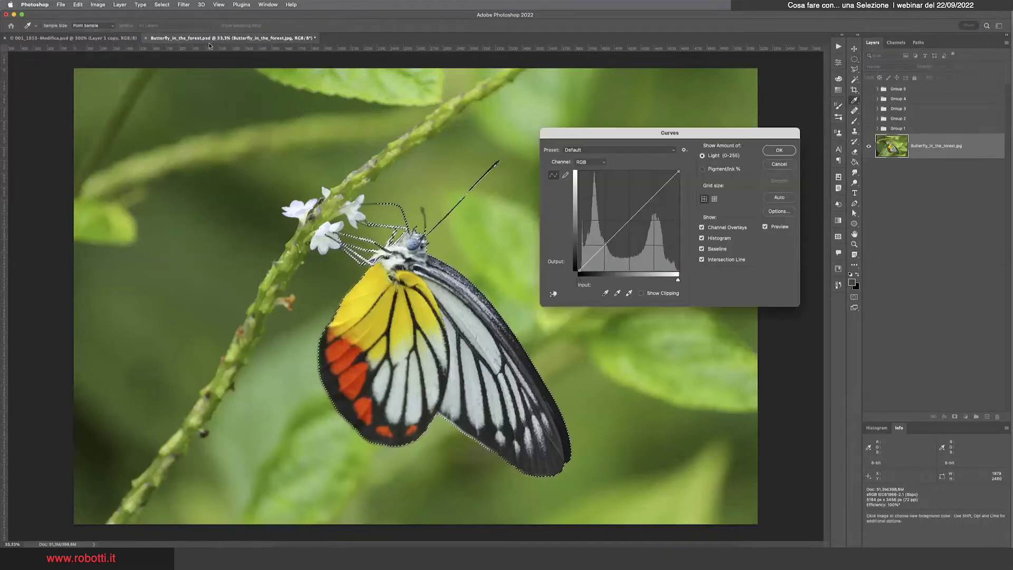
pyautogui.moveTo(606, 243)
pyautogui.mouseDown()
pyautogui.moveTo(606, 198)
pyautogui.moveTo(635, 234)
pyautogui.moveTo(615, 207)
pyautogui.moveTo(629, 222)
pyautogui.moveTo(650, 188)
pyautogui.mouseUp()
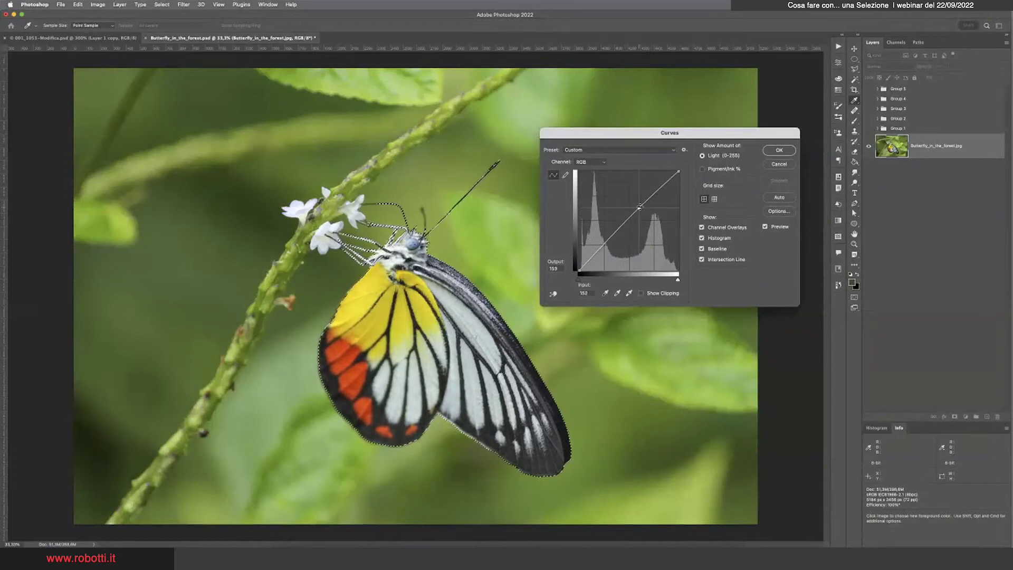
pyautogui.moveTo(602, 243); pyautogui.dragTo(603, 260)
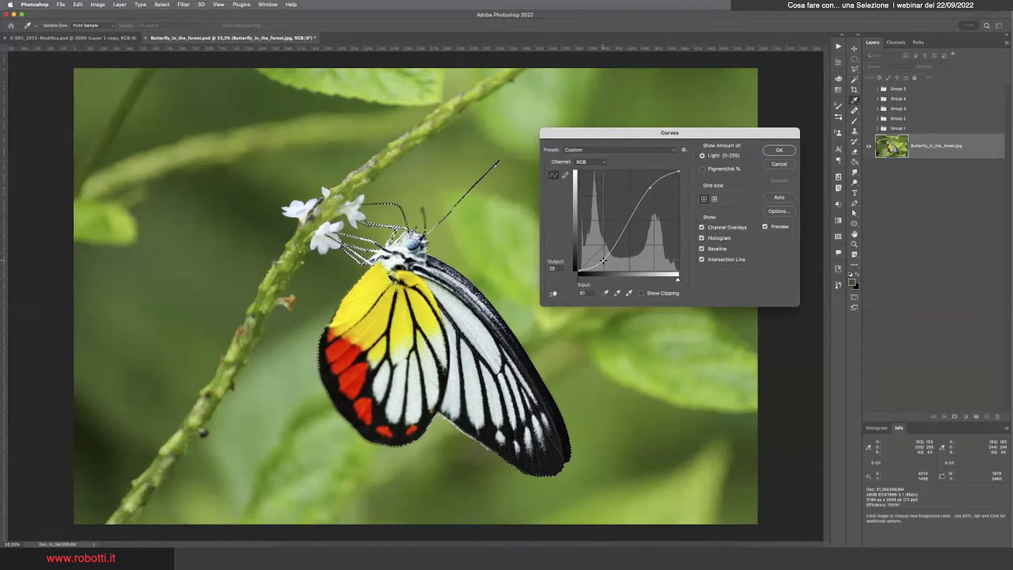
pyautogui.moveTo(628, 221); pyautogui.dragTo(634, 223)
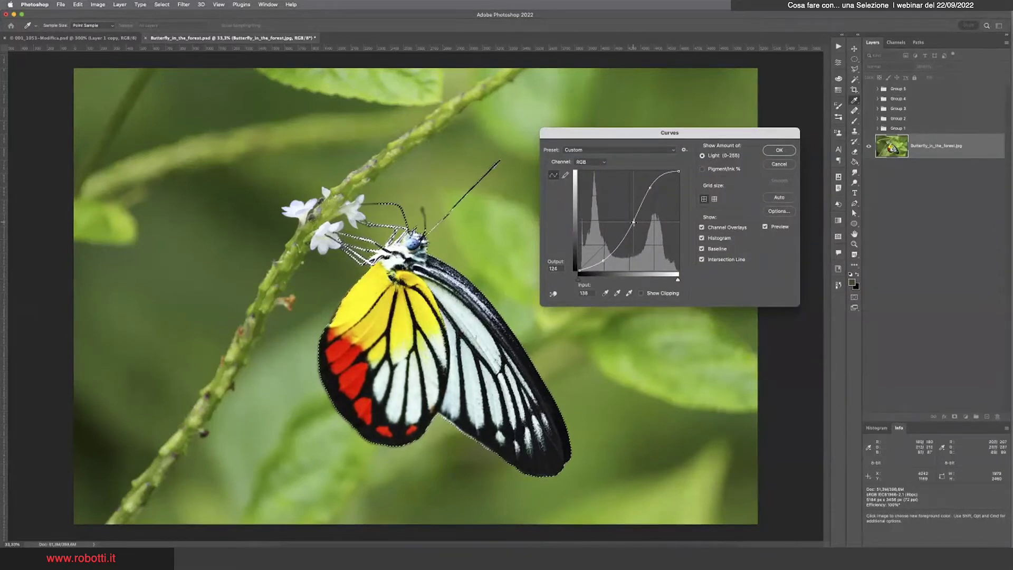
pyautogui.click(779, 165)
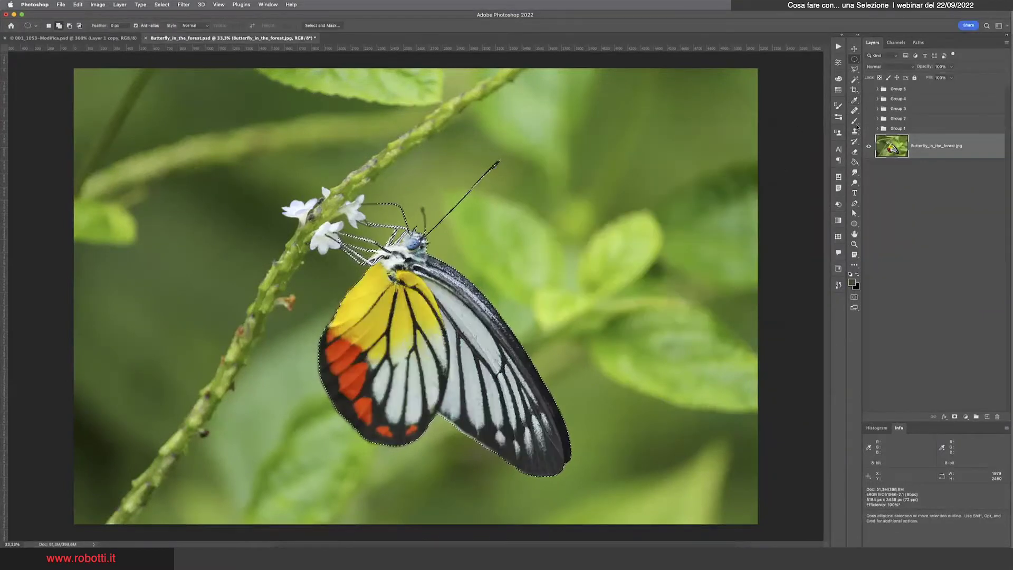
# Peek inside Group 1, then deselect the butterfly
pyautogui.click(877, 128)
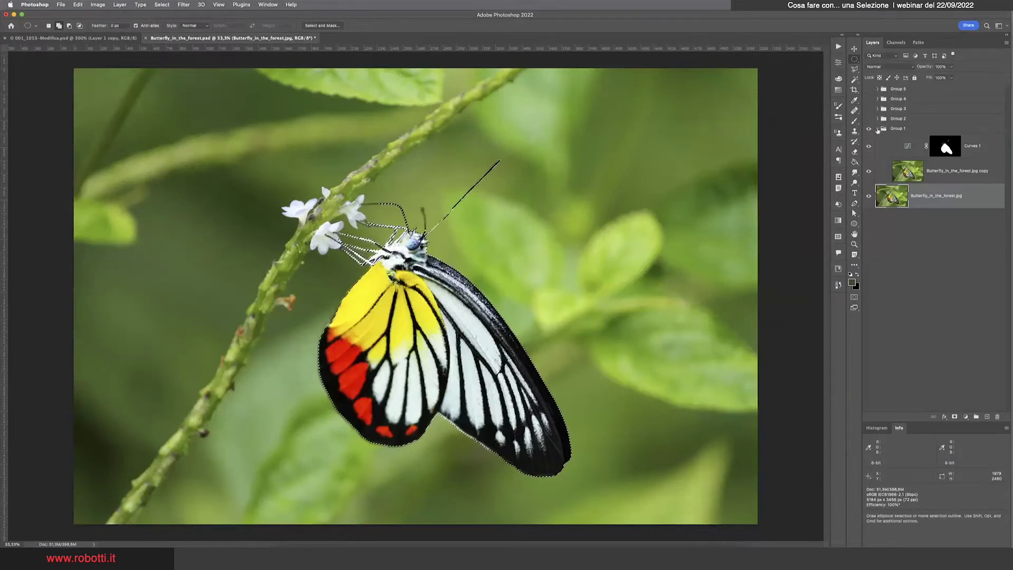
pyautogui.click(877, 129)
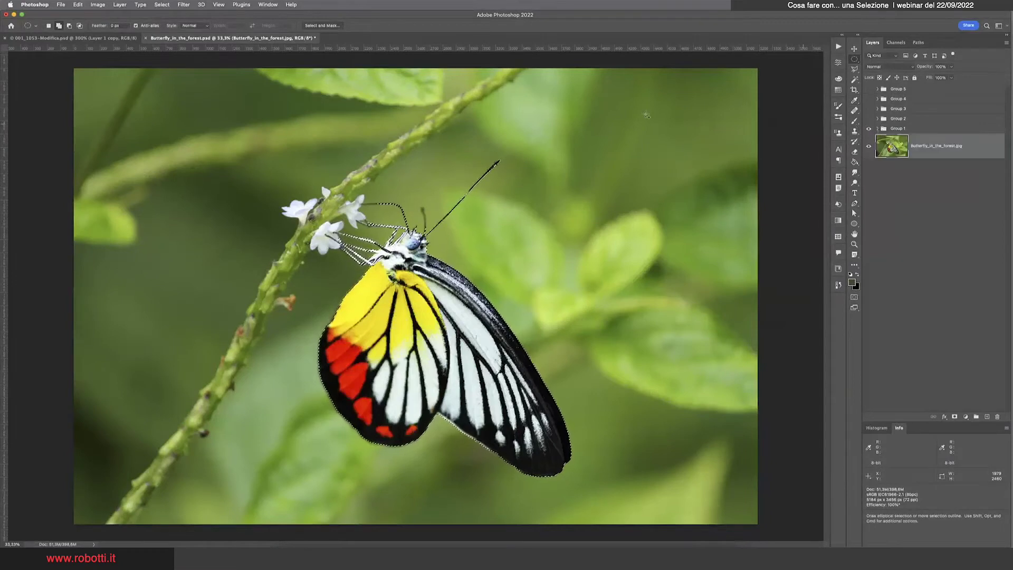
pyautogui.click(162, 5)
pyautogui.click(163, 23)
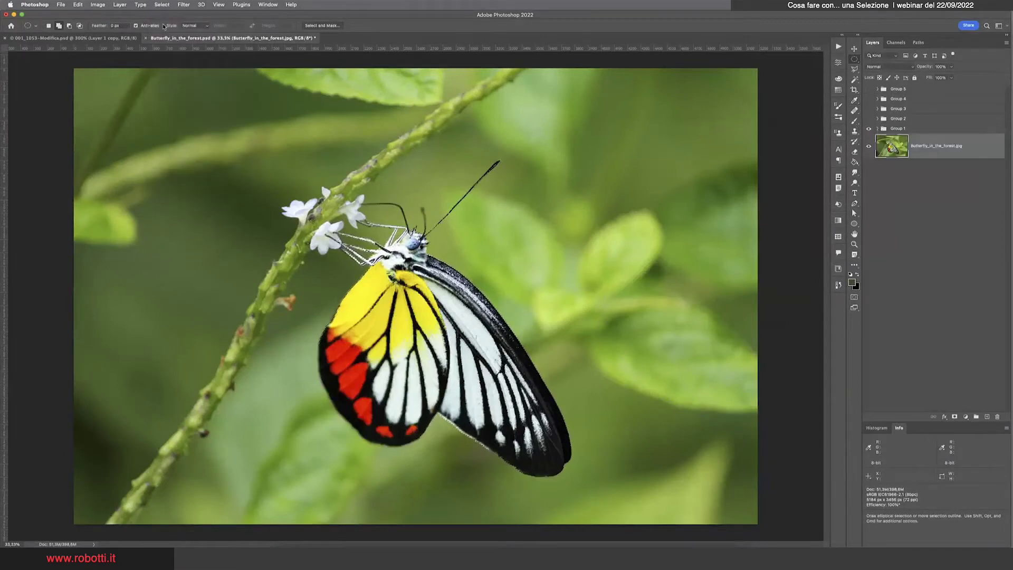
# Toggle Group 1, Group 2 and the Layer 2 butterfly to compare the flower composite
pyautogui.click(868, 130)
pyautogui.click(869, 118)
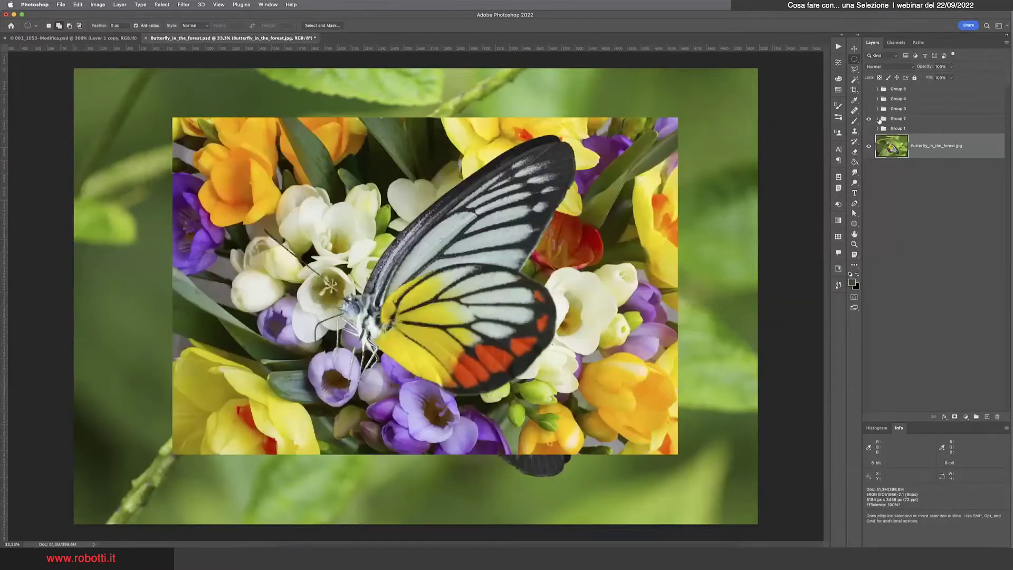
pyautogui.click(869, 137)
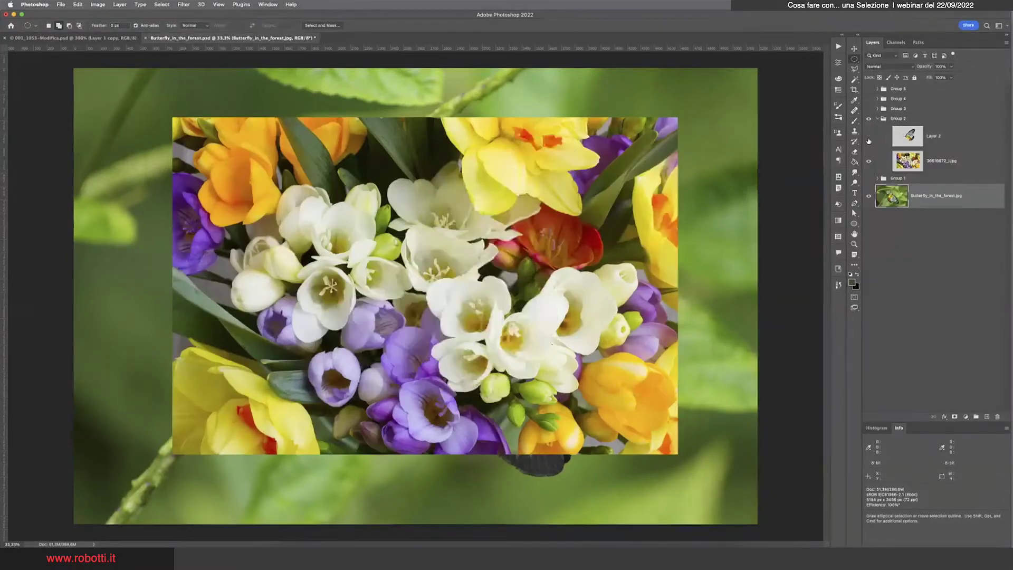
pyautogui.click(869, 138)
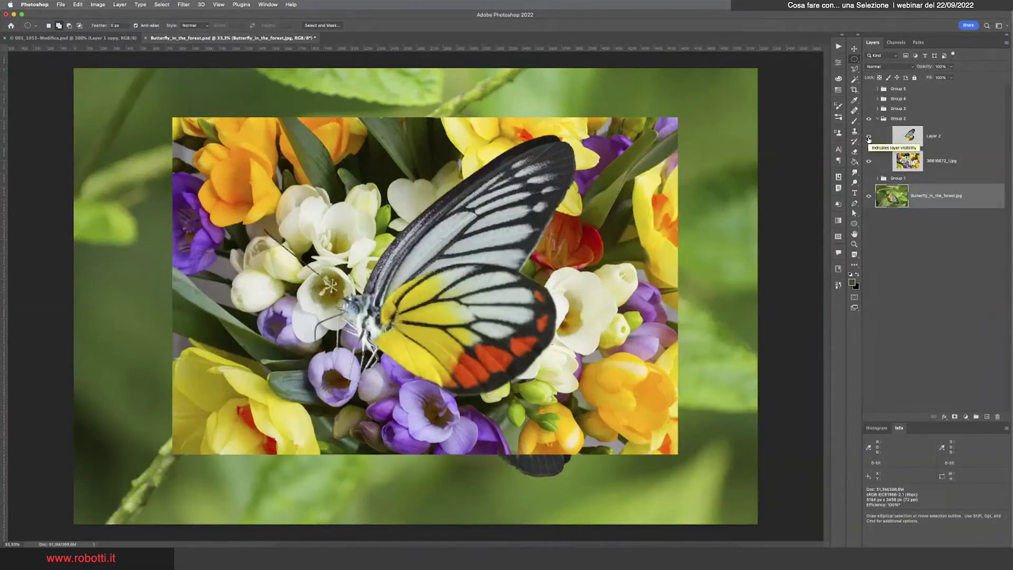
pyautogui.click(869, 139)
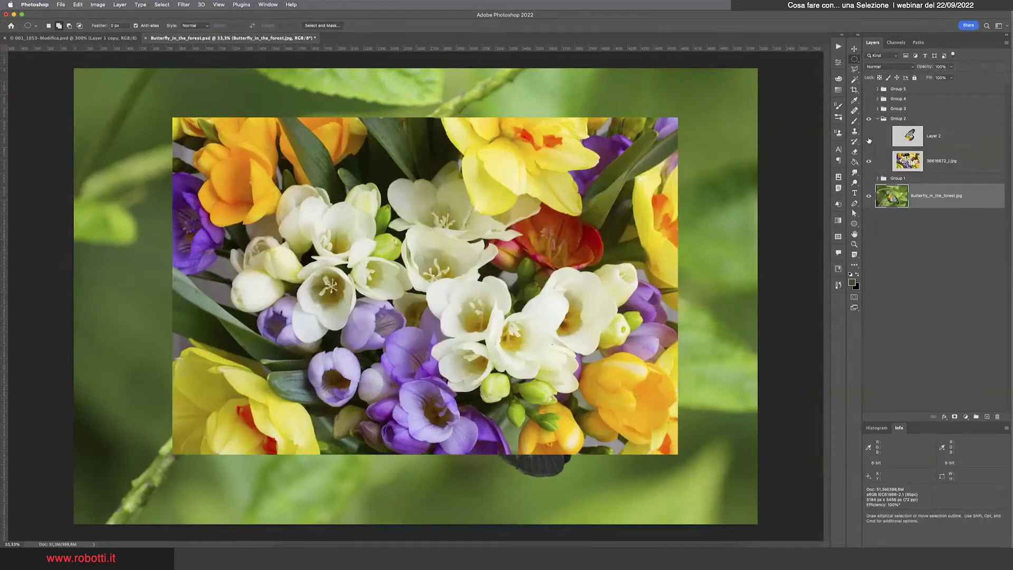
pyautogui.click(869, 138)
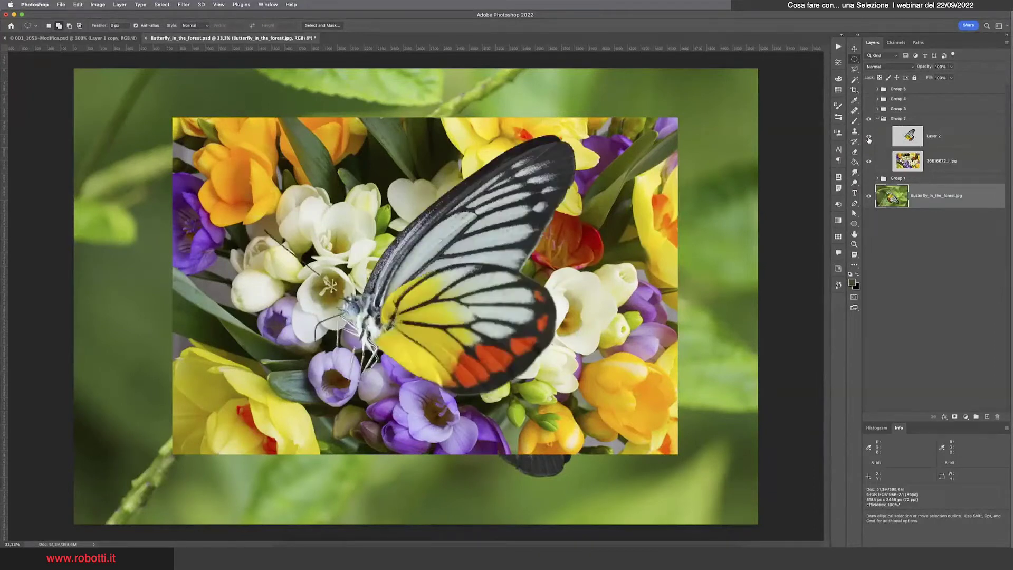
pyautogui.click(879, 119)
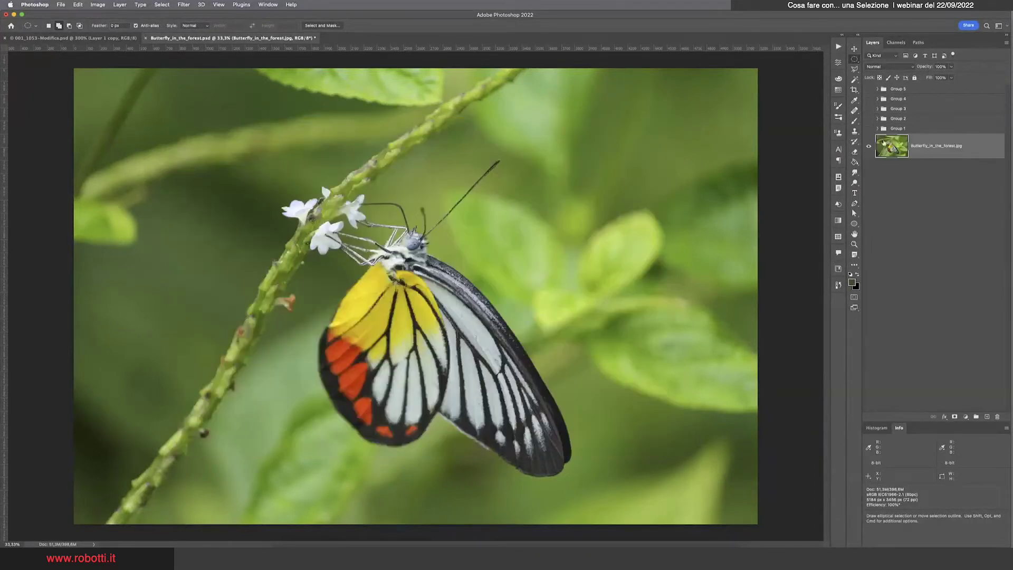
# Expand and show Group 2, hide Layer 2, and select the flower photo layer
pyautogui.click(878, 119)
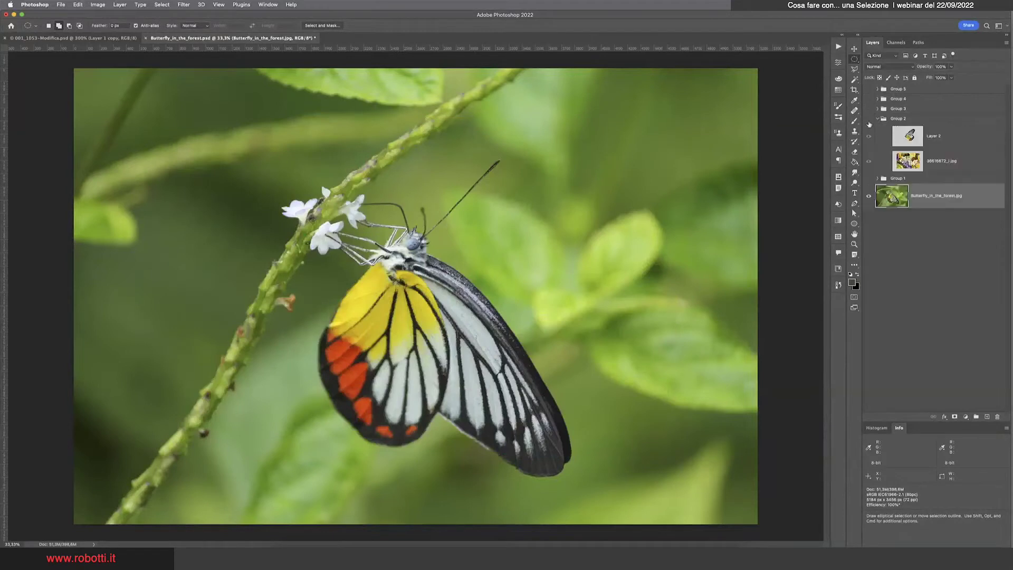
pyautogui.click(869, 119)
pyautogui.click(869, 136)
pyautogui.click(905, 161)
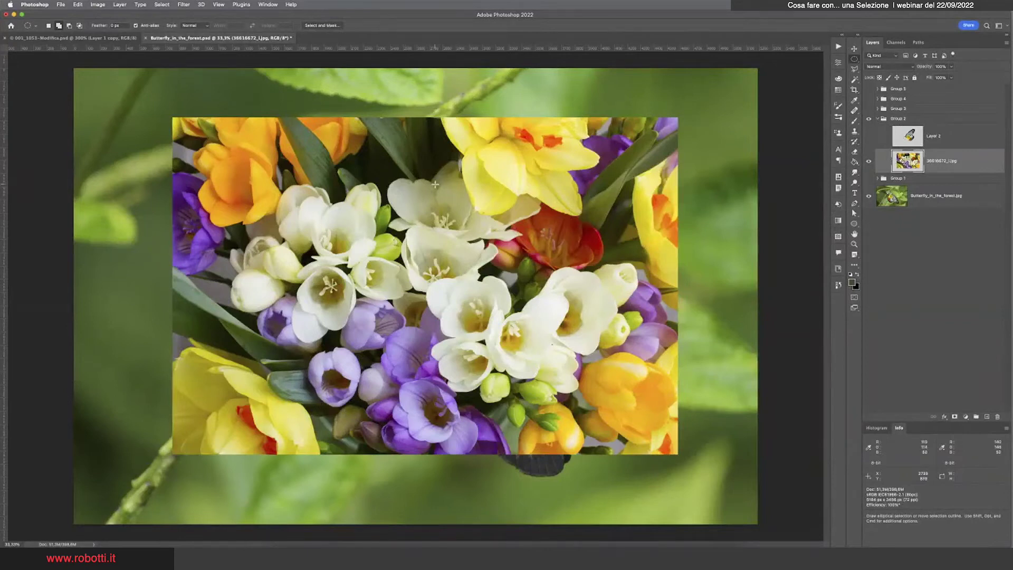
# Load the Alpha 1 butterfly selection on the forest photo layer with the flowers hidden
pyautogui.click(894, 203)
pyautogui.click(895, 42)
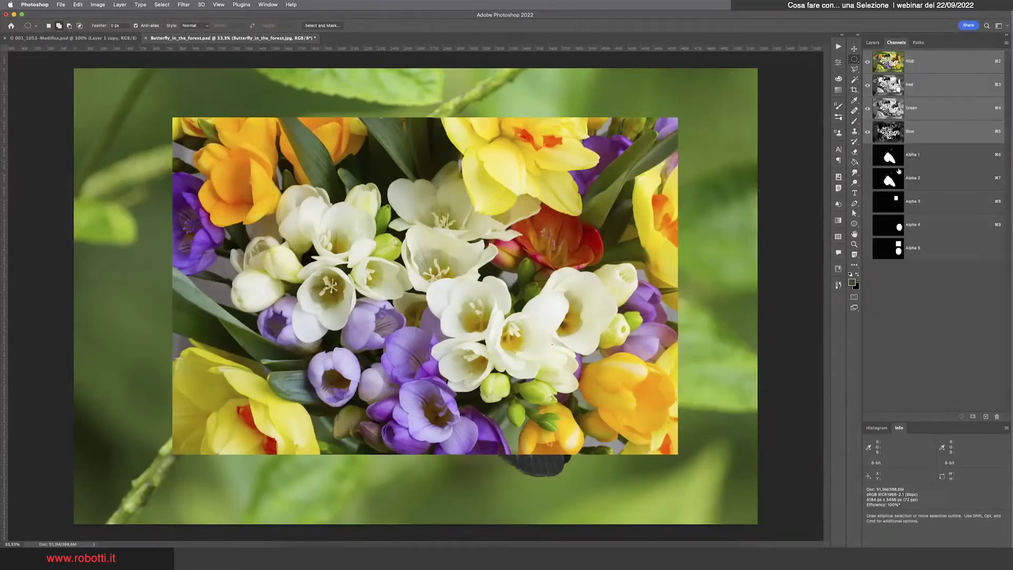
pyautogui.click(893, 159)
pyautogui.keyDown('super'); pyautogui.click(888, 156); pyautogui.keyUp('super')
pyautogui.click(907, 61)
pyautogui.click(869, 43)
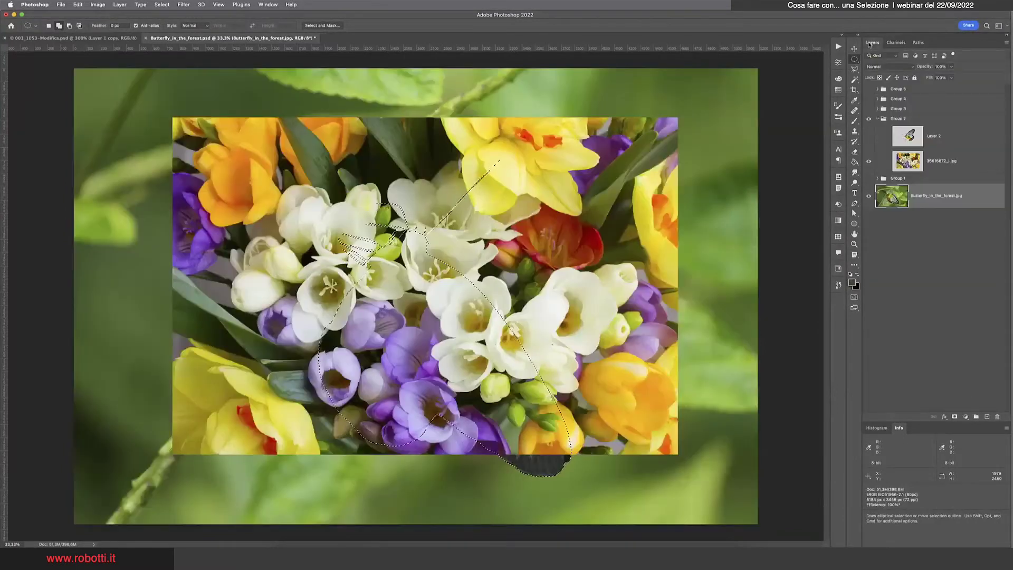
pyautogui.click(869, 161)
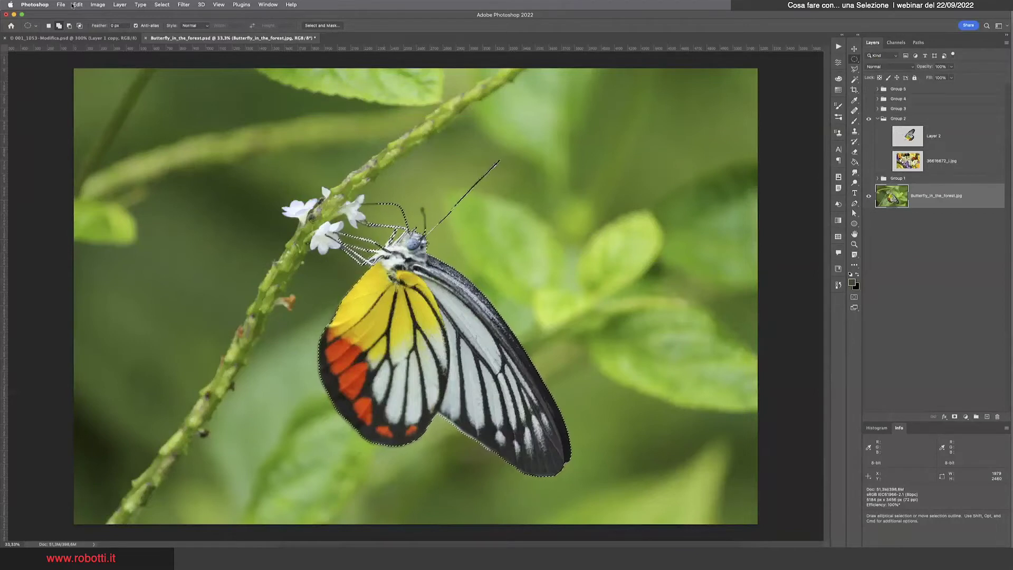
# Copy the butterfly, deselect, and paste it over the flower layer as Layer 5
pyautogui.click(77, 5)
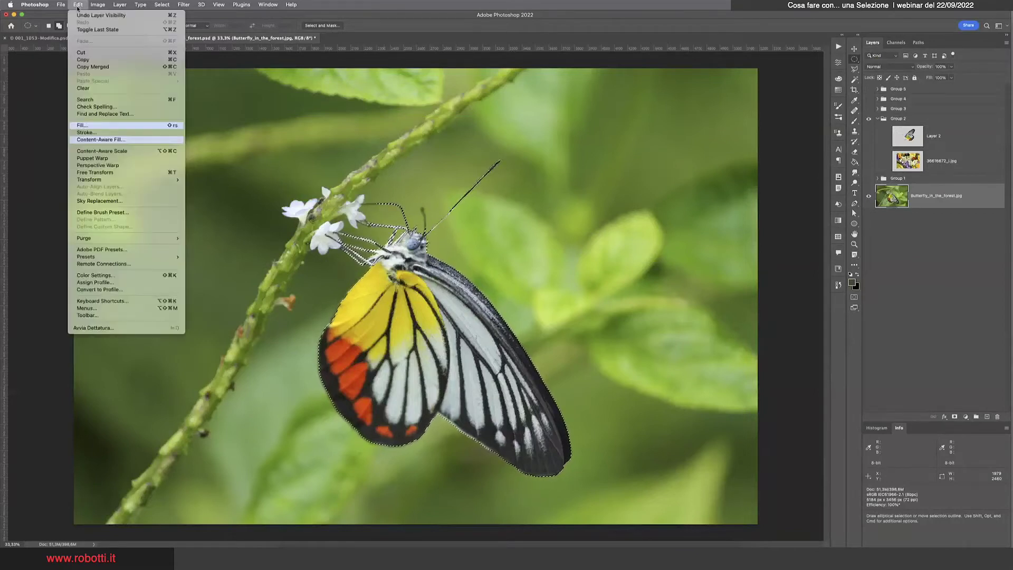
pyautogui.click(86, 60)
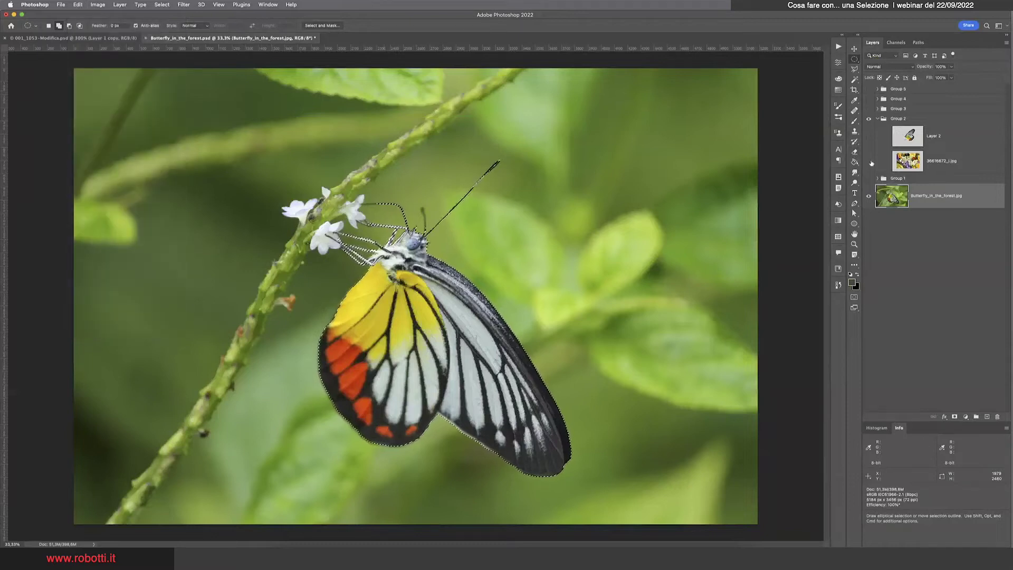
pyautogui.click(868, 161)
pyautogui.click(907, 161)
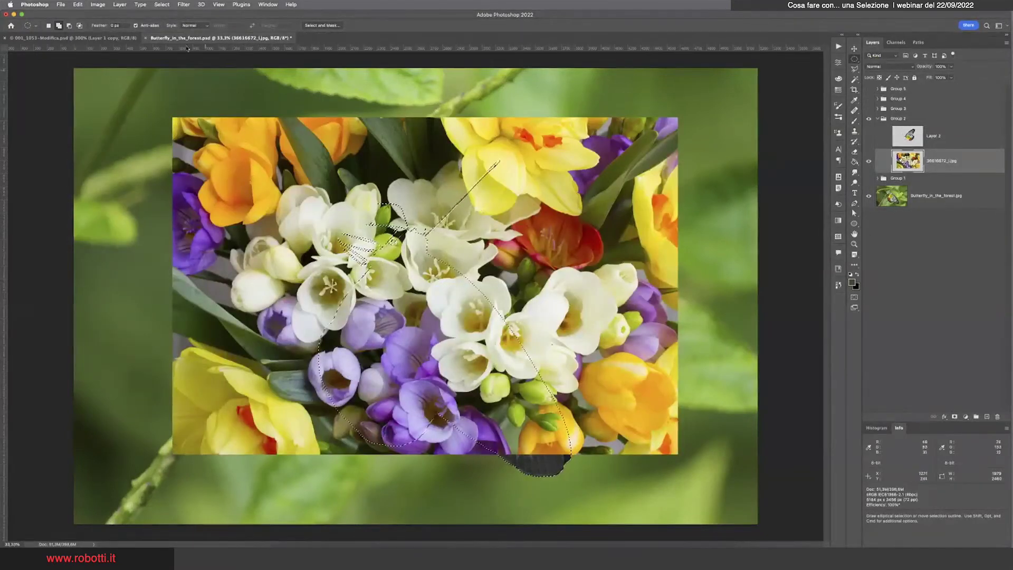
pyautogui.click(161, 4)
pyautogui.click(165, 25)
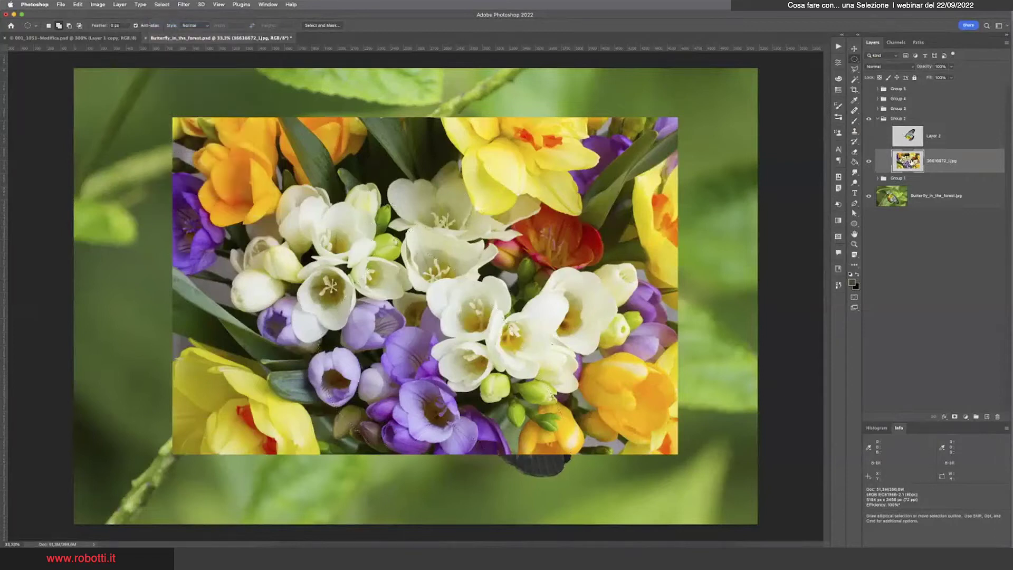
pyautogui.click(76, 4)
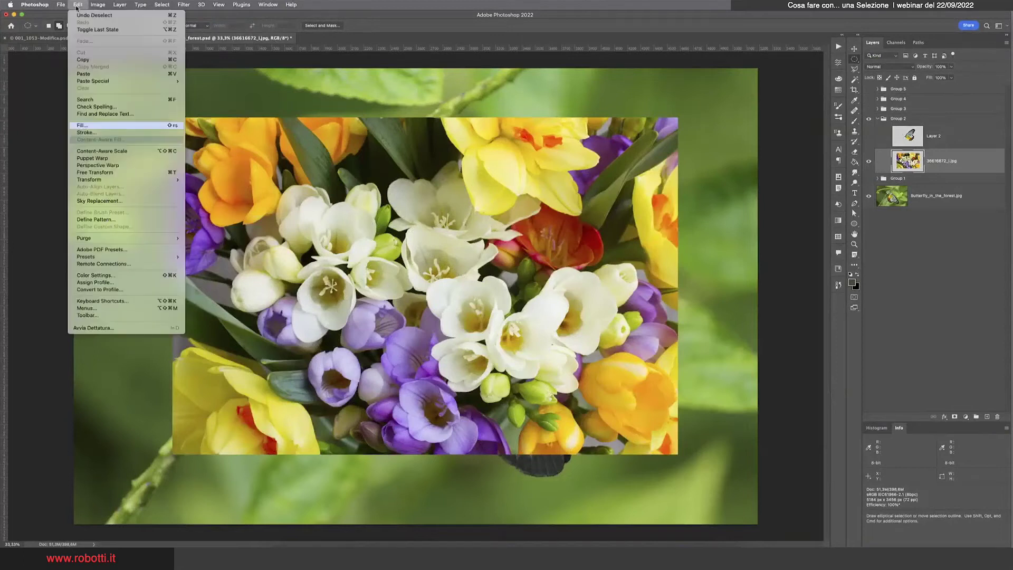
pyautogui.click(83, 73)
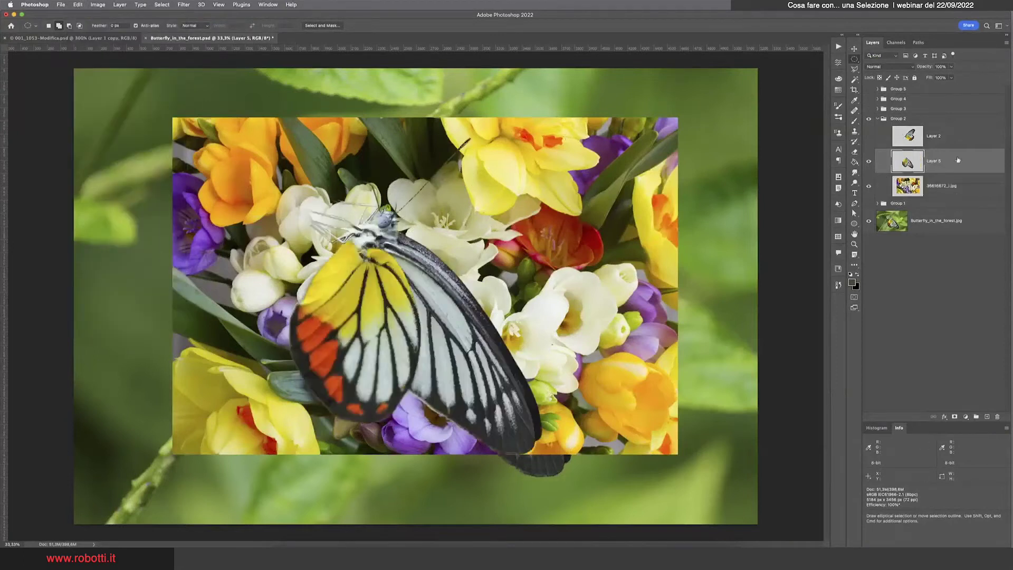
# Rotate the Layer 5 butterfly upright, scale to about 62%, move it up-right, then hide it
pyautogui.click(854, 49)
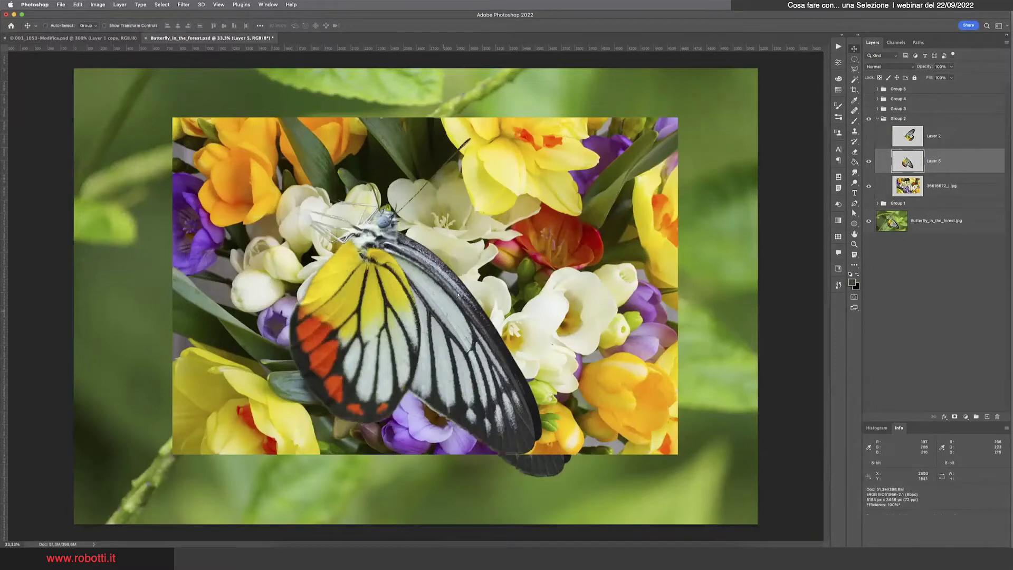
pyautogui.moveTo(446, 317); pyautogui.dragTo(446, 300)
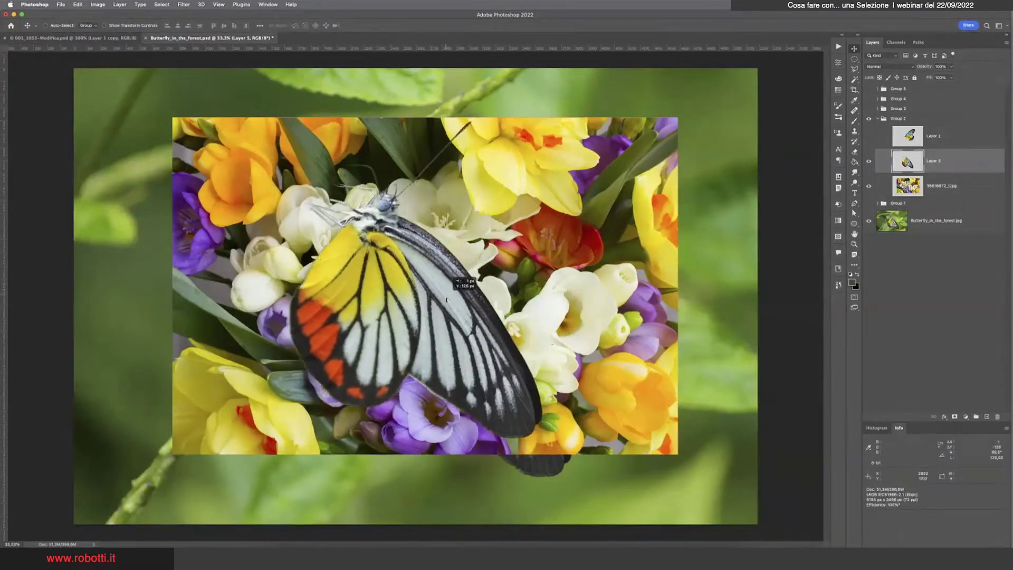
pyautogui.click(77, 4)
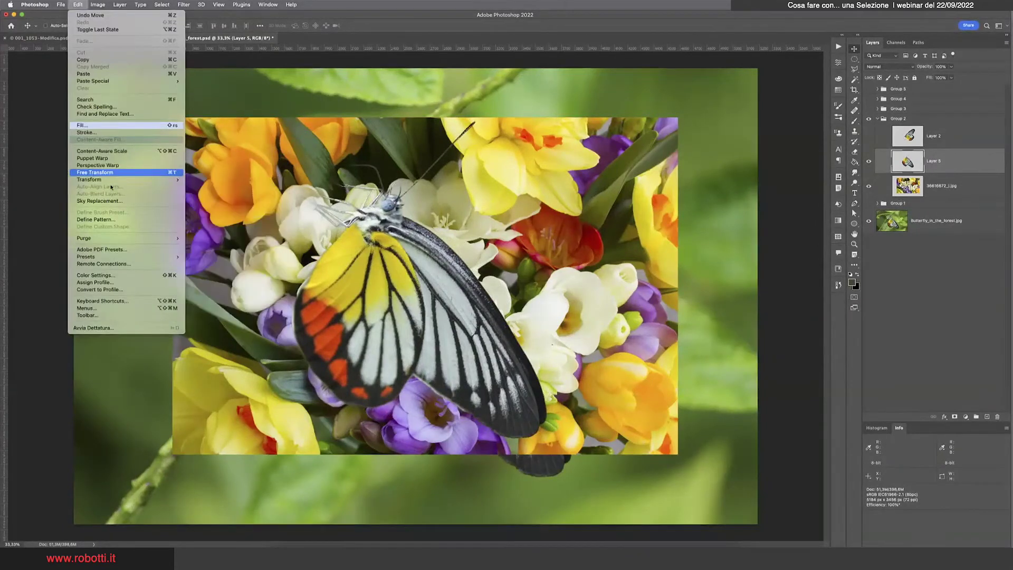
pyautogui.click(89, 172)
pyautogui.moveTo(595, 374)
pyautogui.mouseDown()
pyautogui.moveTo(575, 153)
pyautogui.moveTo(509, 98)
pyautogui.mouseUp()
pyautogui.moveTo(445, 285)
pyautogui.mouseDown()
pyautogui.moveTo(601, 286)
pyautogui.moveTo(444, 296)
pyautogui.mouseUp()
pyautogui.moveTo(503, 107)
pyautogui.mouseDown()
pyautogui.moveTo(453, 257)
pyautogui.moveTo(511, 141)
pyautogui.mouseUp()
pyautogui.moveTo(435, 314)
pyautogui.mouseDown()
pyautogui.moveTo(515, 242)
pyautogui.moveTo(501, 244)
pyautogui.mouseUp()
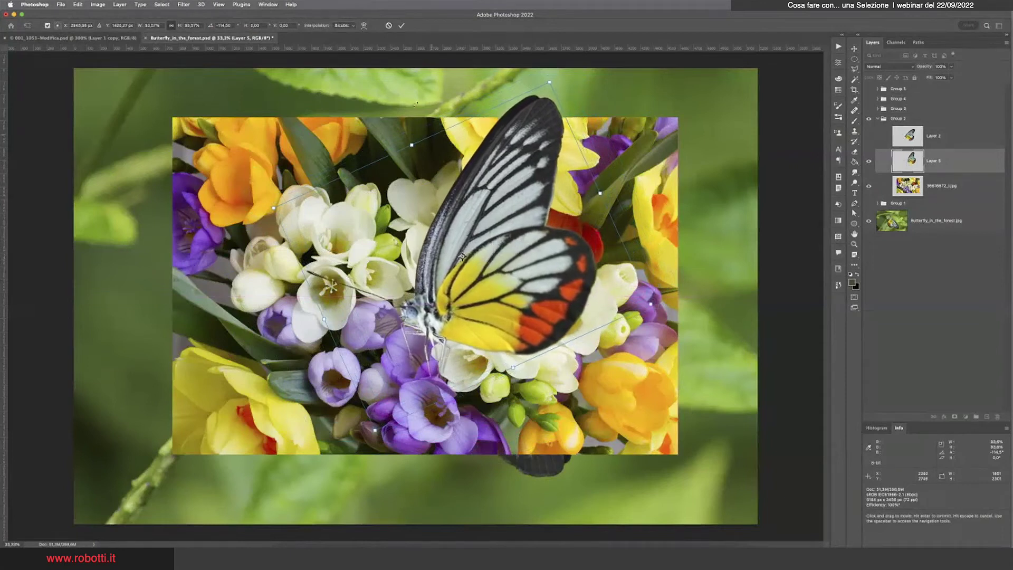
pyautogui.click(401, 25)
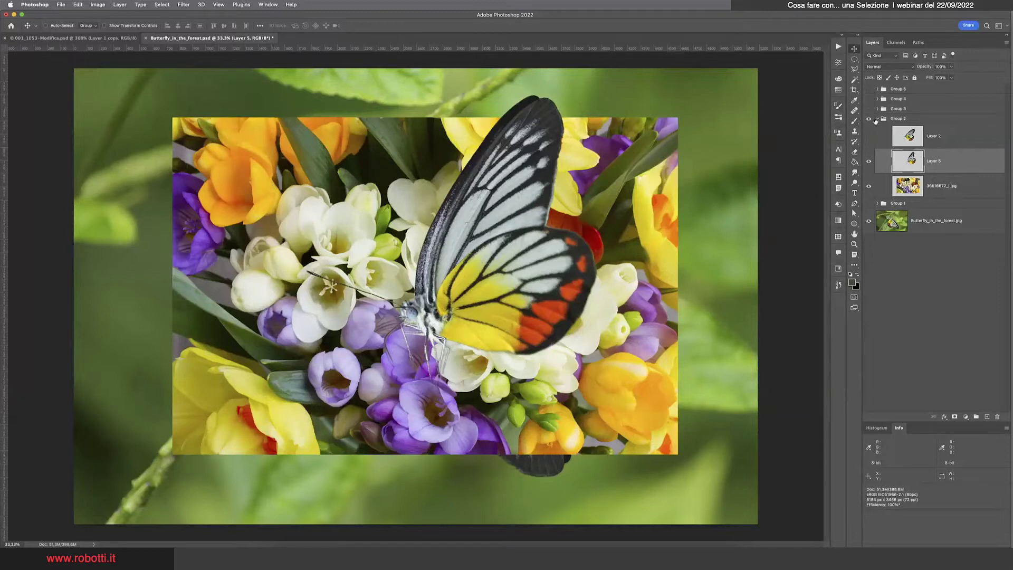
pyautogui.click(878, 120)
pyautogui.click(868, 160)
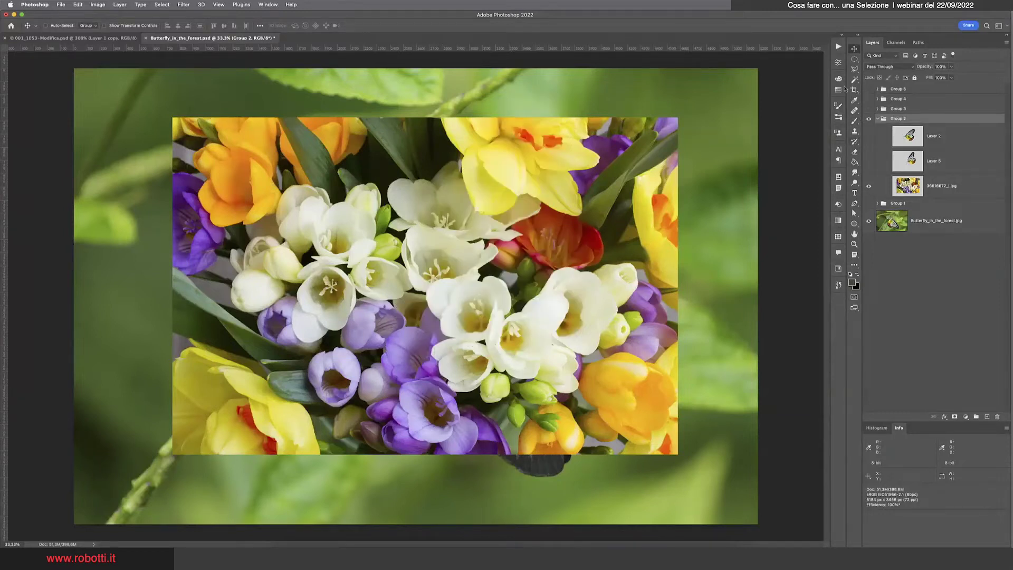
# Draw a rectangular marquee over the middle of the flower bouquet
pyautogui.click(855, 59)
pyautogui.rightClick(855, 60)
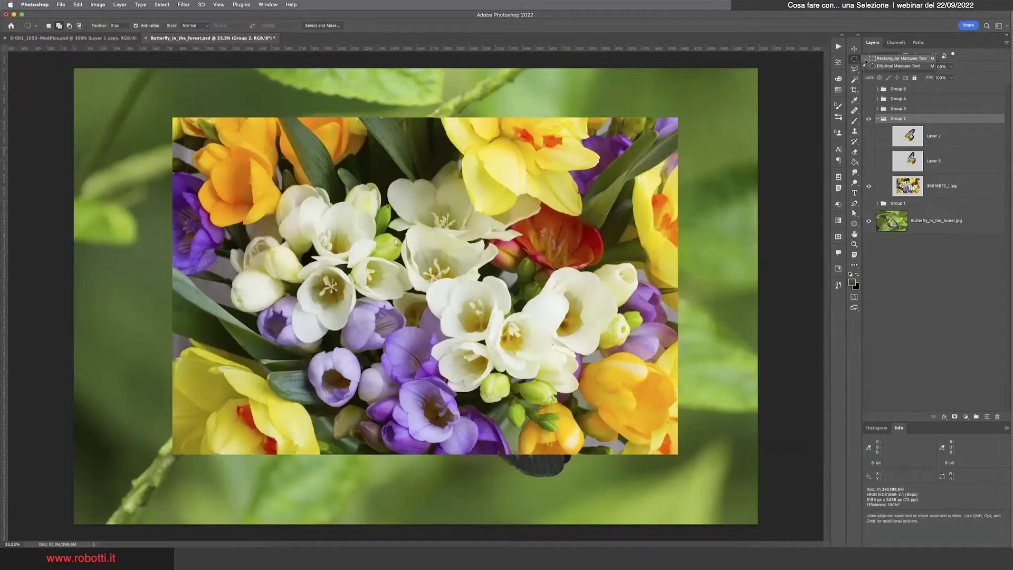
pyautogui.click(899, 59)
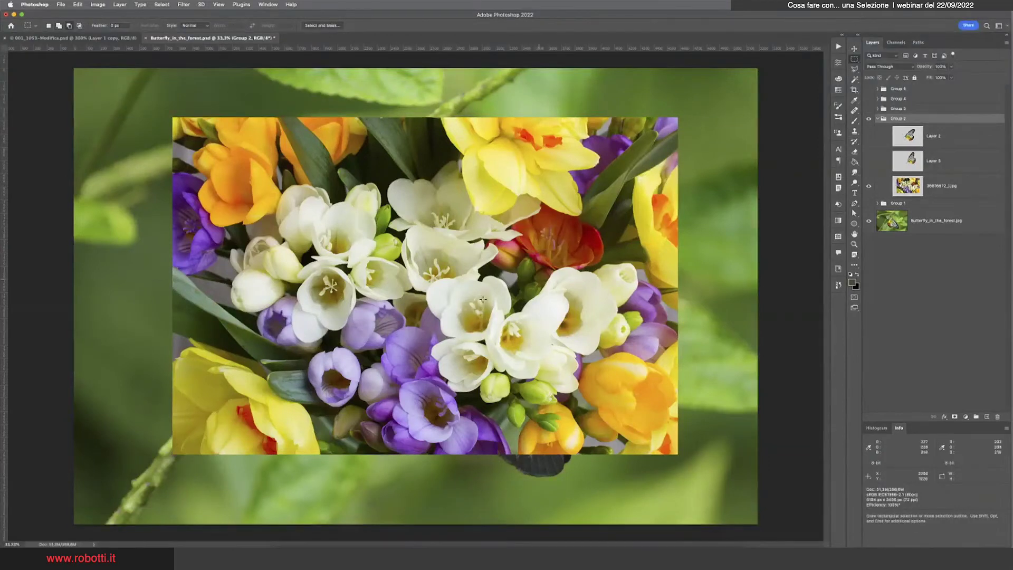
pyautogui.moveTo(240, 159)
pyautogui.mouseDown()
pyautogui.moveTo(628, 407)
pyautogui.moveTo(603, 408)
pyautogui.mouseUp()
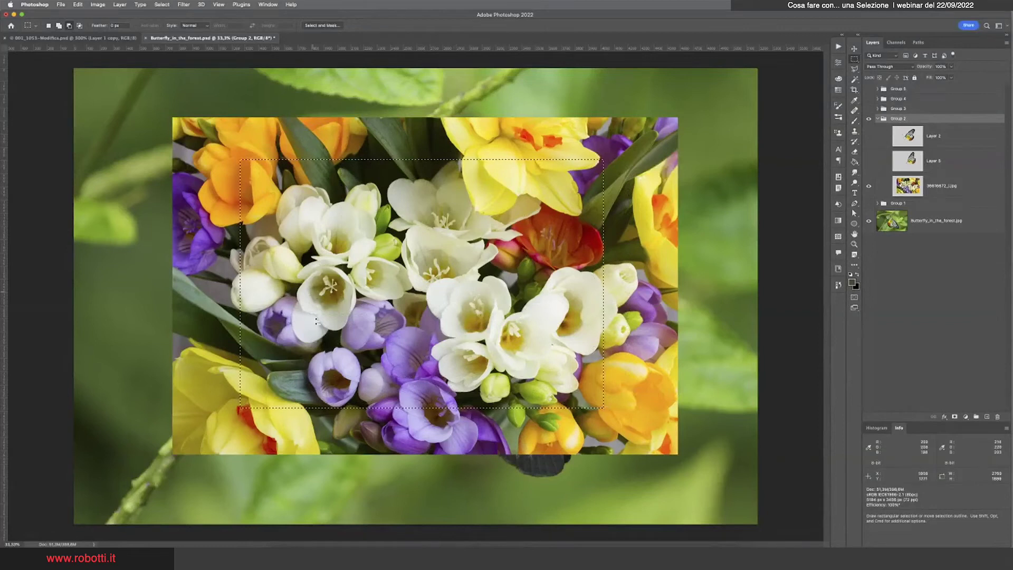
pyautogui.click(77, 4)
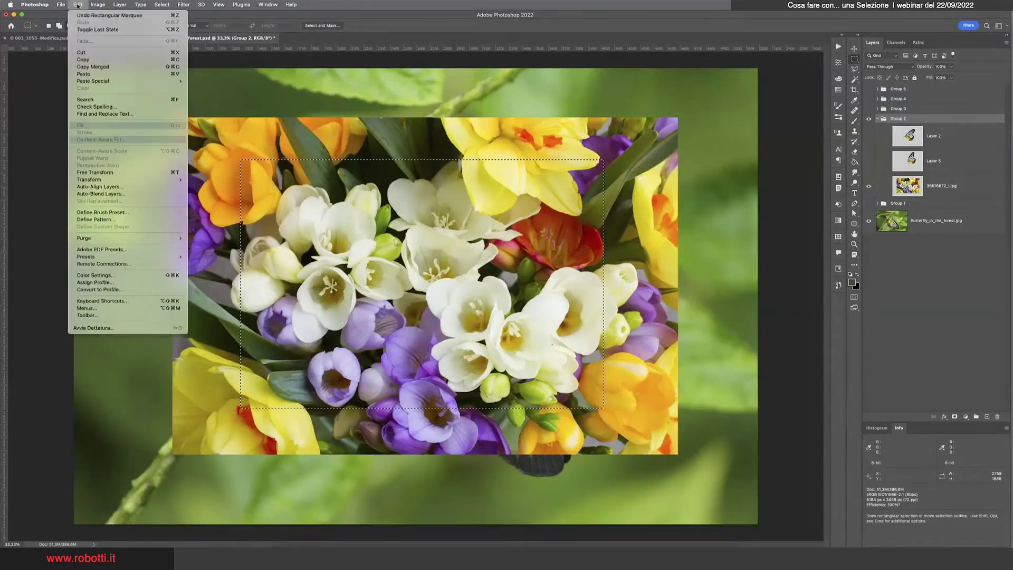
pyautogui.click(85, 60)
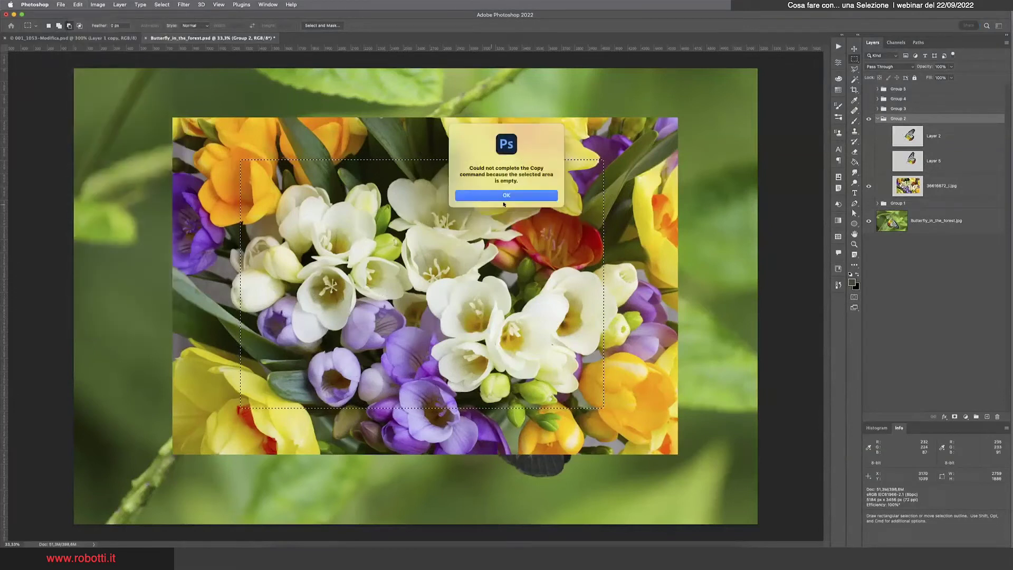
pyautogui.click(503, 199)
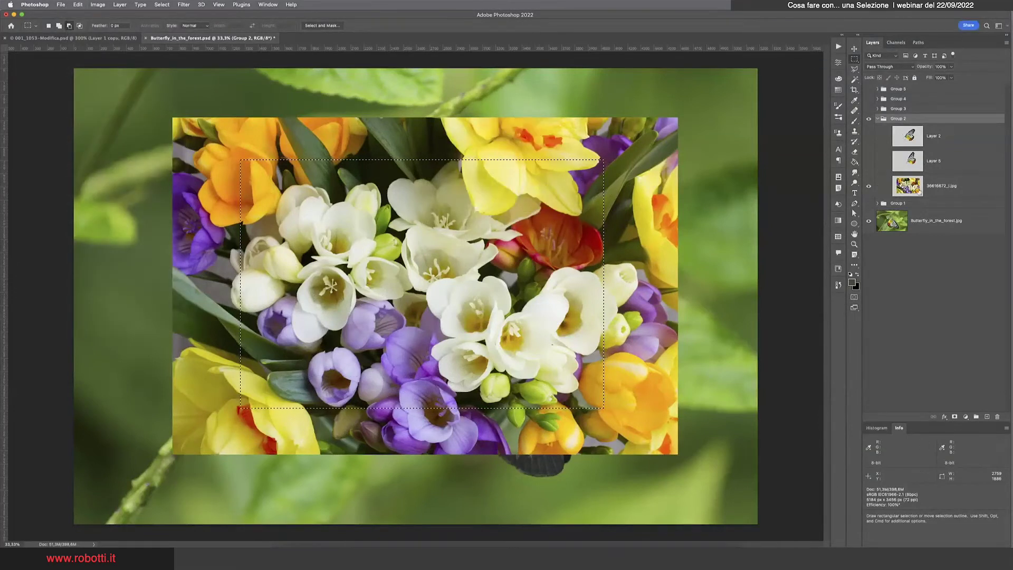
# Copy the rectangle from 36616672_l.jpg, deselect, hide the flowers, and select Butterfly_in_the_forest.jpg
pyautogui.click(906, 187)
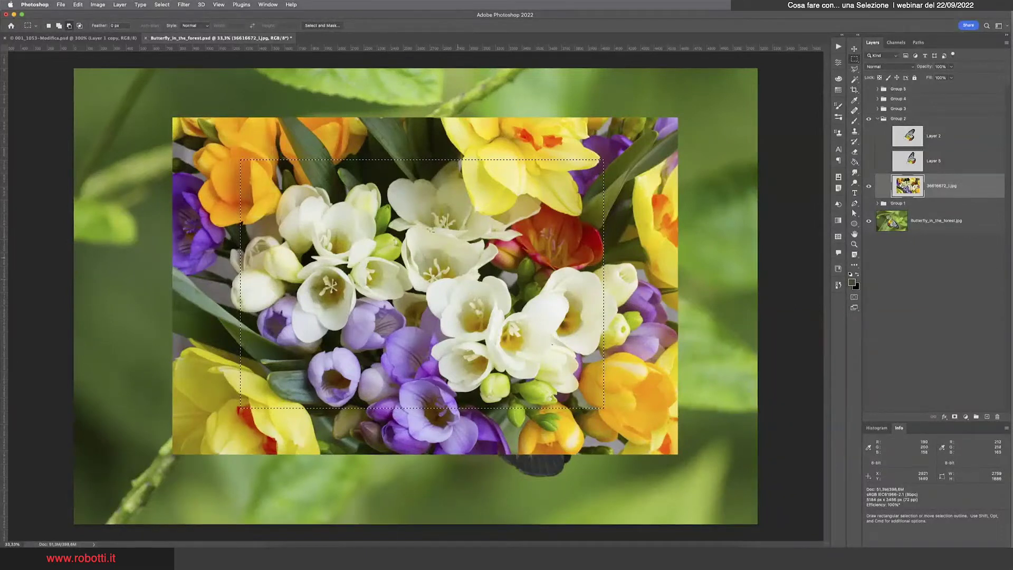
pyautogui.click(78, 4)
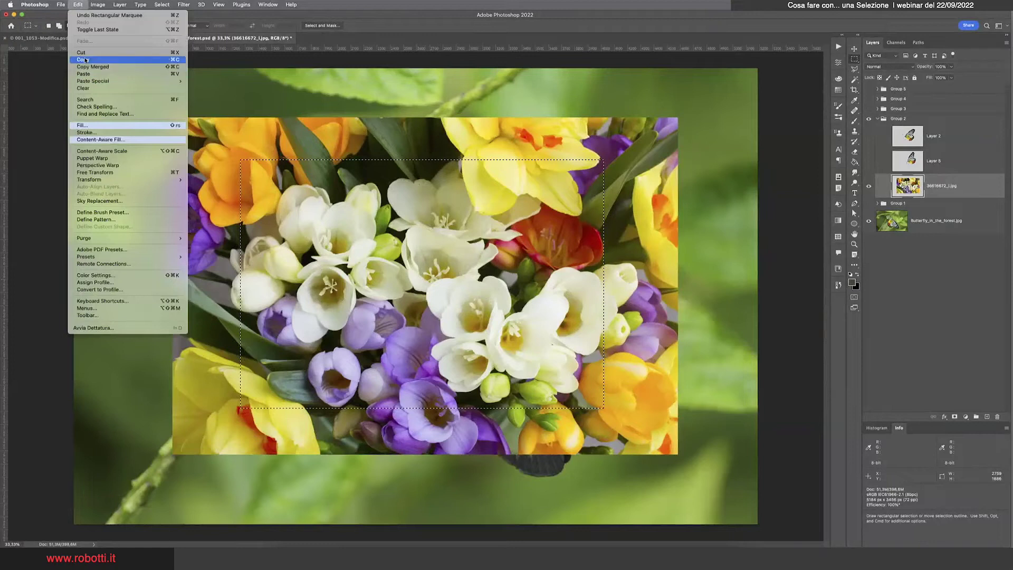
pyautogui.click(84, 60)
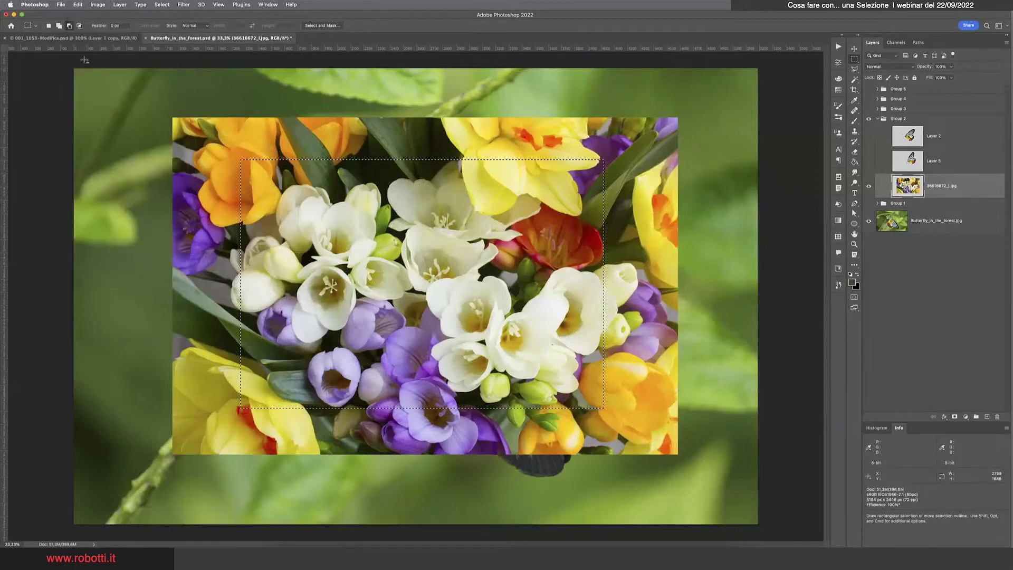
pyautogui.click(162, 4)
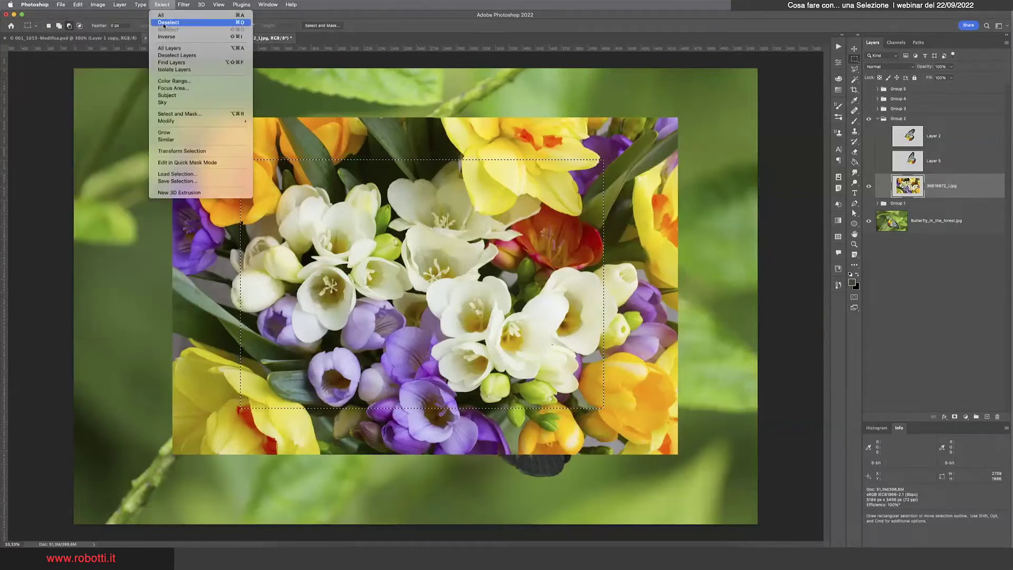
pyautogui.click(164, 23)
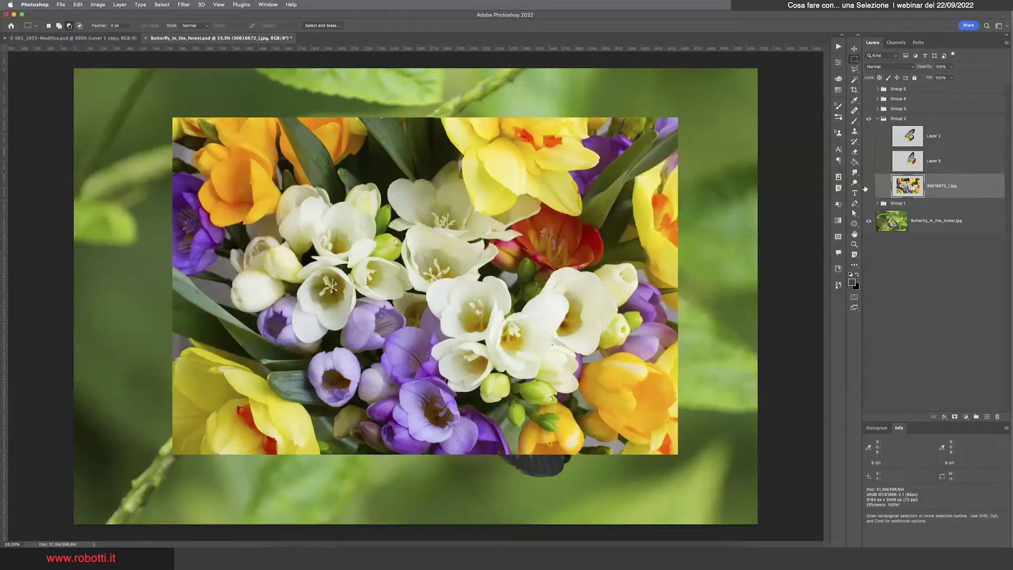
pyautogui.click(868, 187)
pyautogui.click(880, 228)
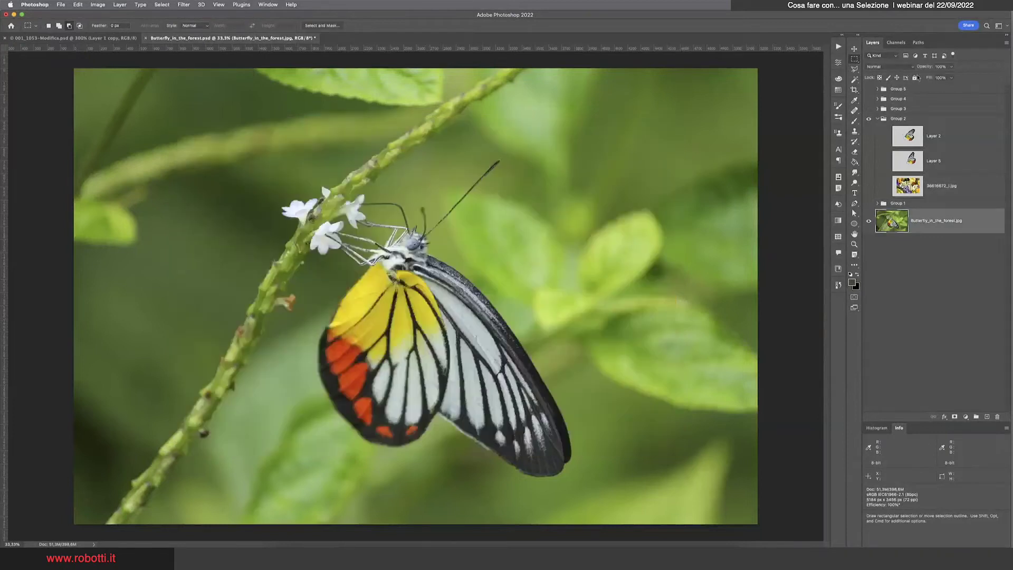
pyautogui.click(896, 42)
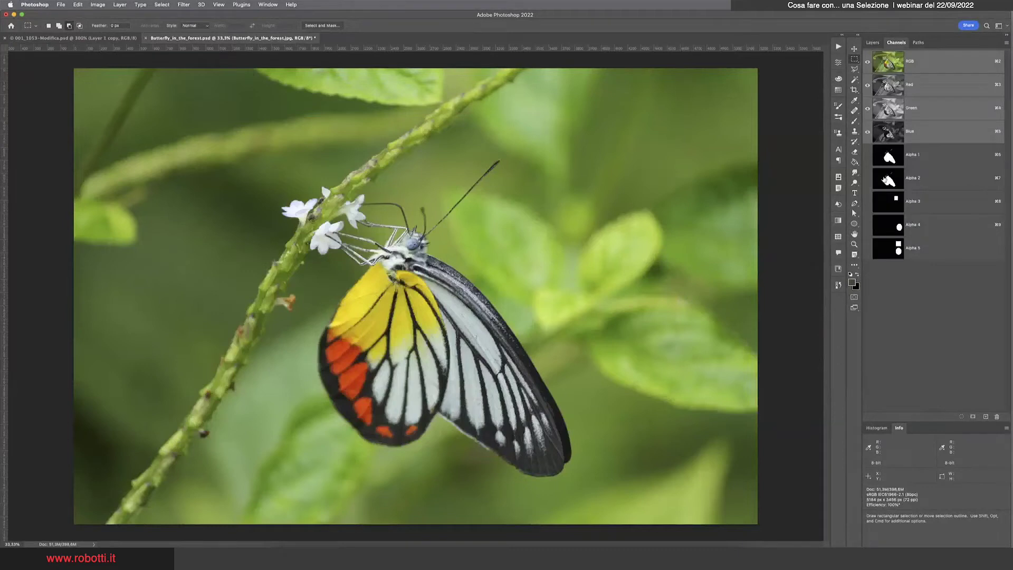
pyautogui.click(889, 154)
pyautogui.click(962, 417)
pyautogui.click(888, 61)
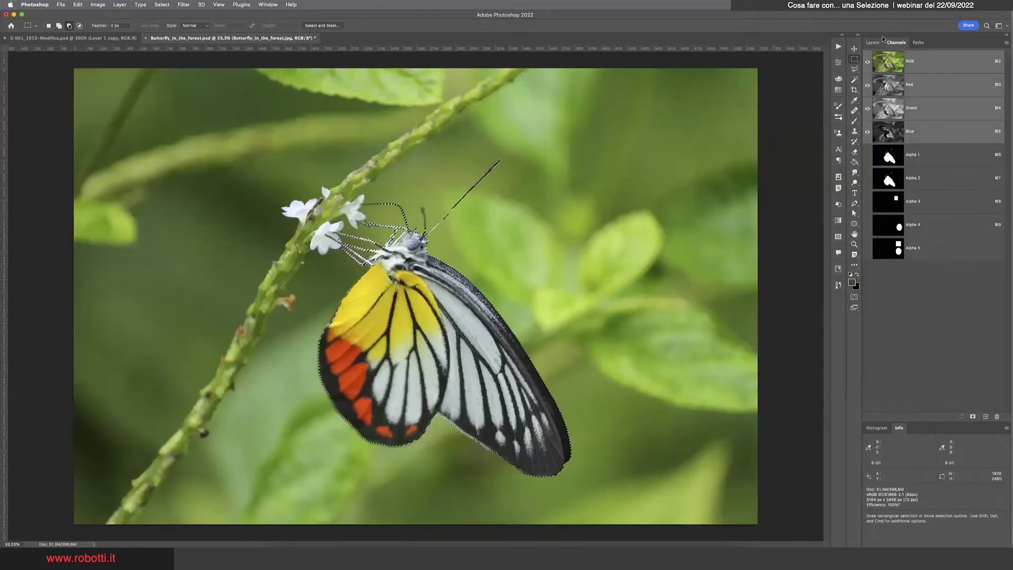
pyautogui.click(873, 43)
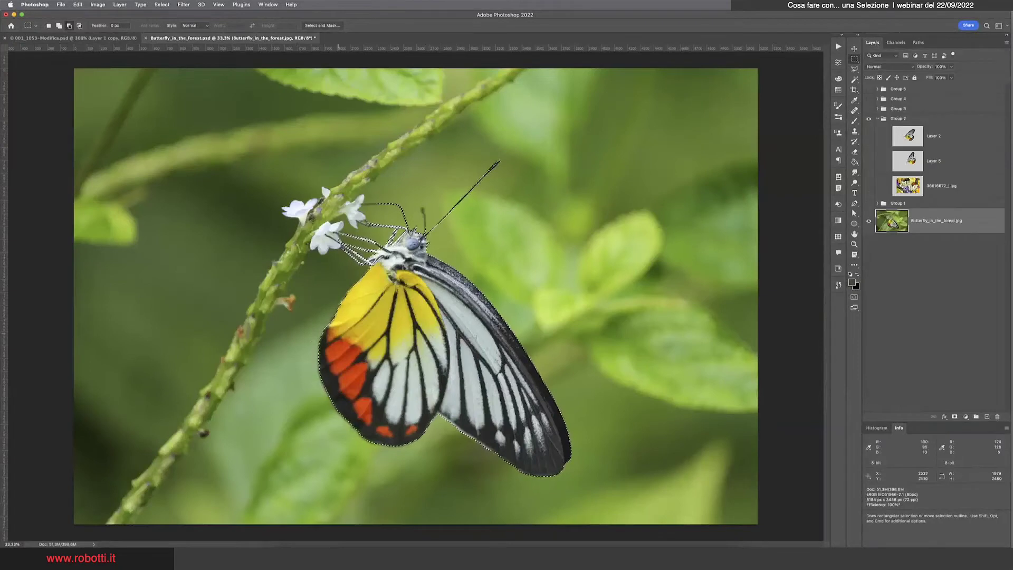
pyautogui.click(78, 5)
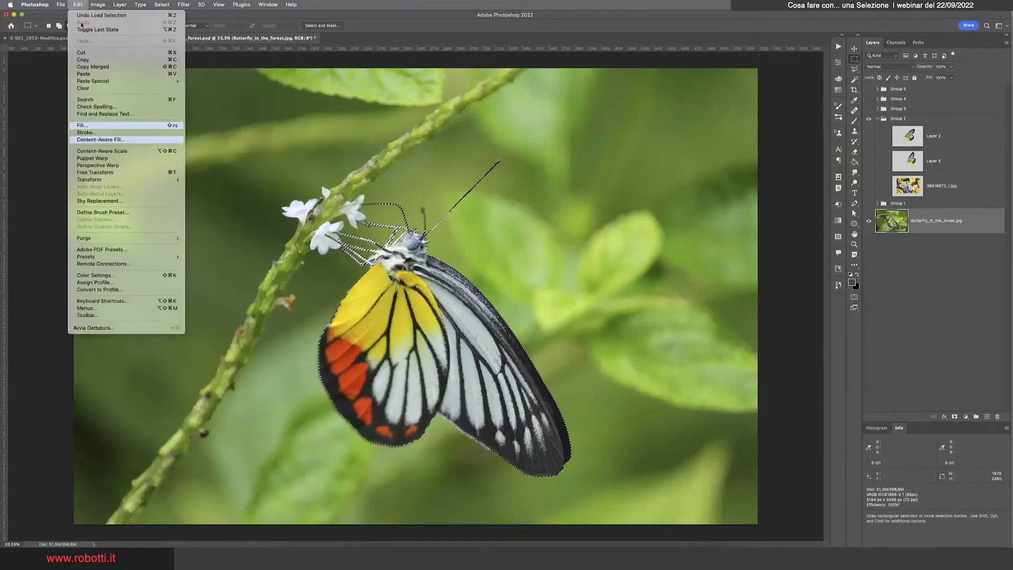
pyautogui.moveTo(93, 81)
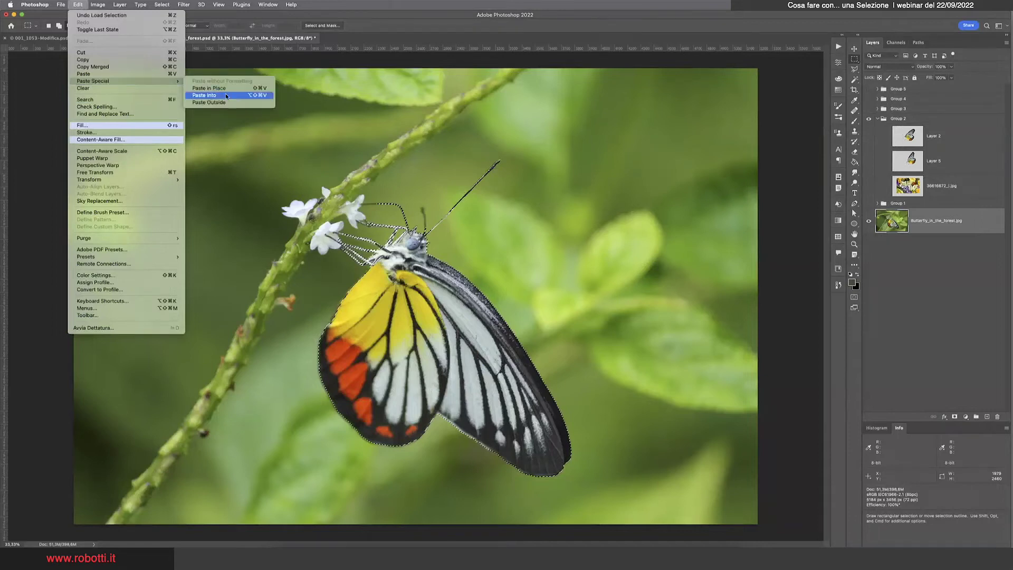
pyautogui.click(224, 97)
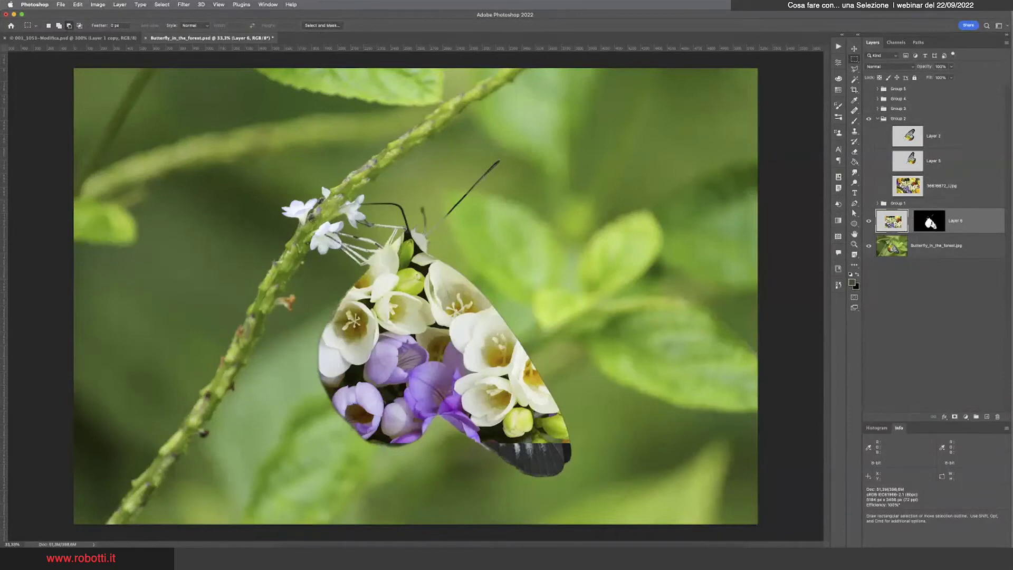
pyautogui.click(900, 226)
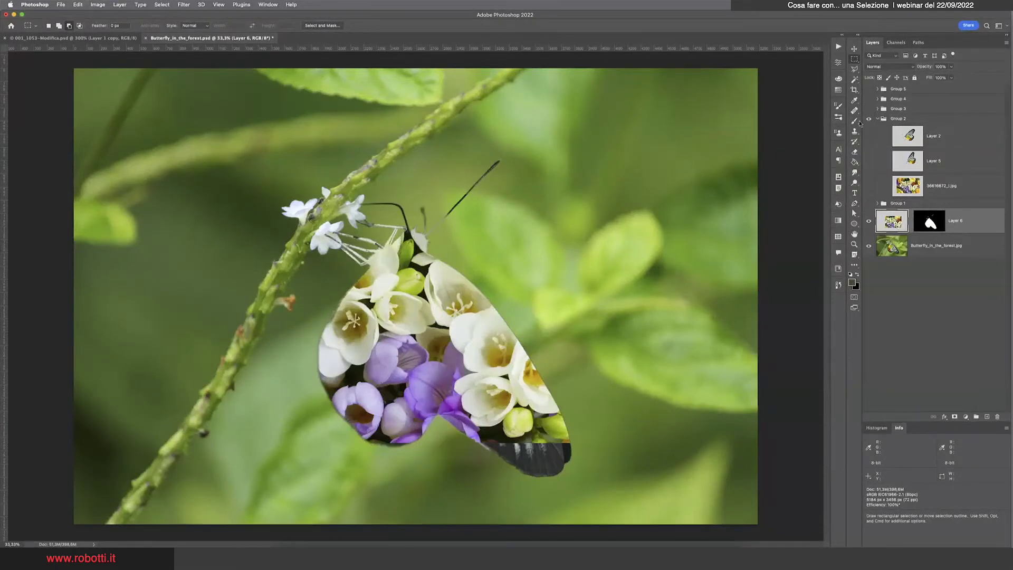
pyautogui.click(854, 49)
pyautogui.moveTo(443, 380)
pyautogui.mouseDown()
pyautogui.moveTo(434, 406)
pyautogui.moveTo(450, 389)
pyautogui.mouseUp()
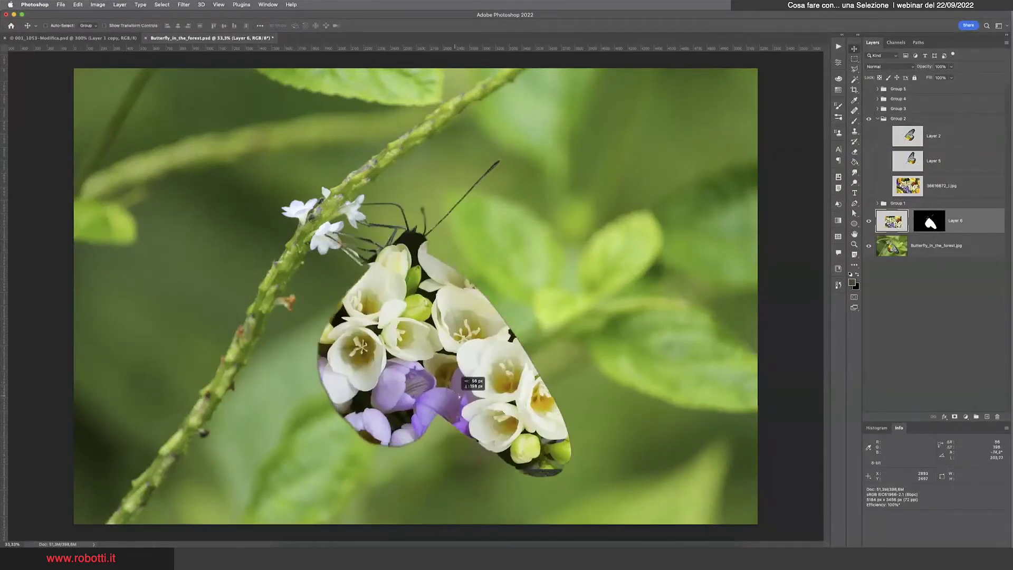
pyautogui.moveTo(450, 388); pyautogui.dragTo(448, 386)
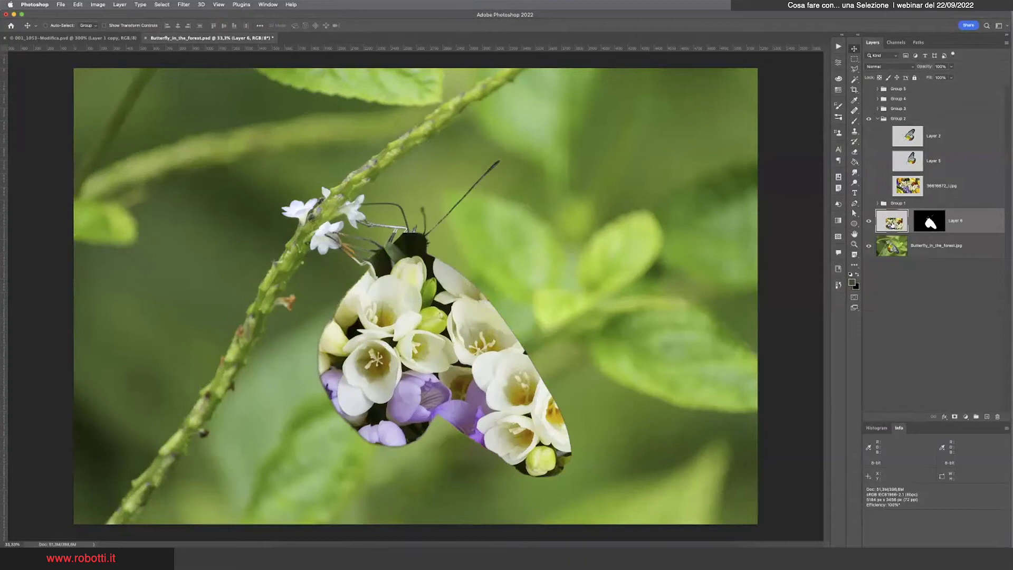
# Delete the flower-filled butterfly layer and reveal Group 3's butterfly copies
pyautogui.moveTo(892, 225); pyautogui.dragTo(997, 417)
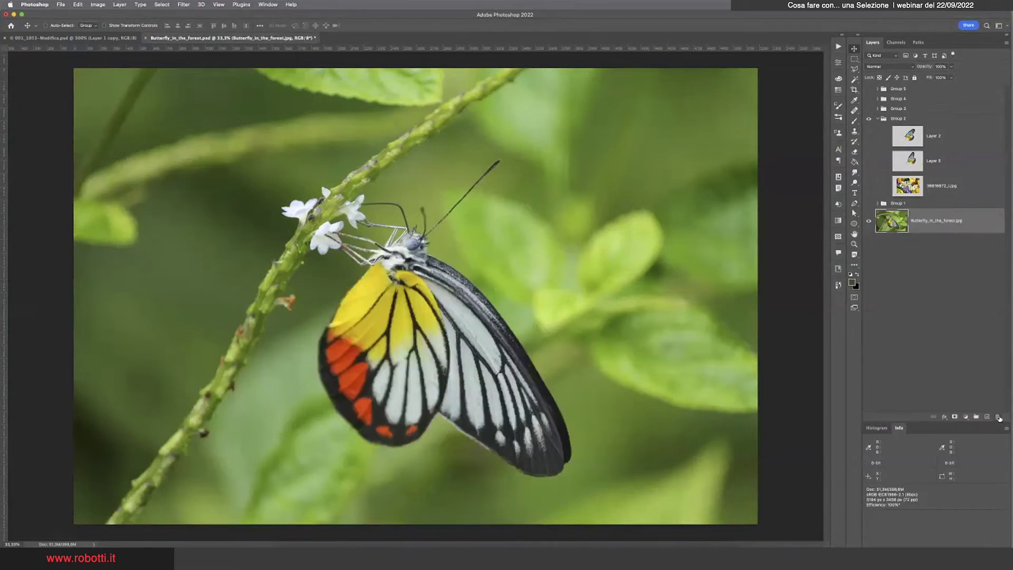
pyautogui.click(868, 109)
pyautogui.click(878, 108)
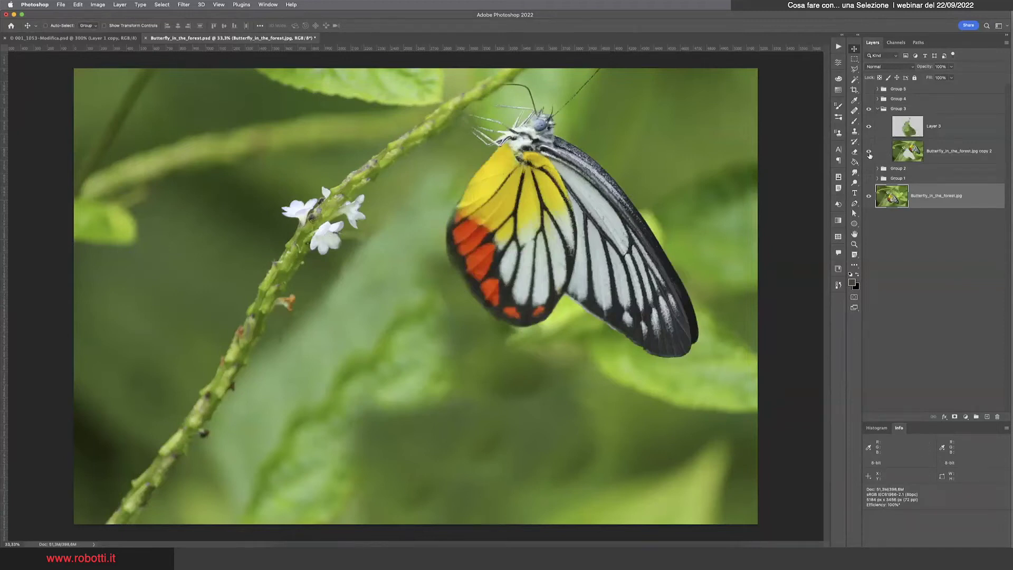
pyautogui.click(869, 153)
pyautogui.click(869, 128)
# Compare Layer 3's butterfly on and off, hide and collapse Group 3, then show Channels with Alpha 1–5
pyautogui.click(869, 129)
pyautogui.click(892, 132)
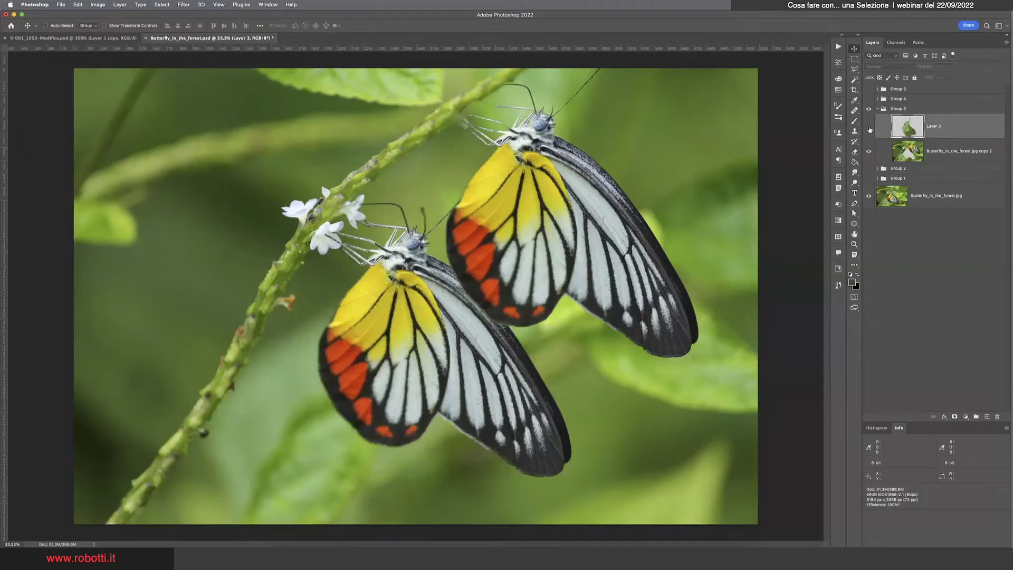
pyautogui.click(868, 129)
pyautogui.click(869, 129)
pyautogui.click(869, 128)
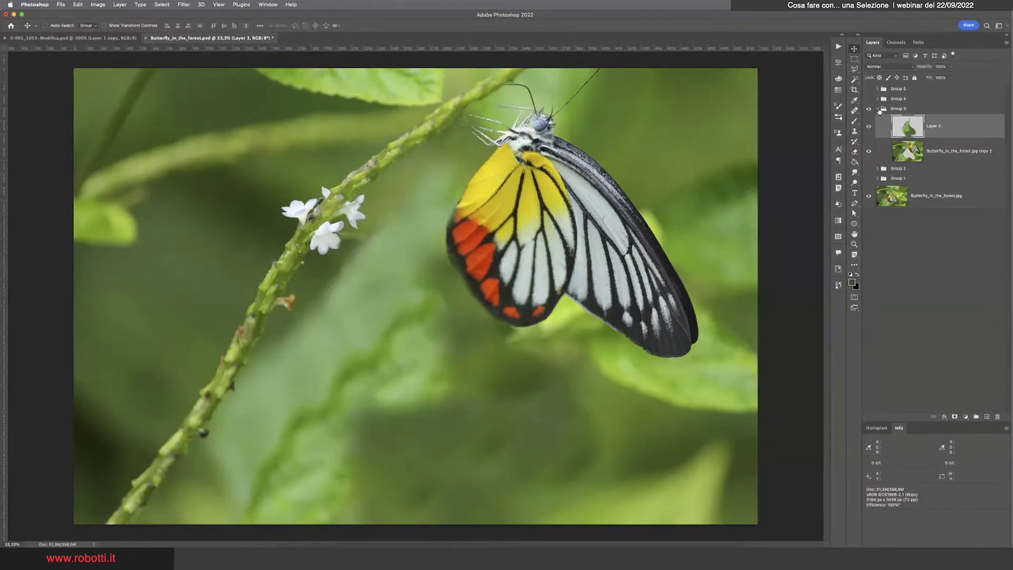
pyautogui.click(877, 108)
pyautogui.click(889, 145)
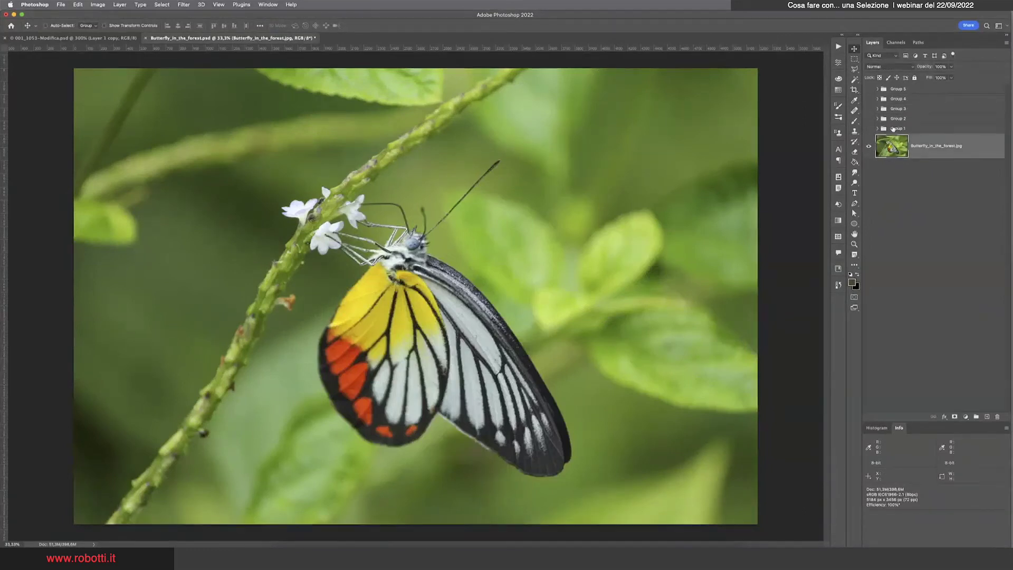
pyautogui.click(899, 44)
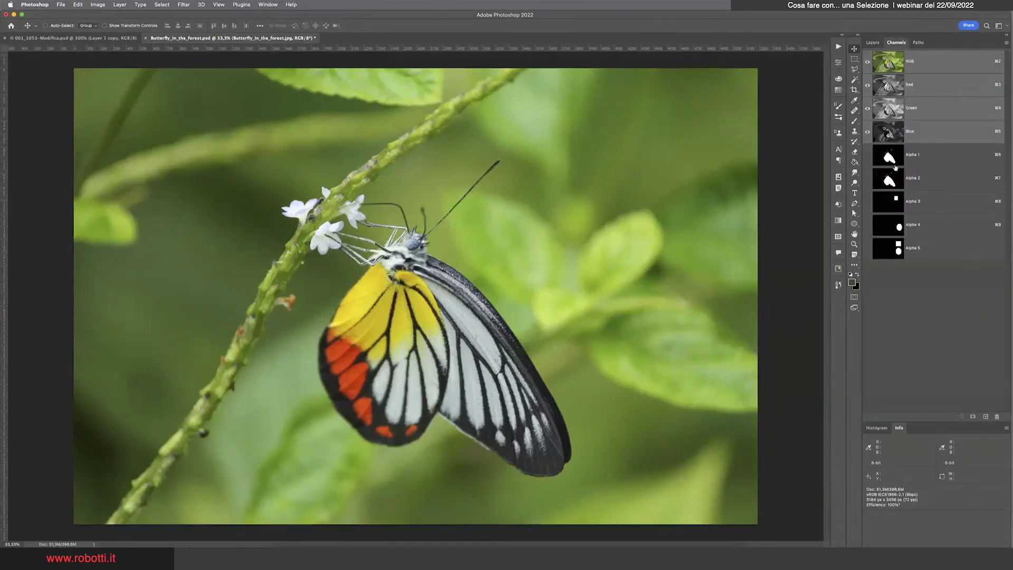
# Load the Alpha 1 mask as a selection and return to the RGB layers view
pyautogui.click(895, 167)
pyautogui.click(961, 417)
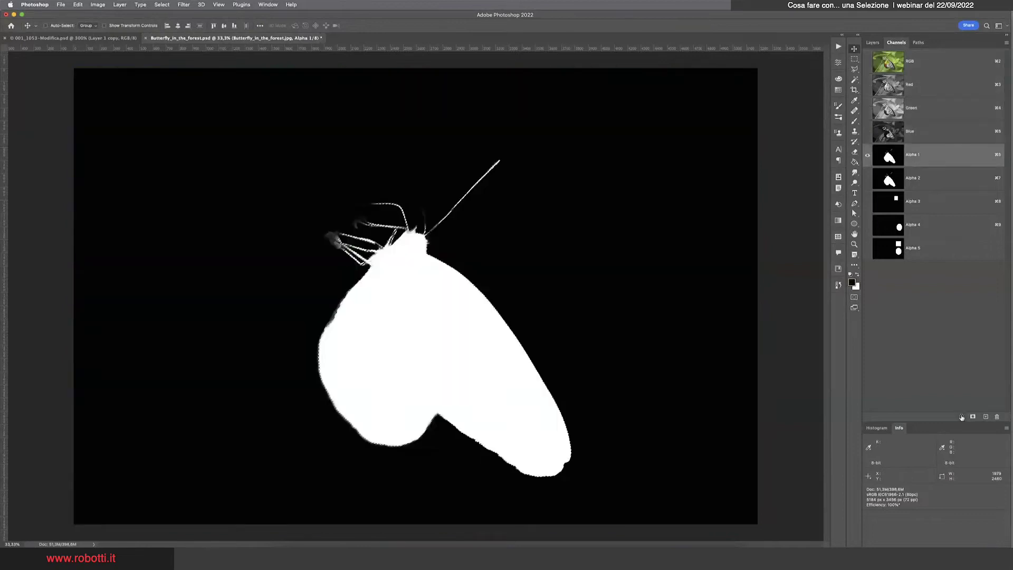
pyautogui.click(926, 62)
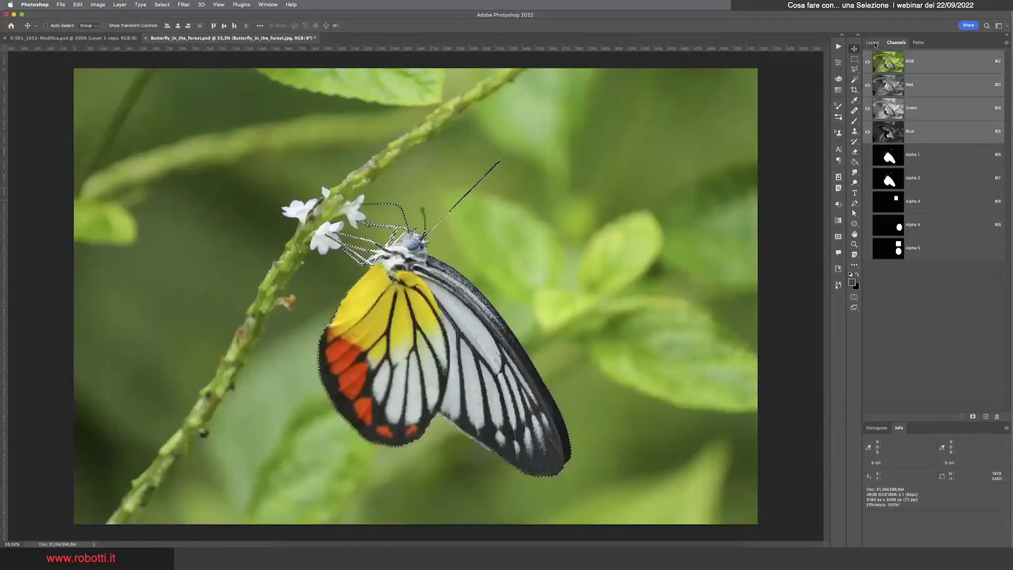
pyautogui.click(873, 42)
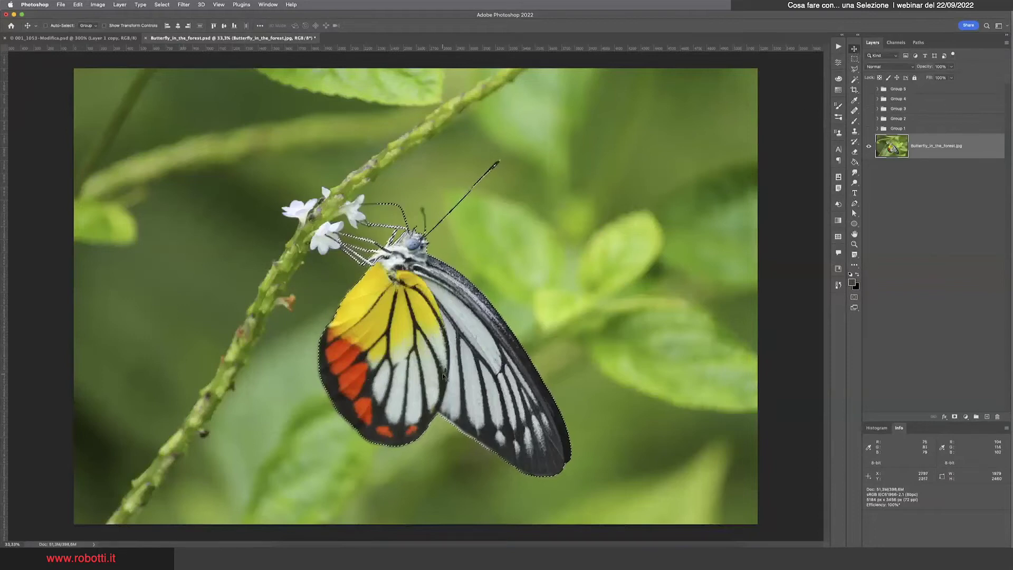
# Drag the butterfly cut-out to several test positions, then deselect it
pyautogui.moveTo(447, 371); pyautogui.dragTo(596, 267)
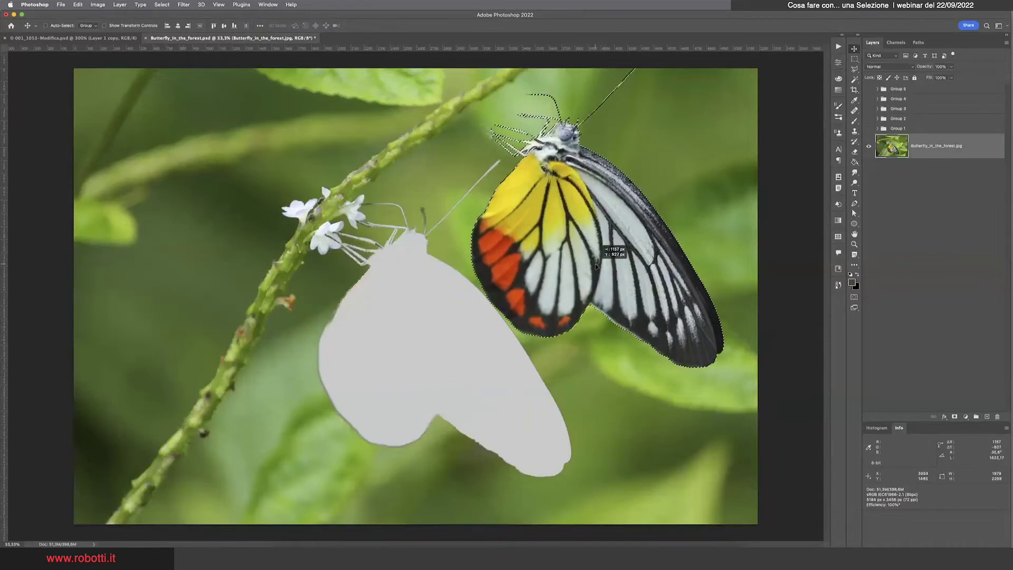
pyautogui.moveTo(596, 266); pyautogui.dragTo(499, 342)
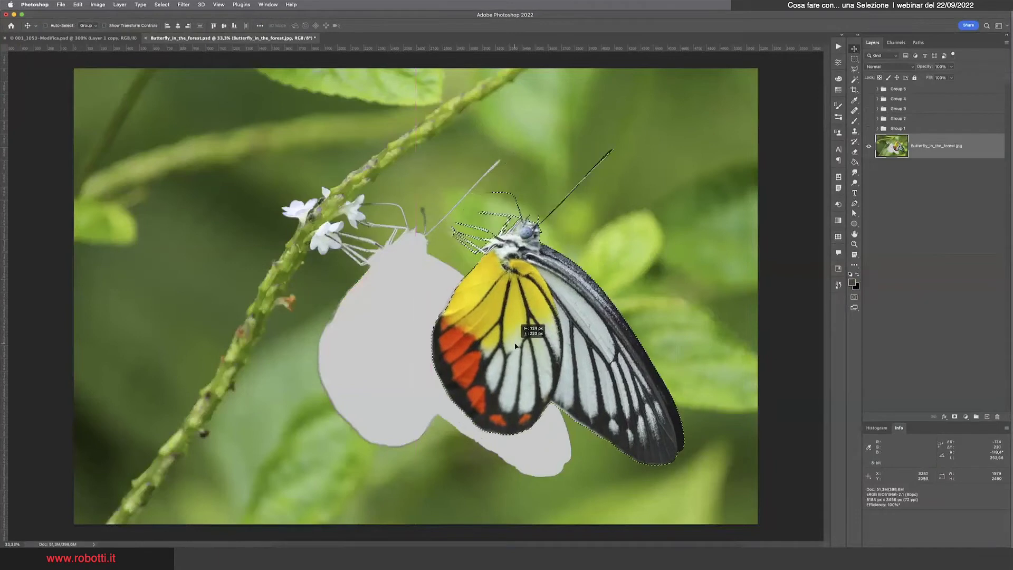
pyautogui.moveTo(498, 341)
pyautogui.mouseDown()
pyautogui.moveTo(555, 290)
pyautogui.moveTo(577, 244)
pyautogui.mouseUp()
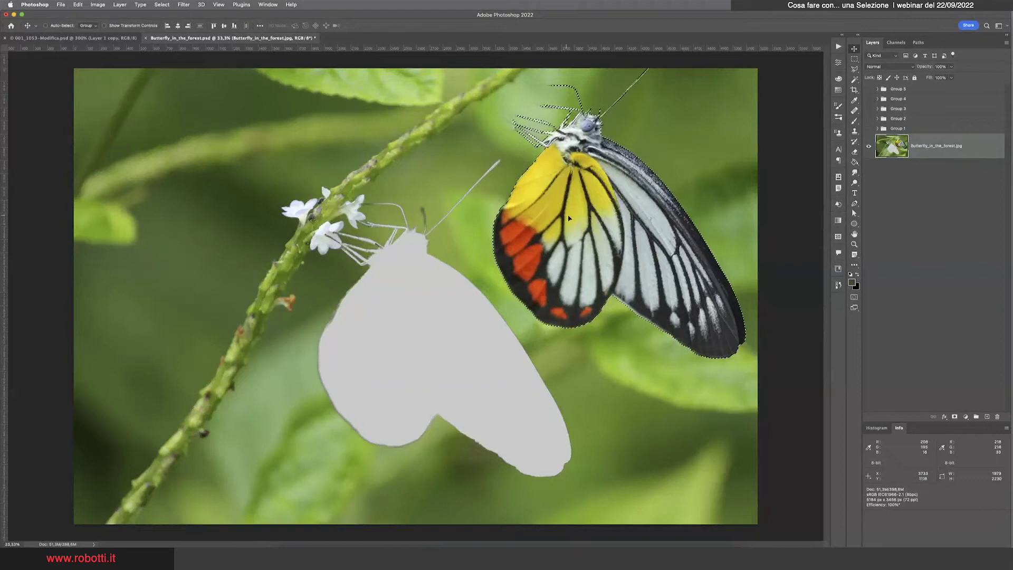
pyautogui.moveTo(567, 217)
pyautogui.mouseDown()
pyautogui.moveTo(521, 214)
pyautogui.moveTo(535, 254)
pyautogui.mouseUp()
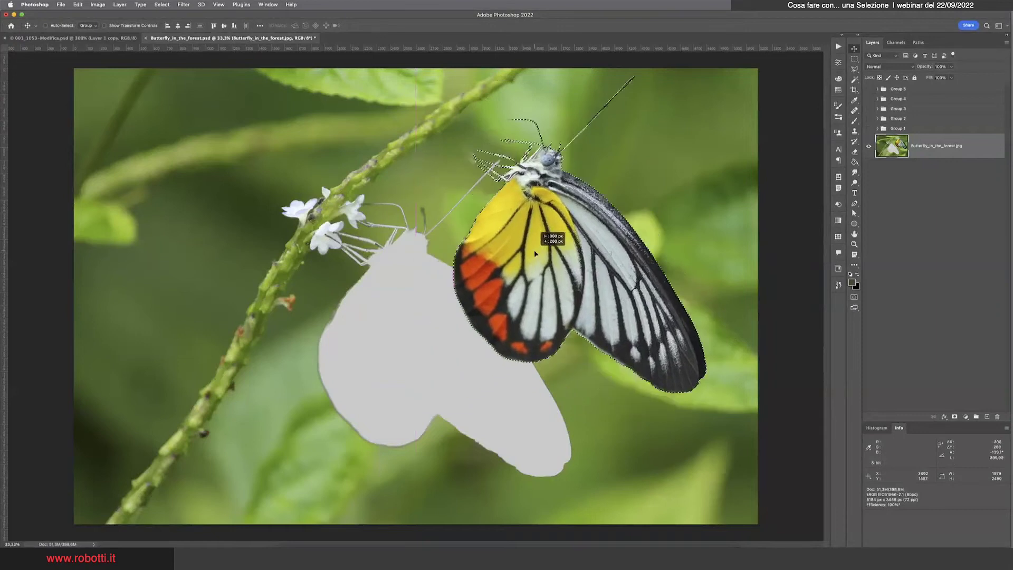
pyautogui.moveTo(535, 253)
pyautogui.mouseDown()
pyautogui.moveTo(573, 228)
pyautogui.moveTo(535, 179)
pyautogui.mouseUp()
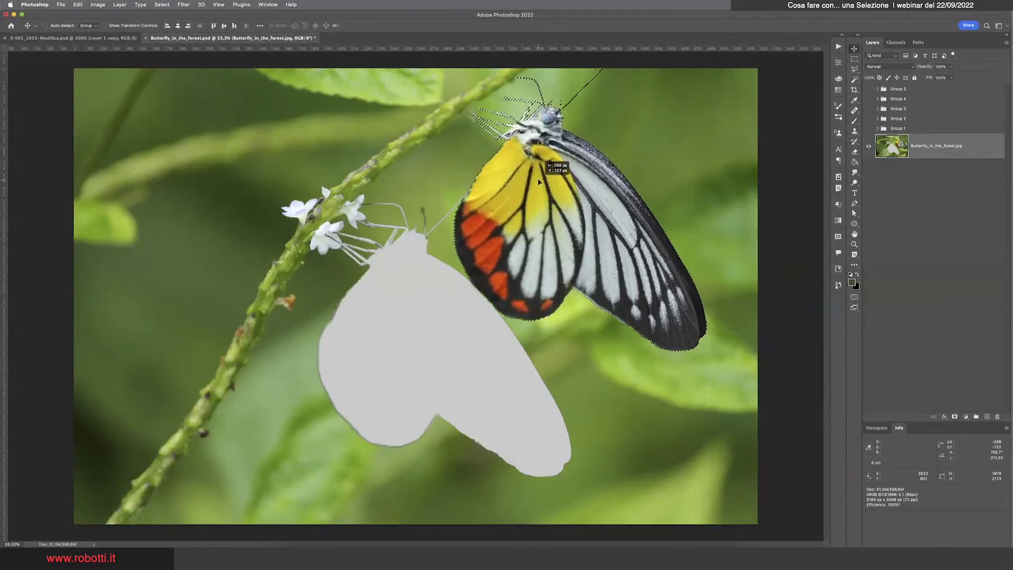
pyautogui.click(161, 5)
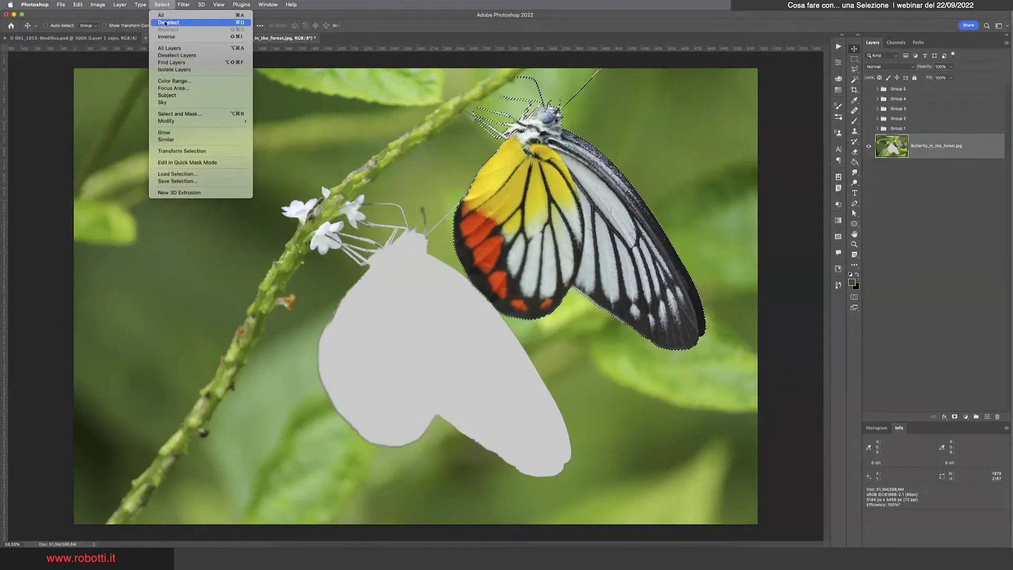
pyautogui.click(165, 23)
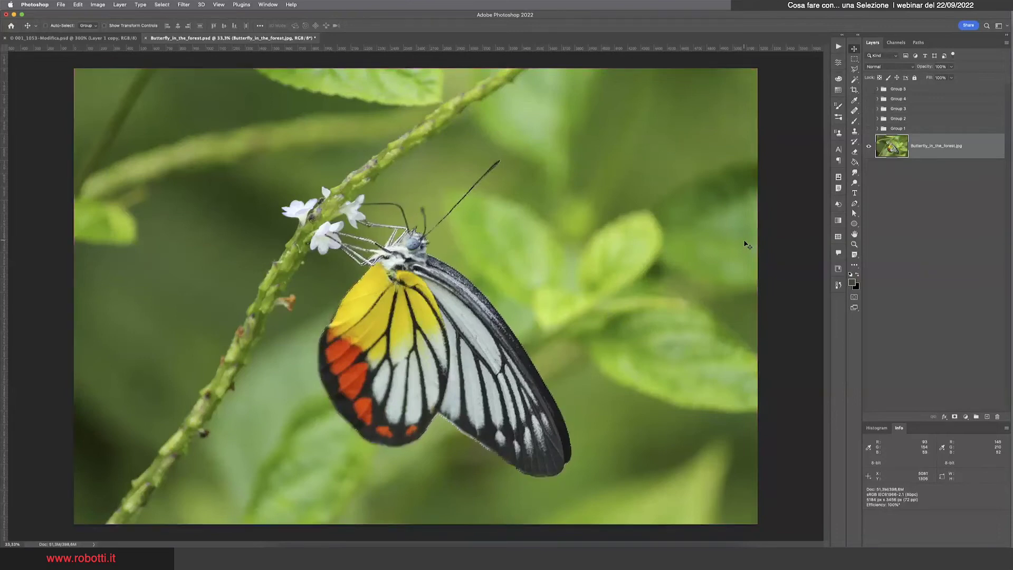
pyautogui.click(869, 109)
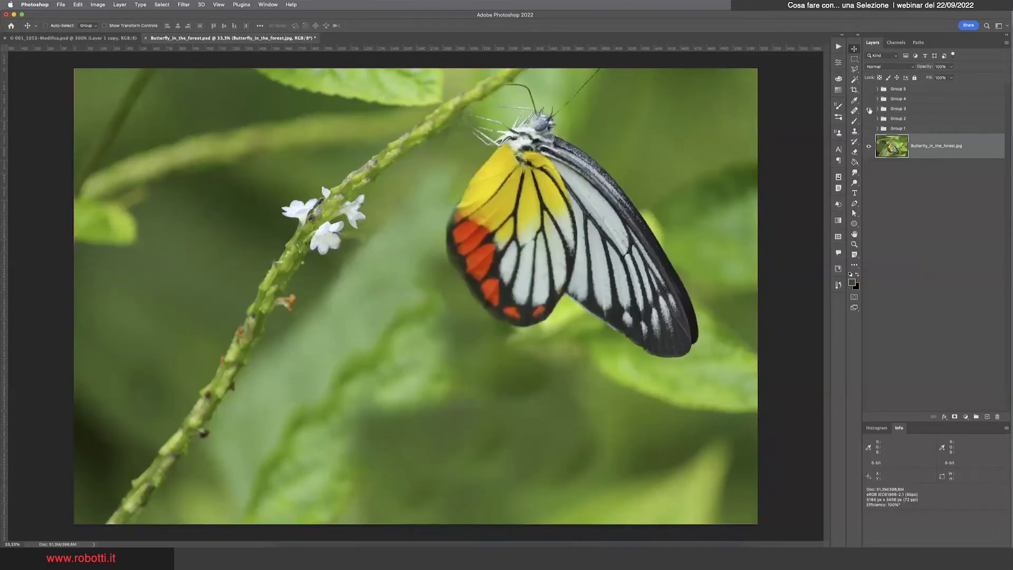
pyautogui.click(877, 111)
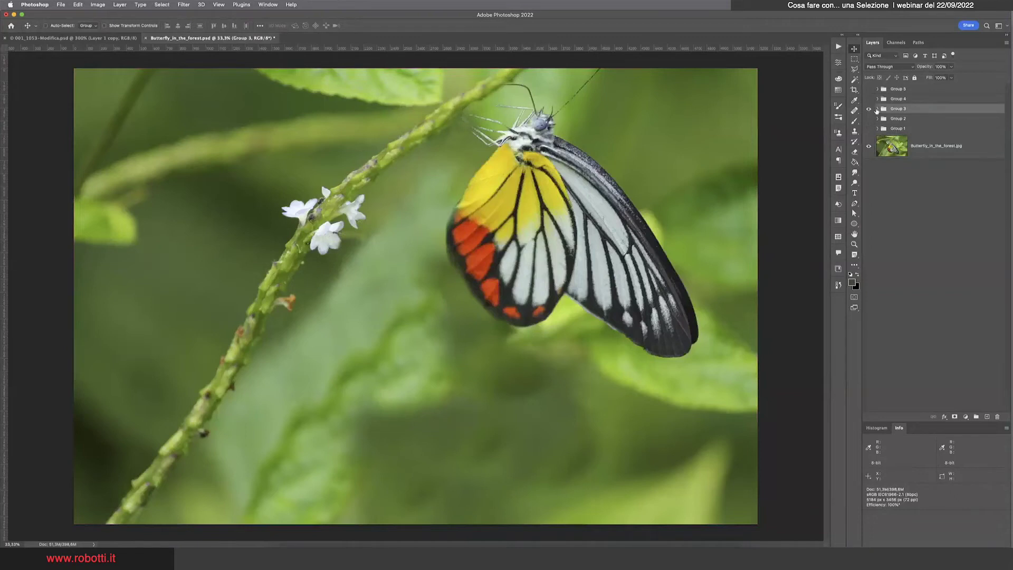
pyautogui.click(877, 110)
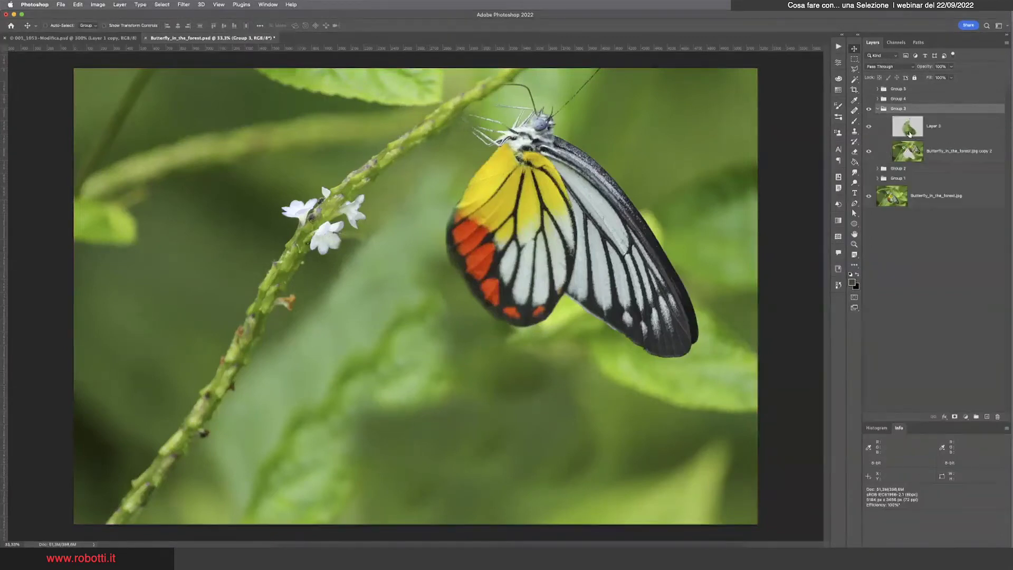
pyautogui.click(868, 127)
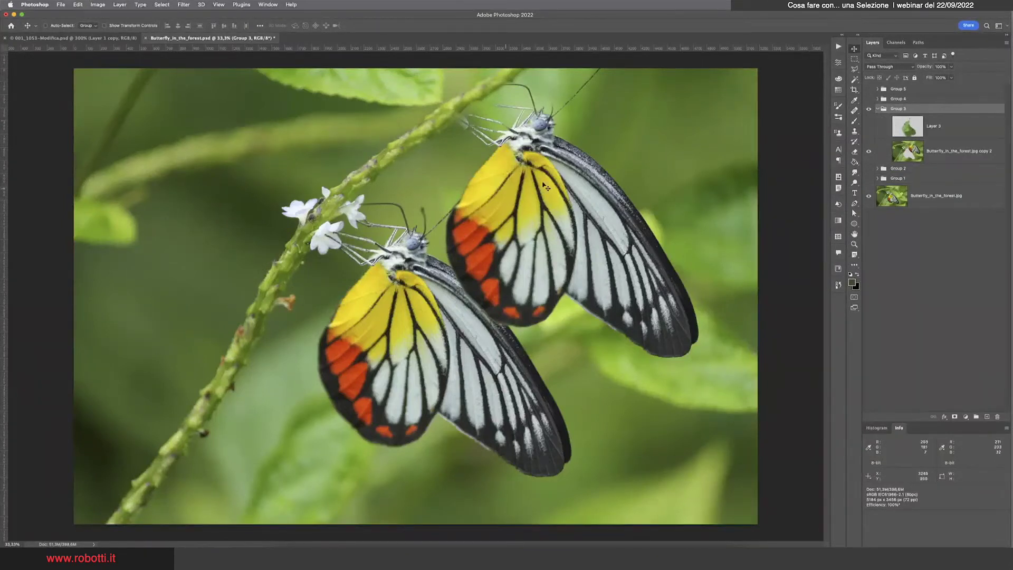
pyautogui.click(869, 126)
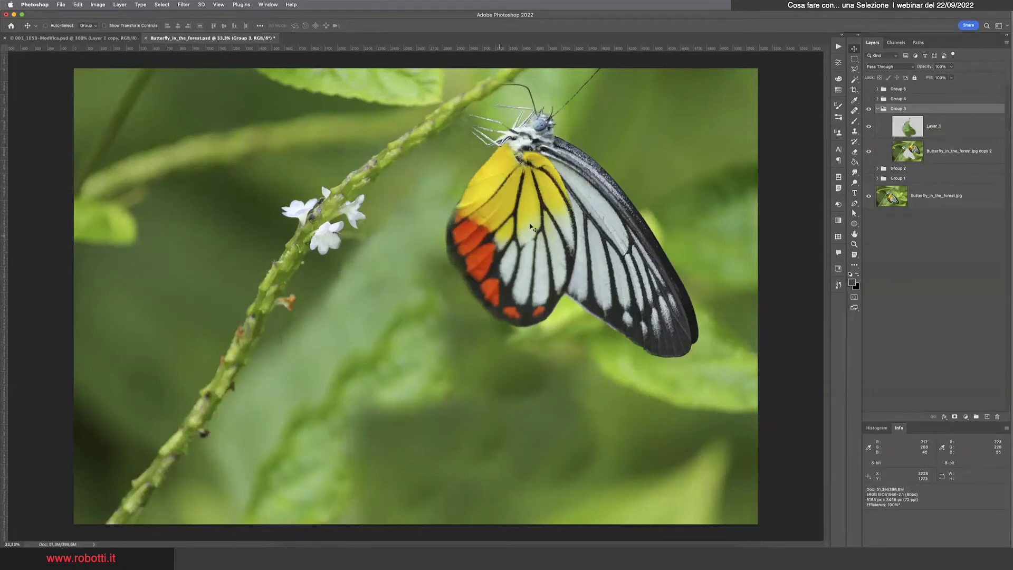
pyautogui.click(879, 108)
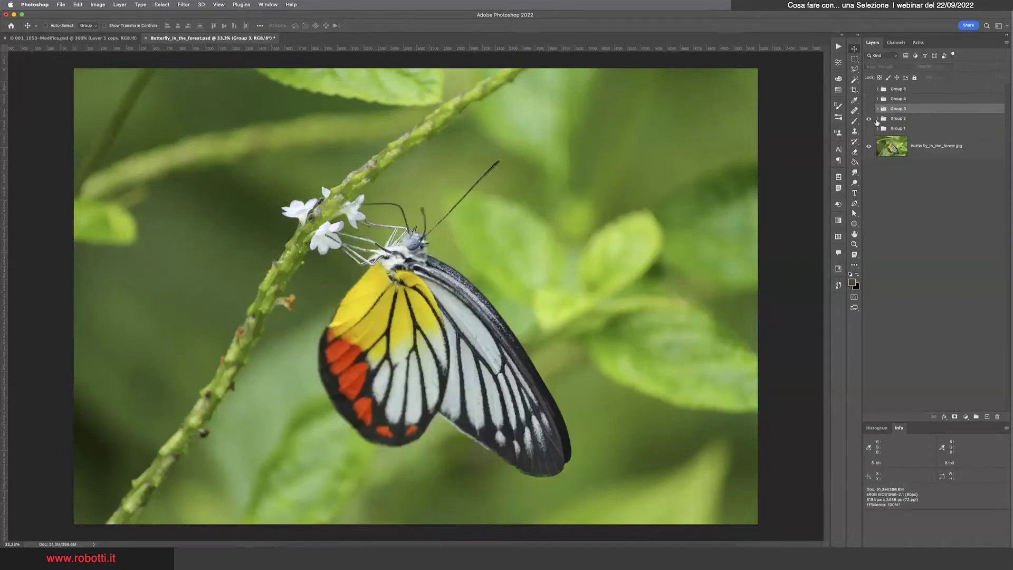
# Preview Group 1's colour-boosted butterfly, then hide it and expand Group 2
pyautogui.click(877, 119)
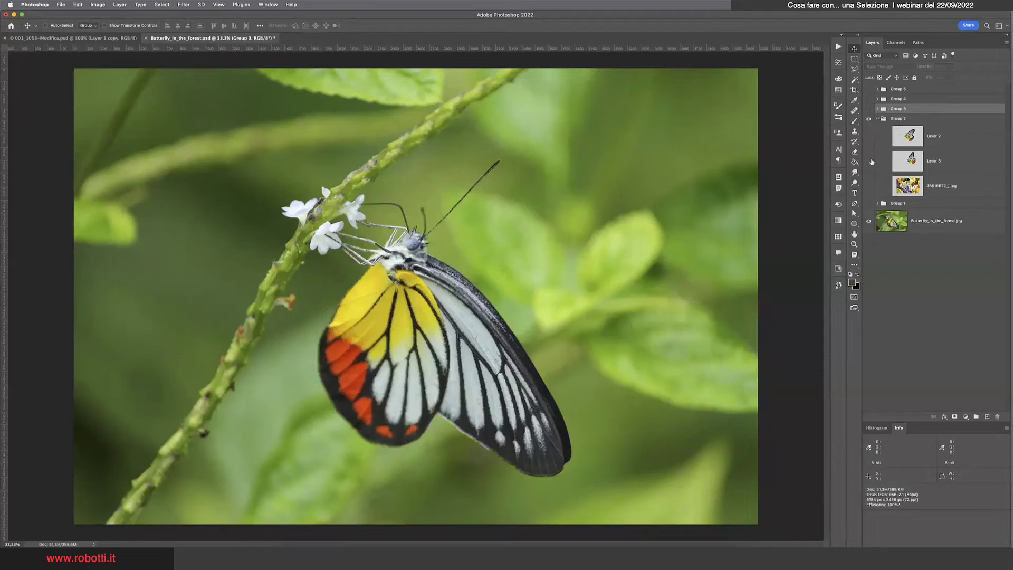
pyautogui.click(877, 119)
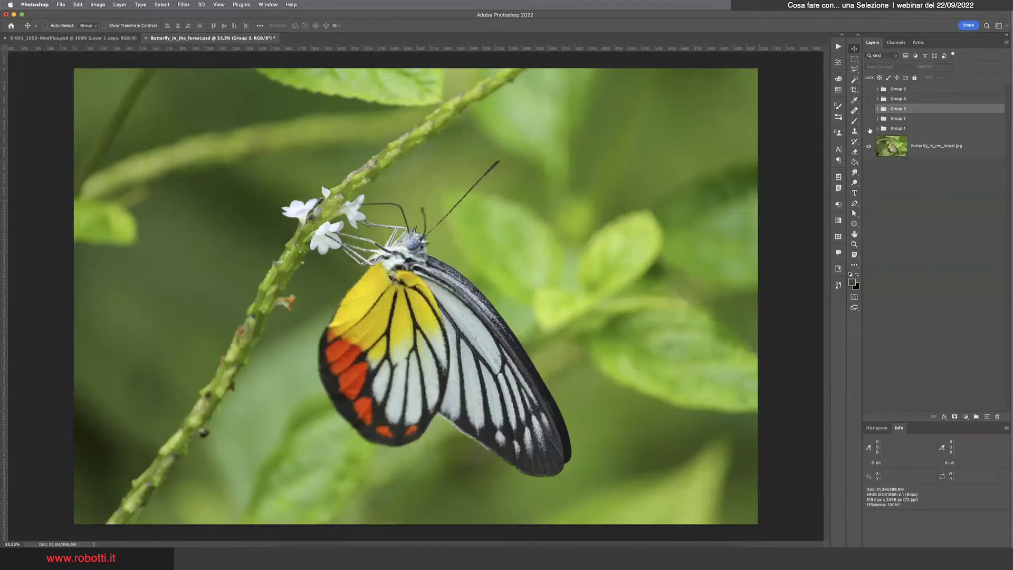
pyautogui.click(868, 128)
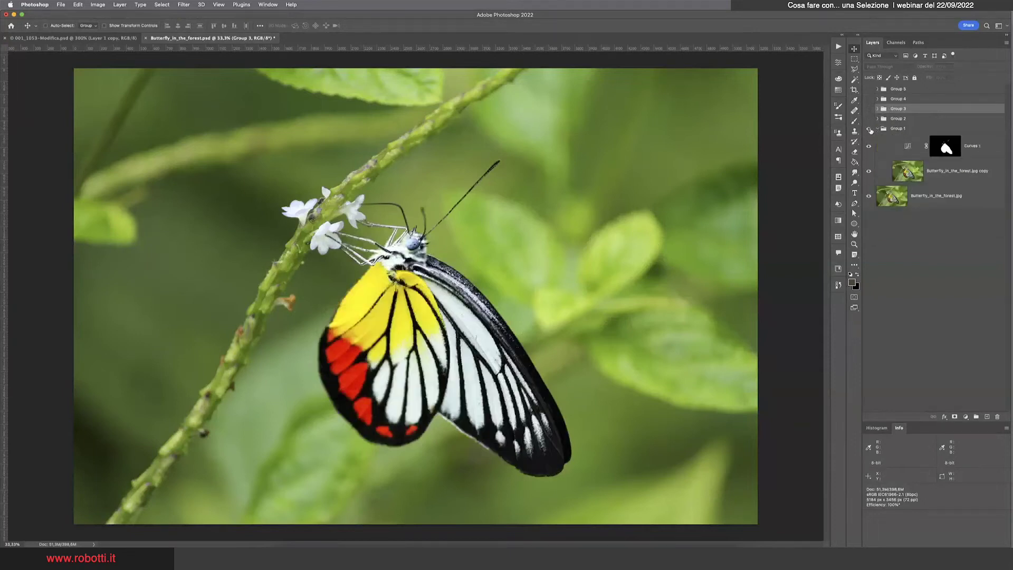
pyautogui.click(868, 128)
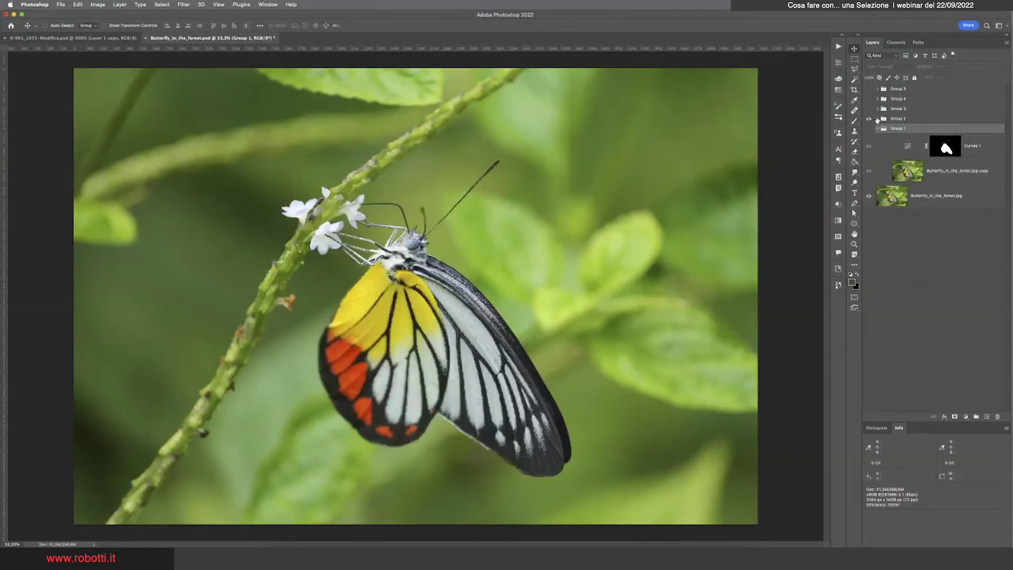
pyautogui.click(876, 119)
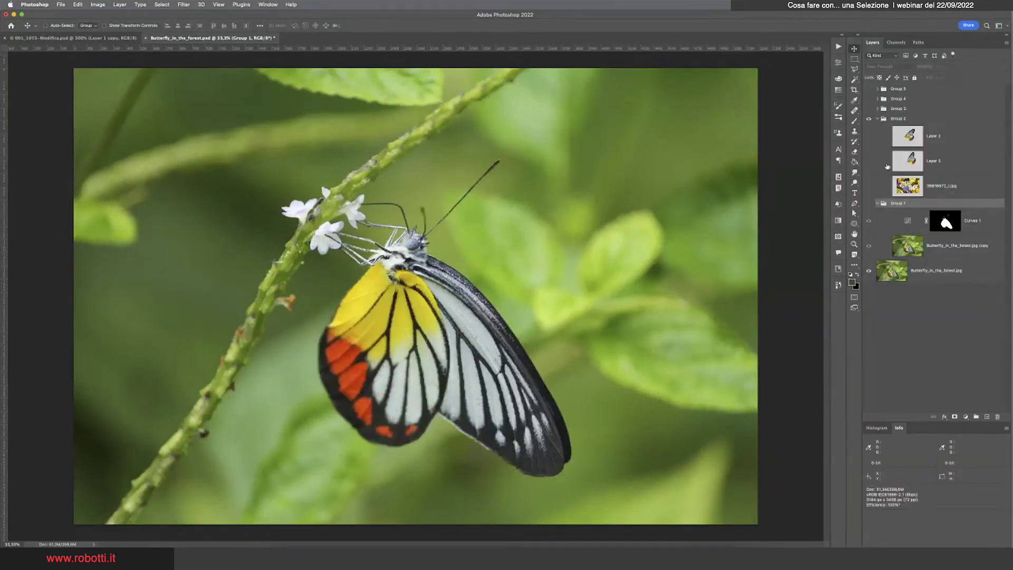
pyautogui.click(877, 203)
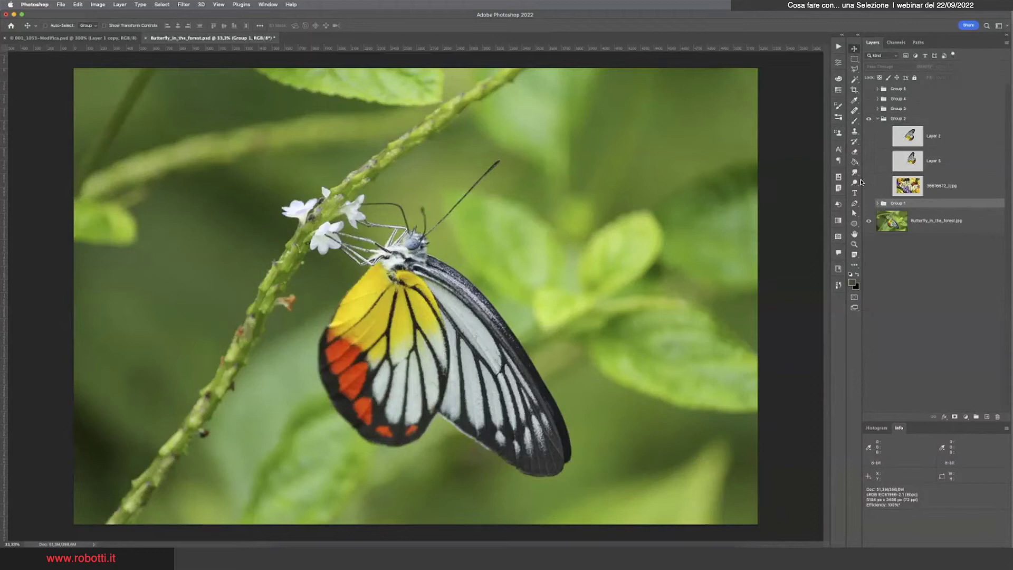
# Show Layer 2's open-winged butterfly, move it to the upper right, and collapse Group 2
pyautogui.click(868, 136)
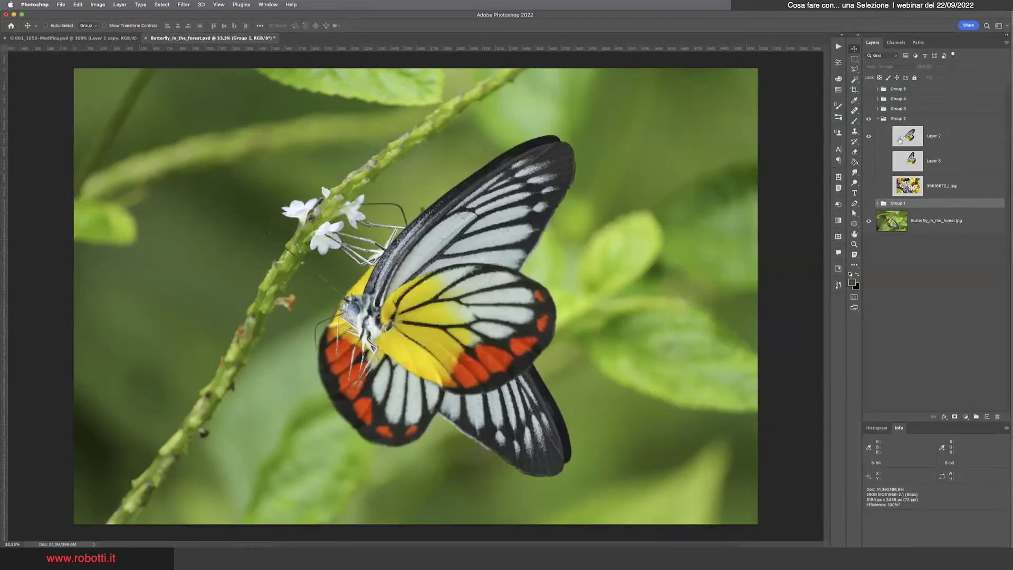
pyautogui.click(901, 140)
pyautogui.moveTo(481, 349)
pyautogui.mouseDown()
pyautogui.moveTo(602, 290)
pyautogui.moveTo(668, 280)
pyautogui.mouseUp()
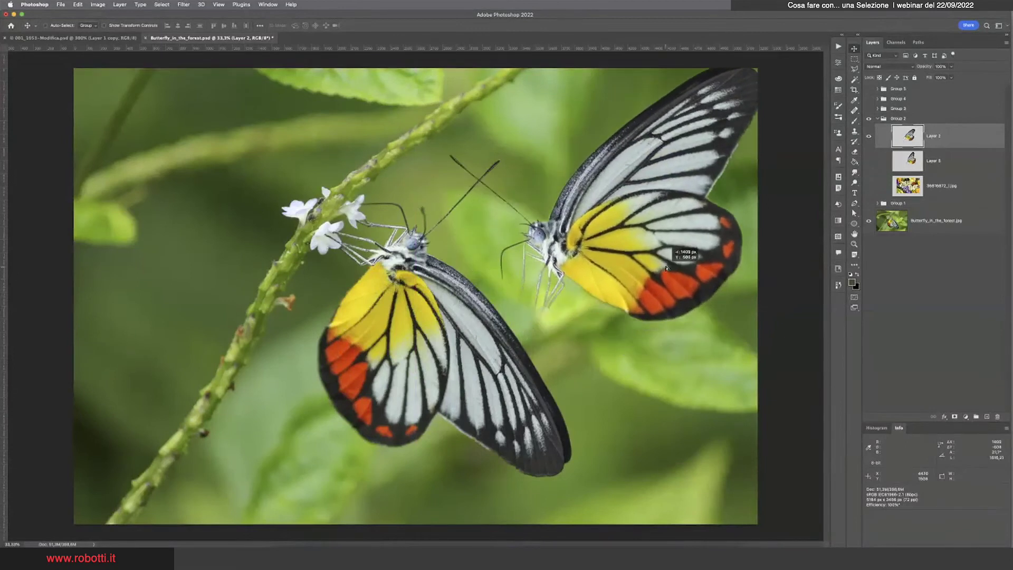
pyautogui.moveTo(619, 243)
pyautogui.mouseDown()
pyautogui.moveTo(581, 209)
pyautogui.moveTo(578, 217)
pyautogui.mouseUp()
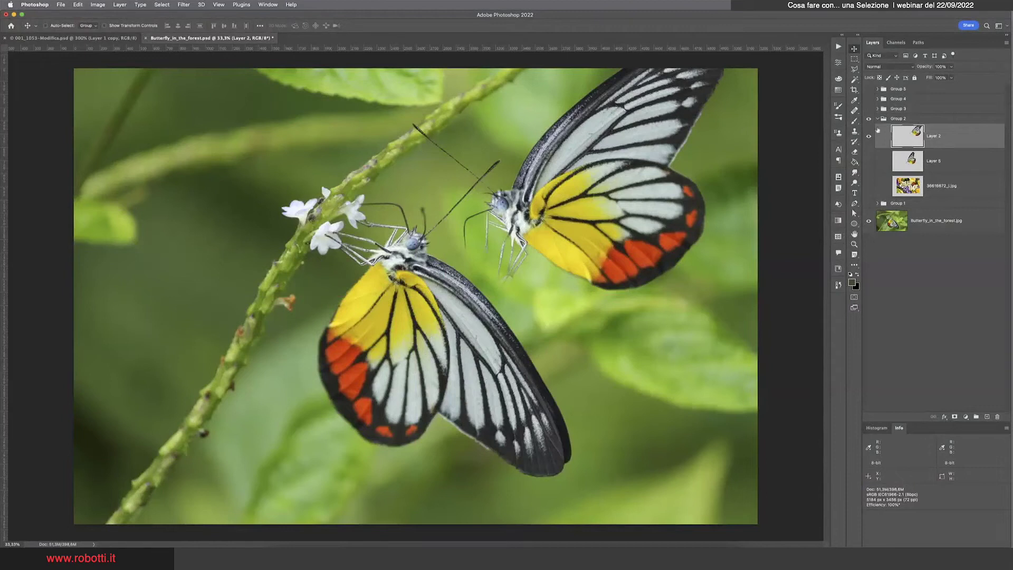
pyautogui.click(879, 118)
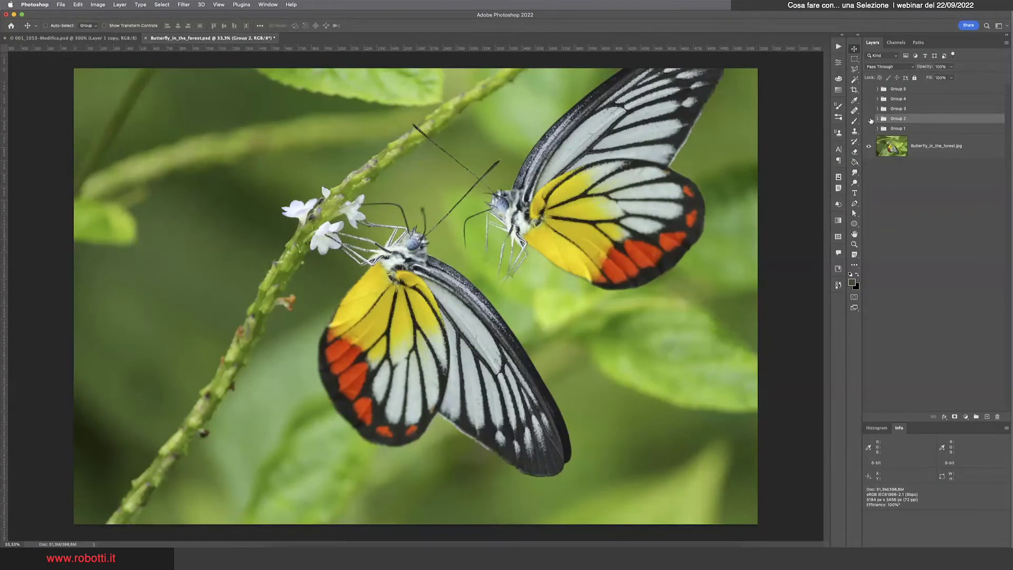
# Hide Group 2's copy, show and expand Group 4, and toggle Layer 4's small butterfly to compare
pyautogui.click(870, 118)
pyautogui.click(869, 110)
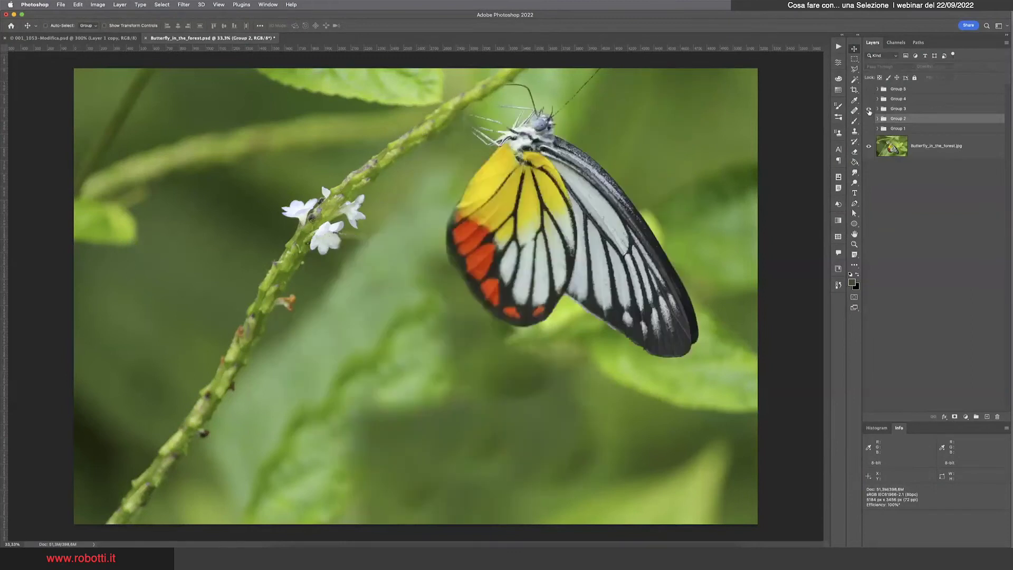
pyautogui.click(869, 111)
pyautogui.click(869, 99)
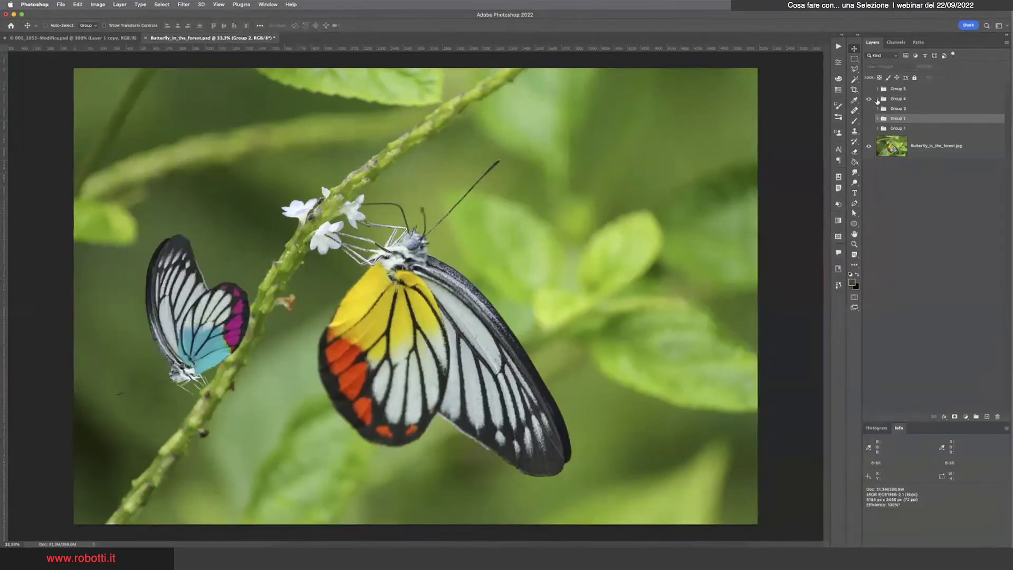
pyautogui.click(877, 100)
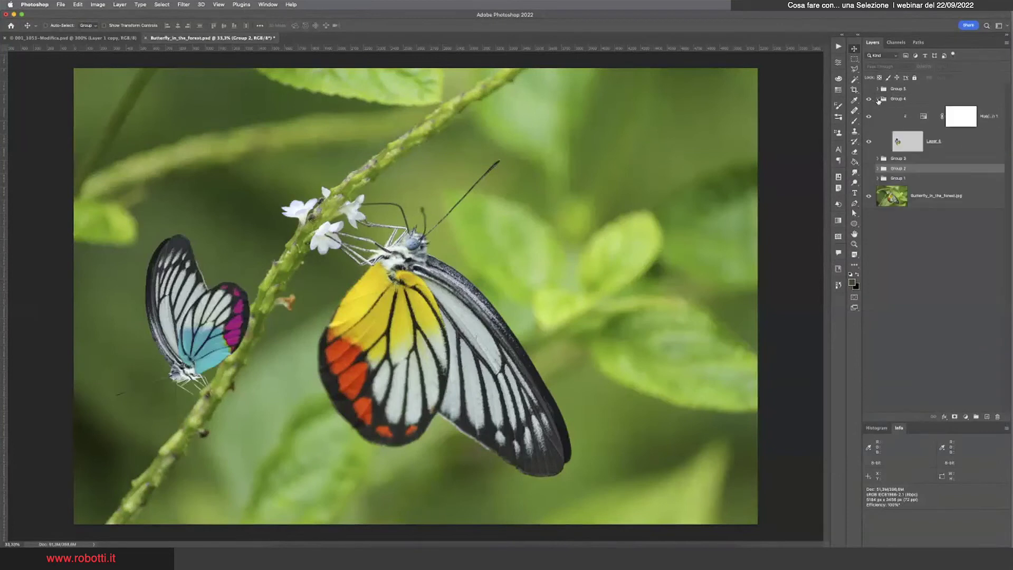
pyautogui.click(869, 142)
pyautogui.click(868, 141)
pyautogui.click(868, 141)
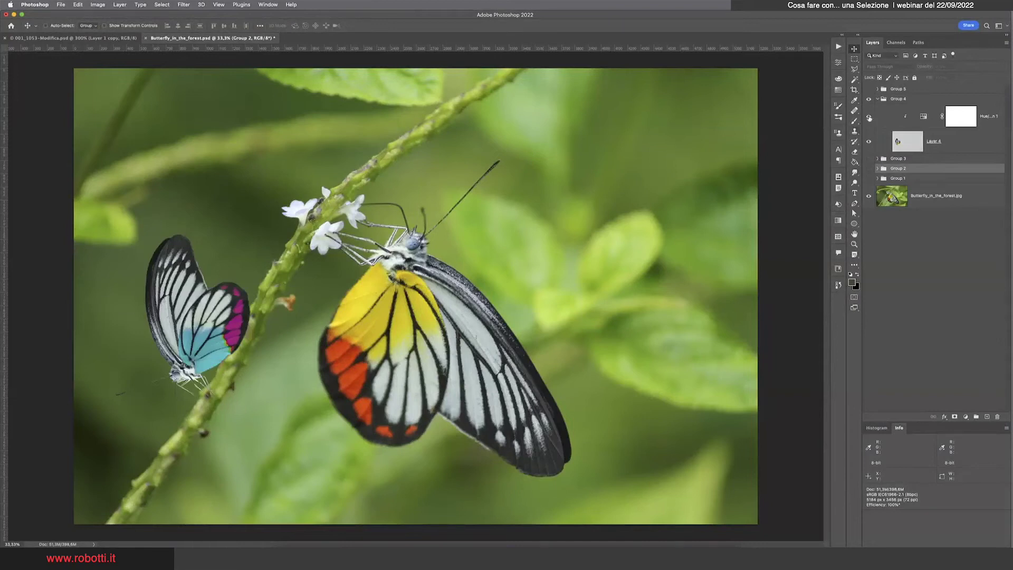
# Inspect the Hue/Saturation layer's Yellows and Reds settings for the small butterfly
pyautogui.click(869, 116)
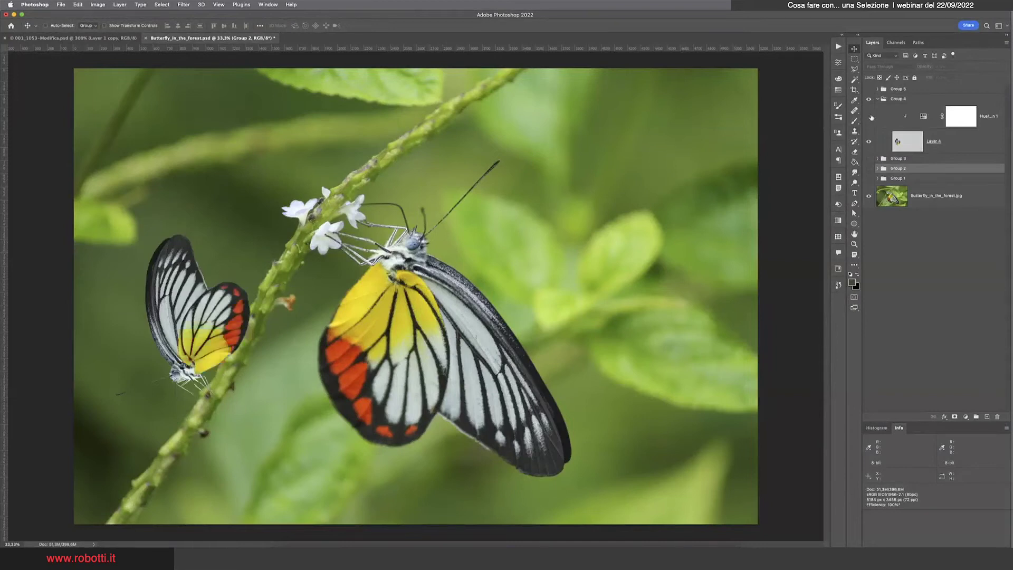
pyautogui.click(868, 116)
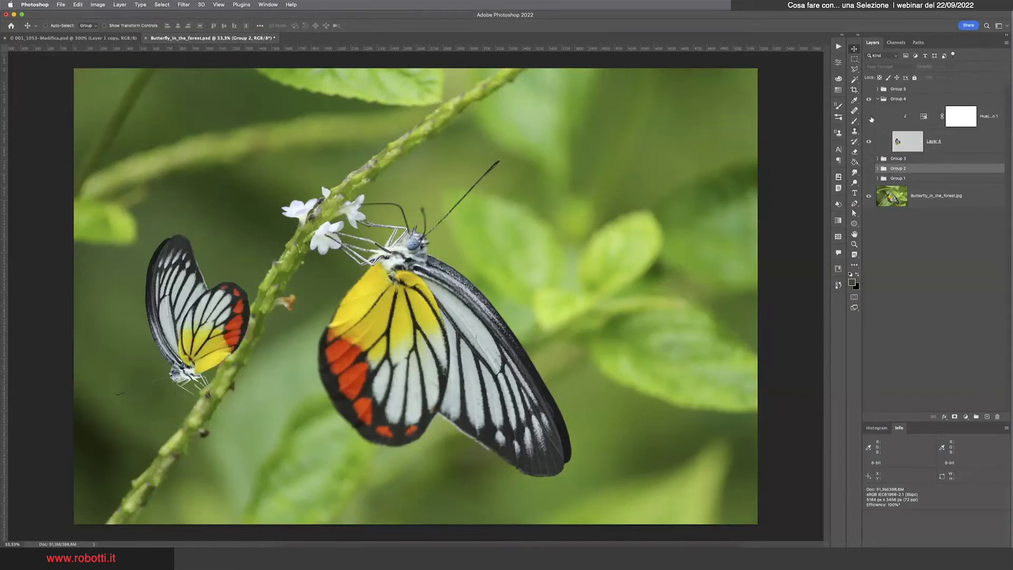
pyautogui.doubleClick(923, 117)
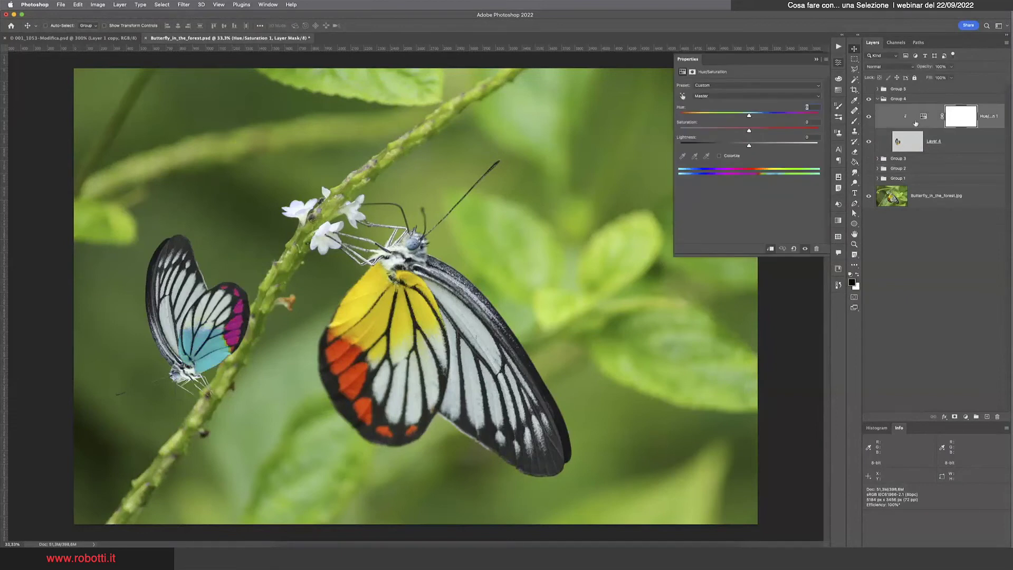
pyautogui.click(708, 97)
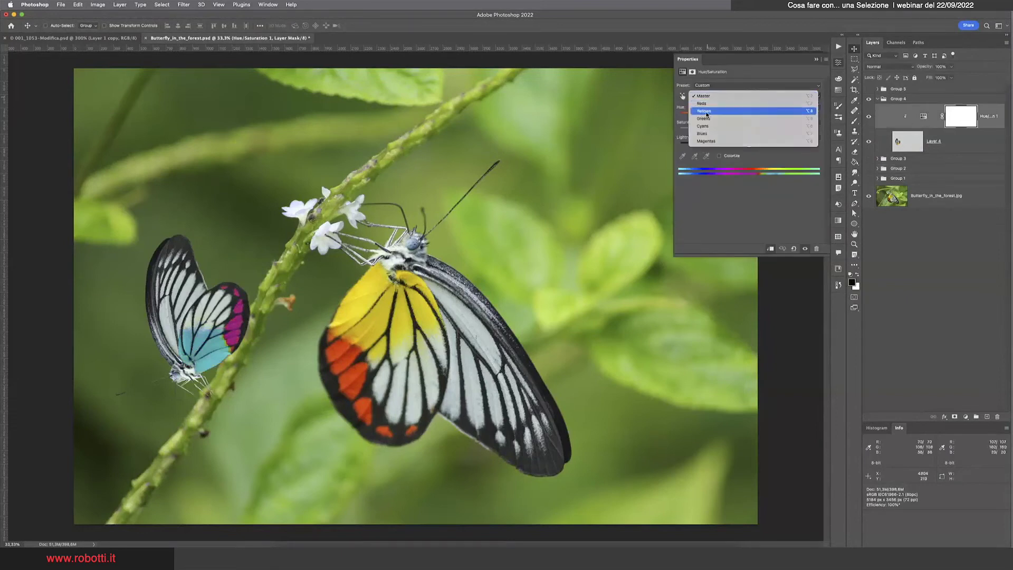
pyautogui.click(706, 112)
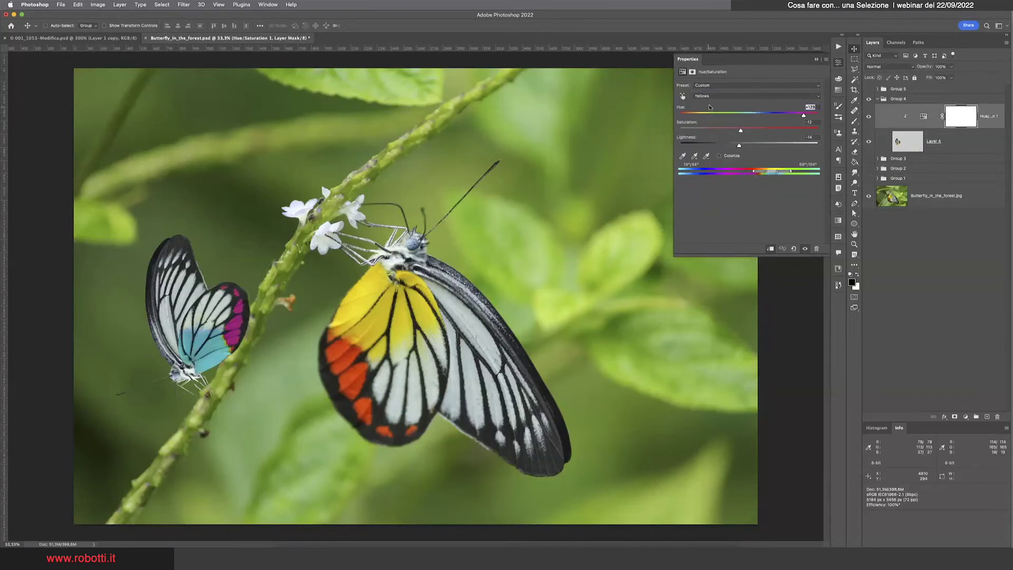
pyautogui.click(710, 97)
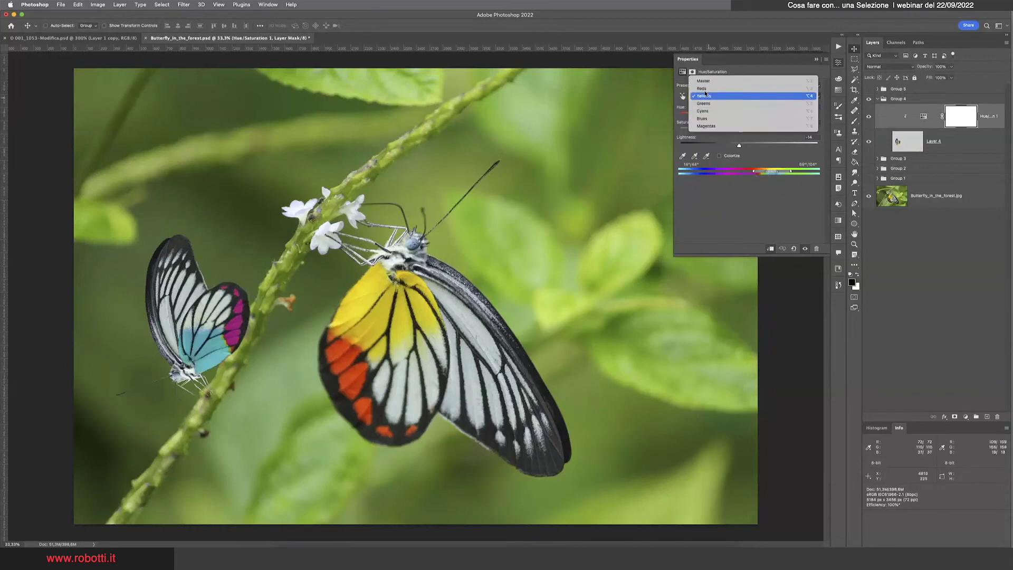
pyautogui.click(704, 88)
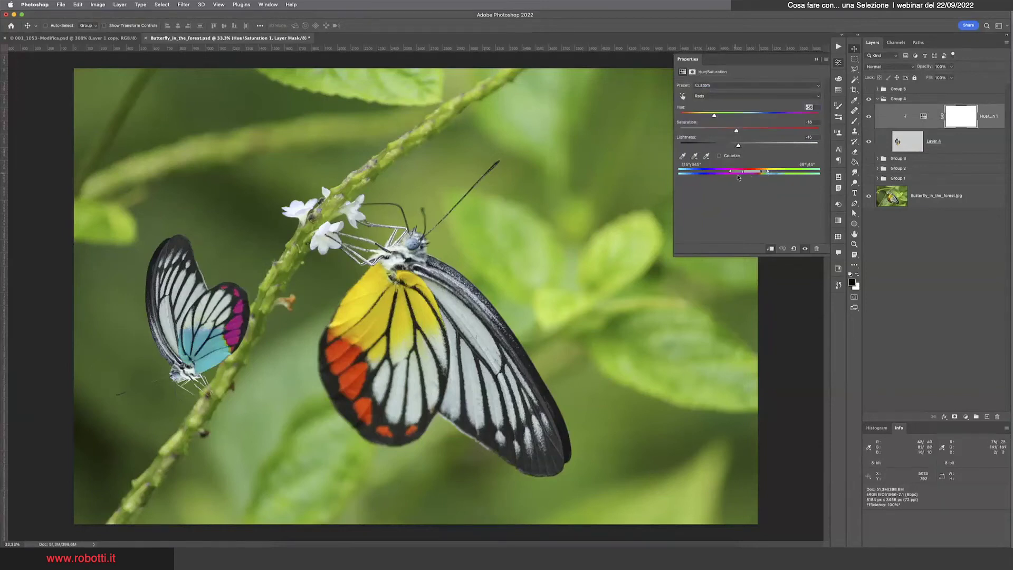
# Close Properties and switch off the Hue/Saturation recolouring, restoring yellow and red wings
pyautogui.click(839, 63)
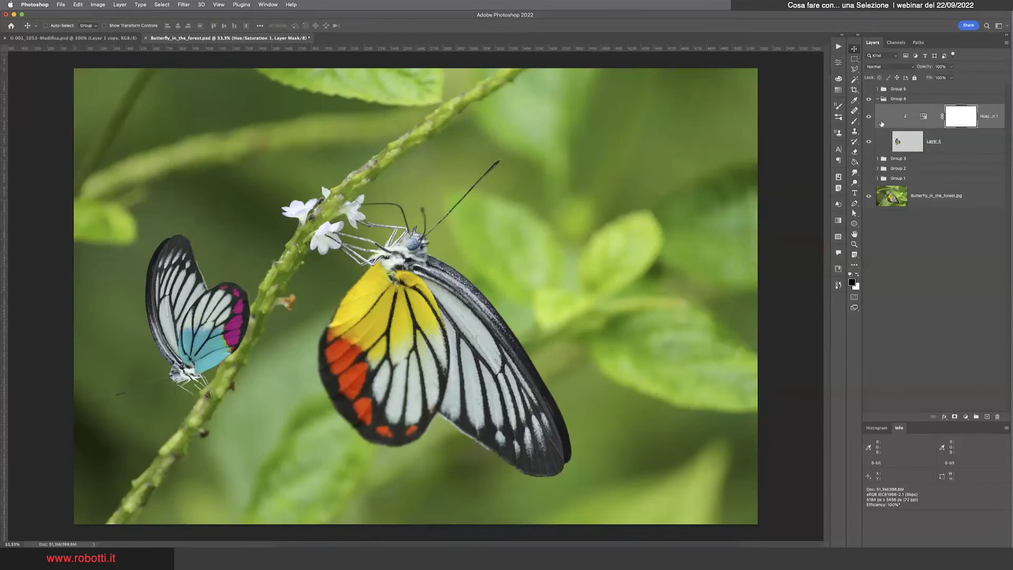
pyautogui.click(869, 116)
pyautogui.click(868, 117)
pyautogui.click(868, 116)
pyautogui.click(869, 117)
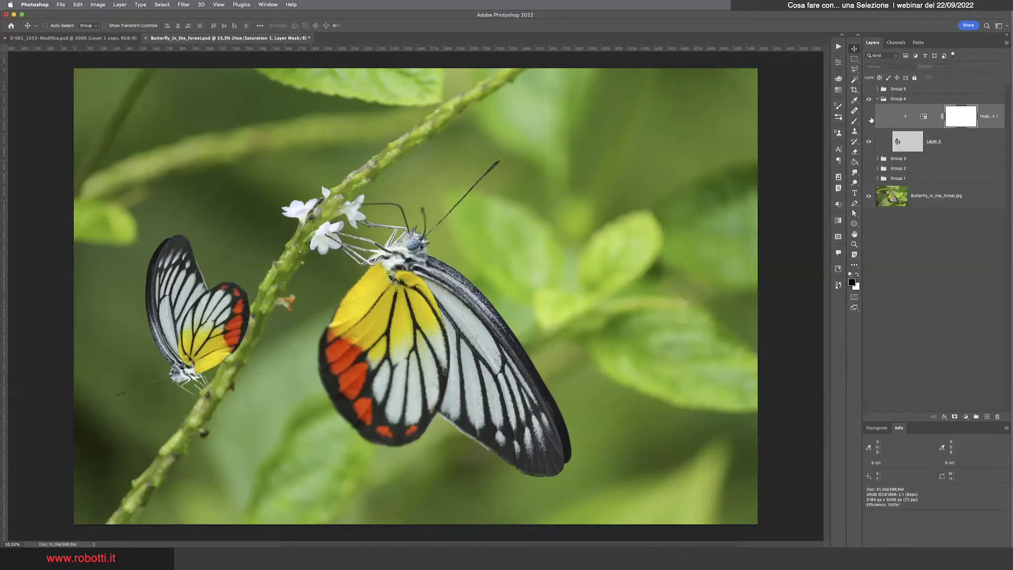
# Hide the small butterfly and briefly preview, then collapse, Group 3
pyautogui.click(868, 142)
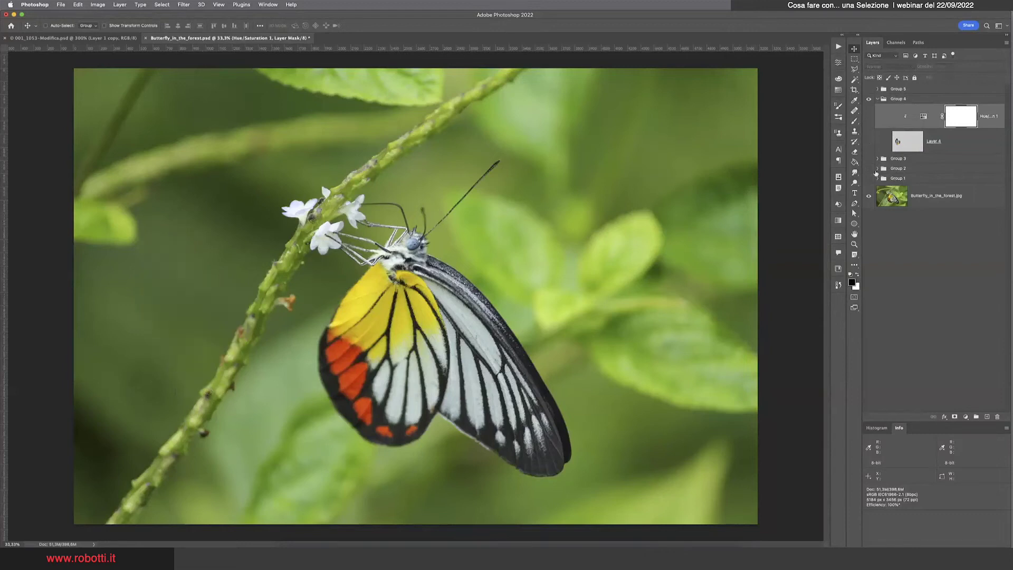
pyautogui.click(877, 159)
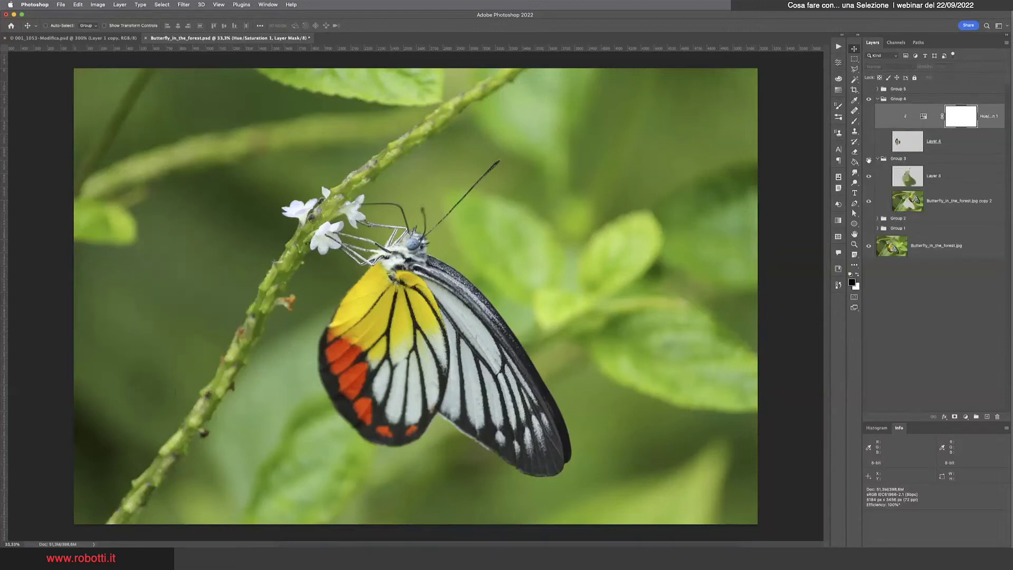
pyautogui.click(869, 160)
pyautogui.click(868, 160)
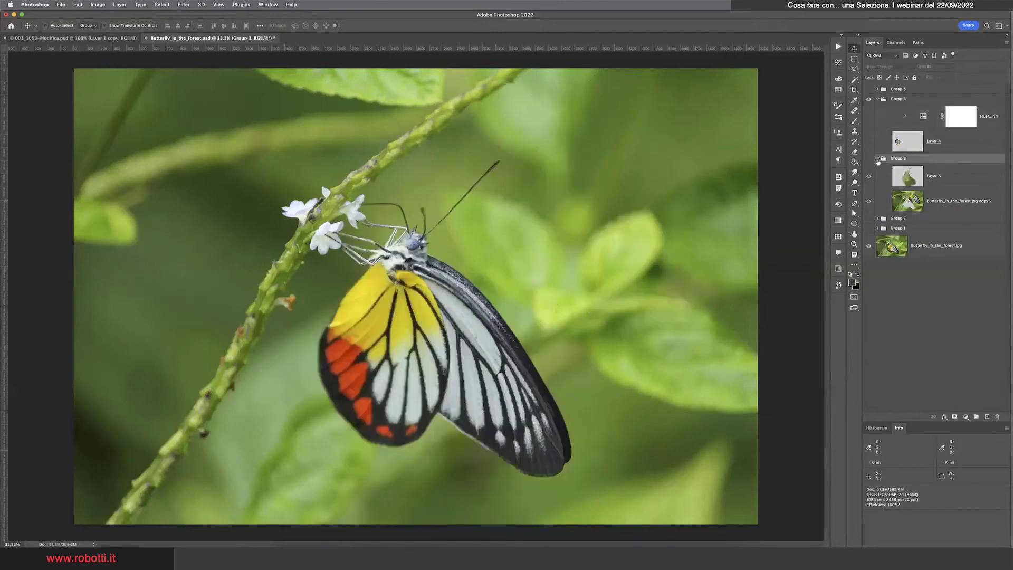
pyautogui.click(877, 158)
# Show Group 2's Layer 2 butterfly and move it down-left onto the main butterfly
pyautogui.click(877, 168)
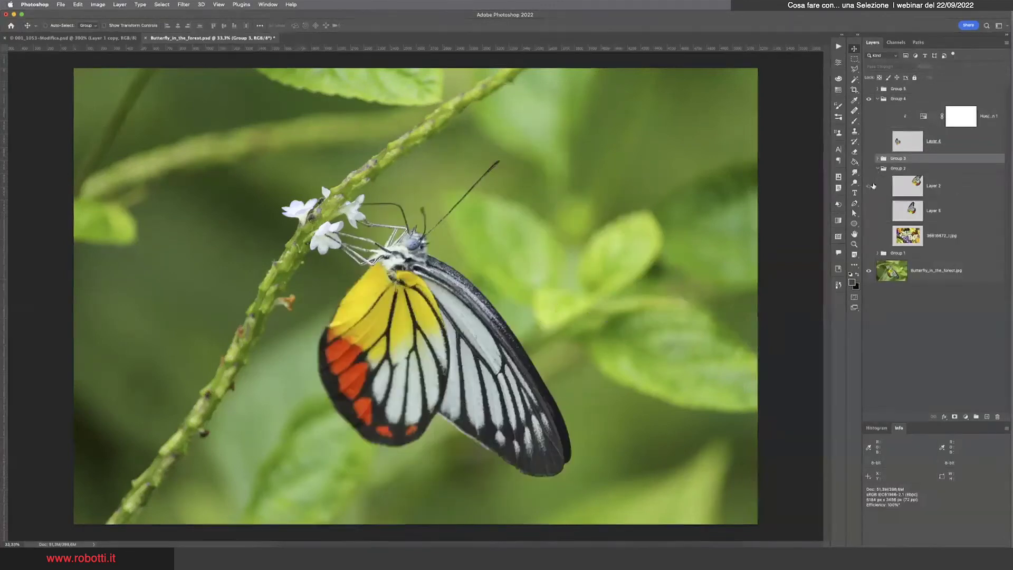
pyautogui.click(869, 168)
pyautogui.click(915, 188)
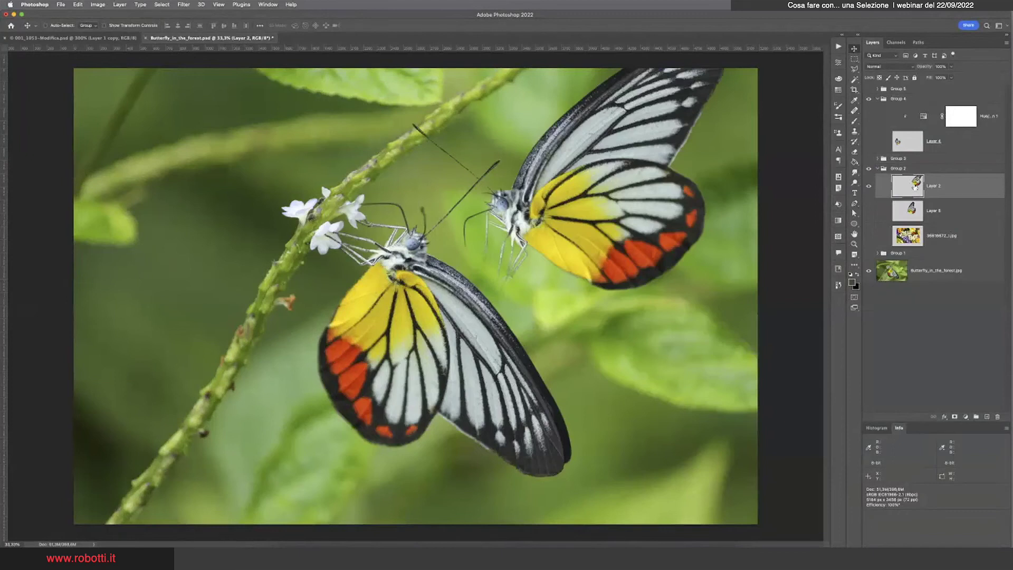
pyautogui.moveTo(630, 141); pyautogui.dragTo(588, 213)
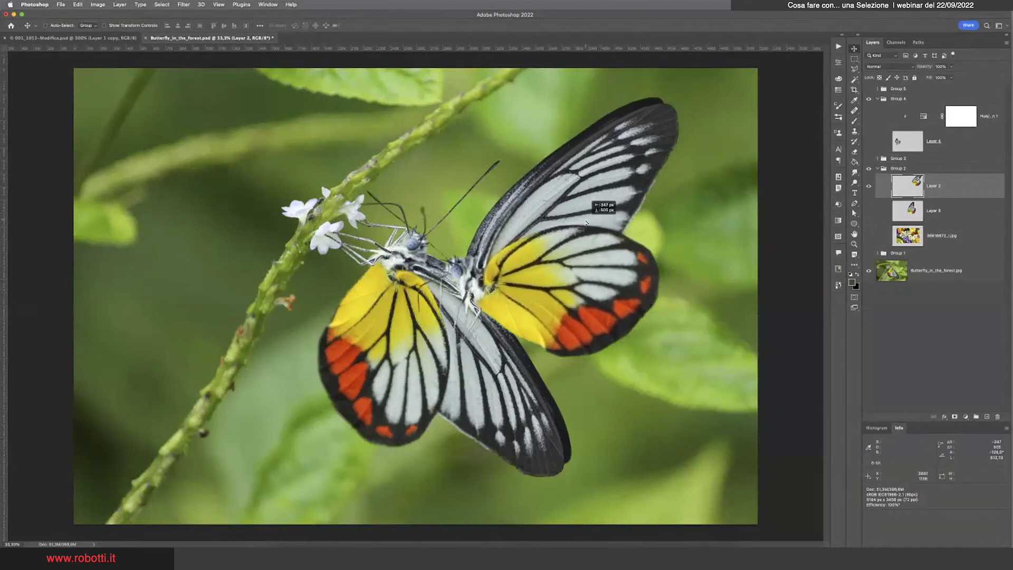
pyautogui.click(79, 5)
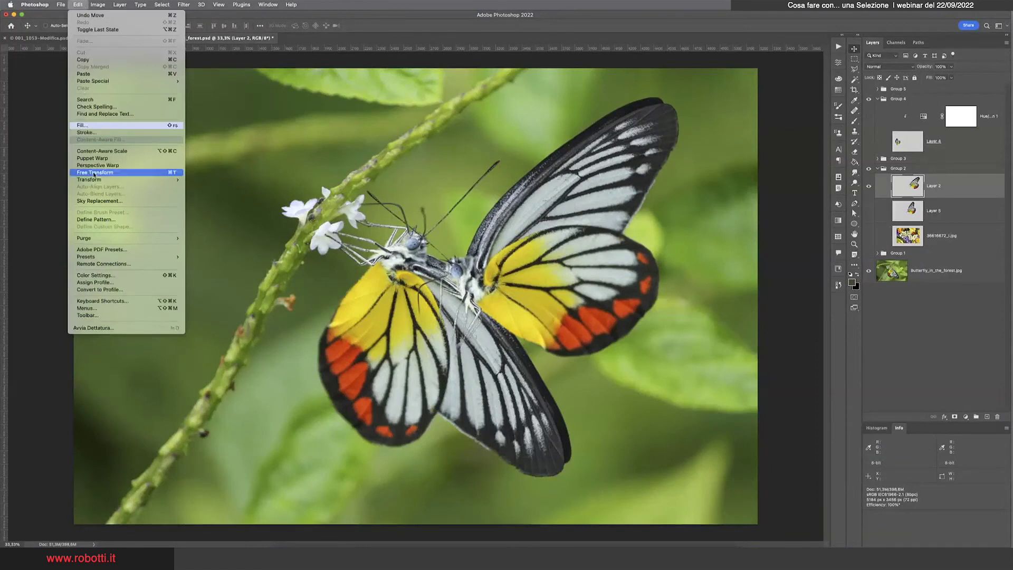
# Free-transform Layer 2's butterfly to about 28.5%, rotate it, and place it left of the stem
pyautogui.click(95, 174)
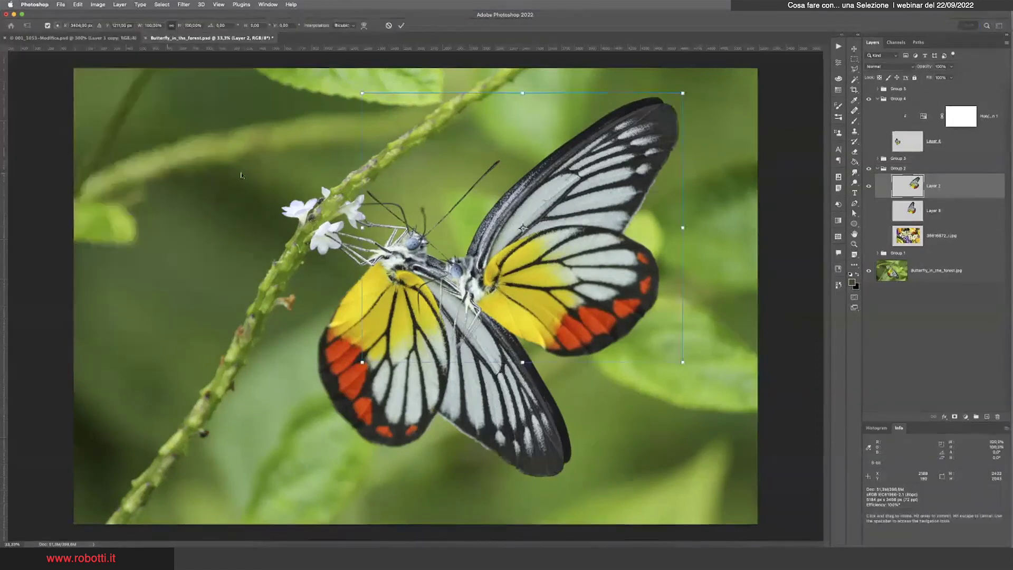
pyautogui.moveTo(682, 94); pyautogui.dragTo(454, 285)
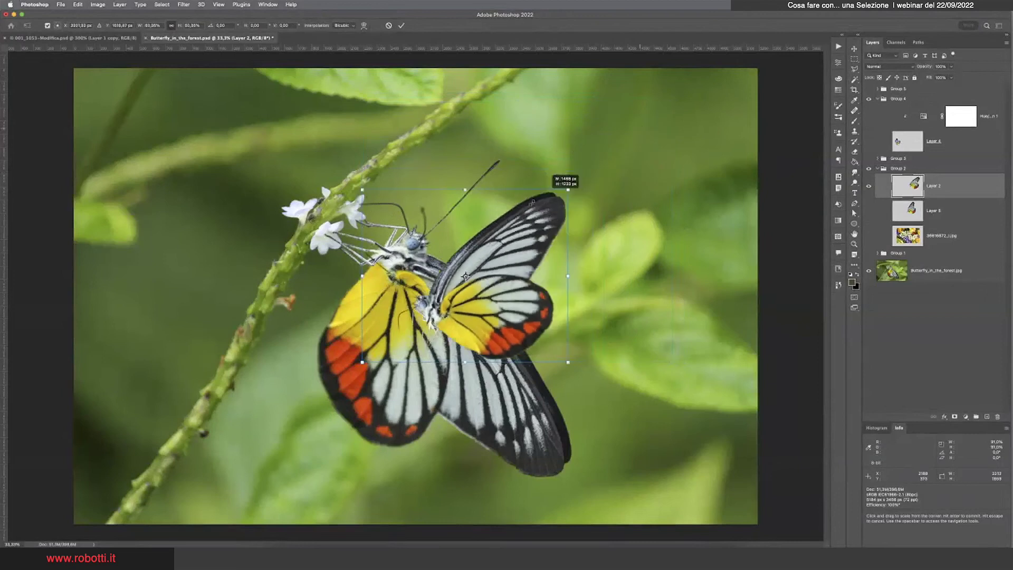
pyautogui.moveTo(434, 357)
pyautogui.mouseDown()
pyautogui.moveTo(221, 300)
pyautogui.moveTo(235, 240)
pyautogui.moveTo(219, 354)
pyautogui.mouseUp()
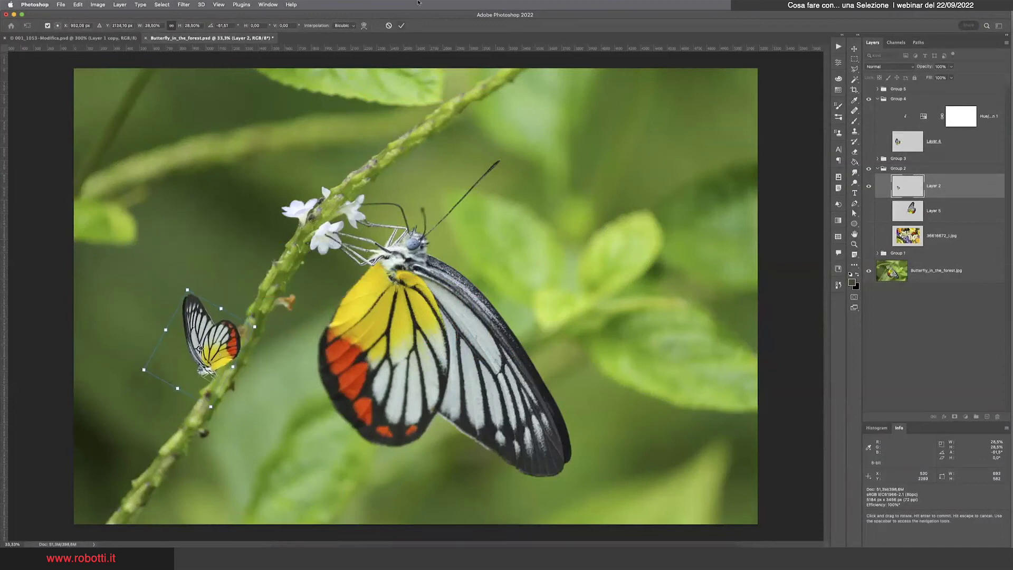
pyautogui.click(401, 26)
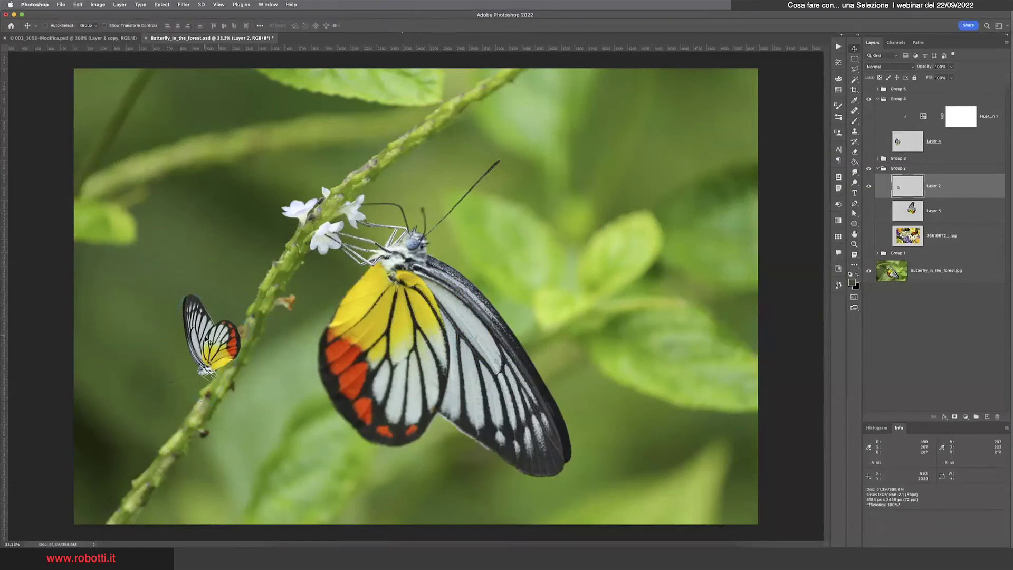
# Warp the small left butterfly so its wings stretch wider and taller, and commit
pyautogui.click(80, 6)
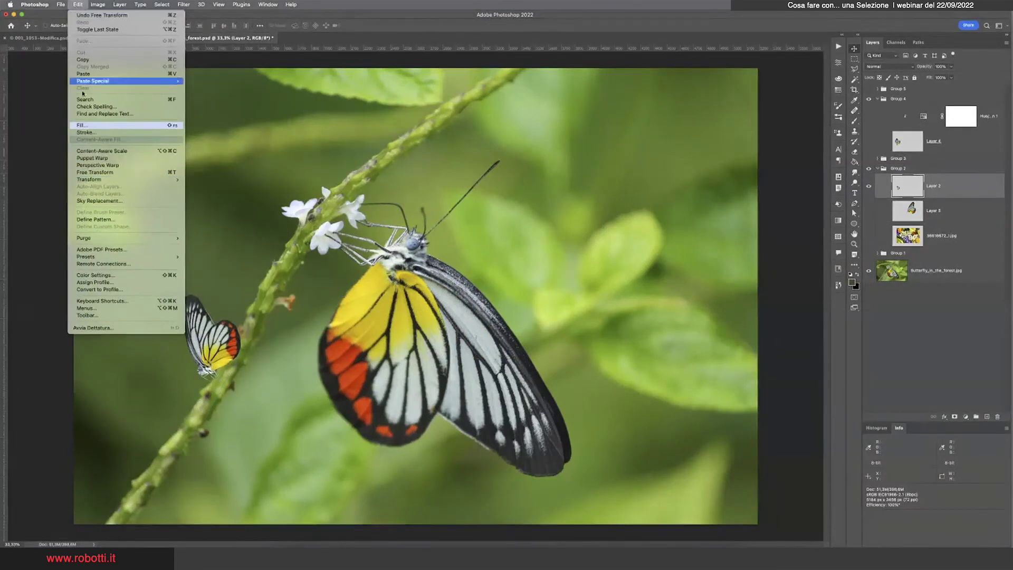
pyautogui.click(210, 232)
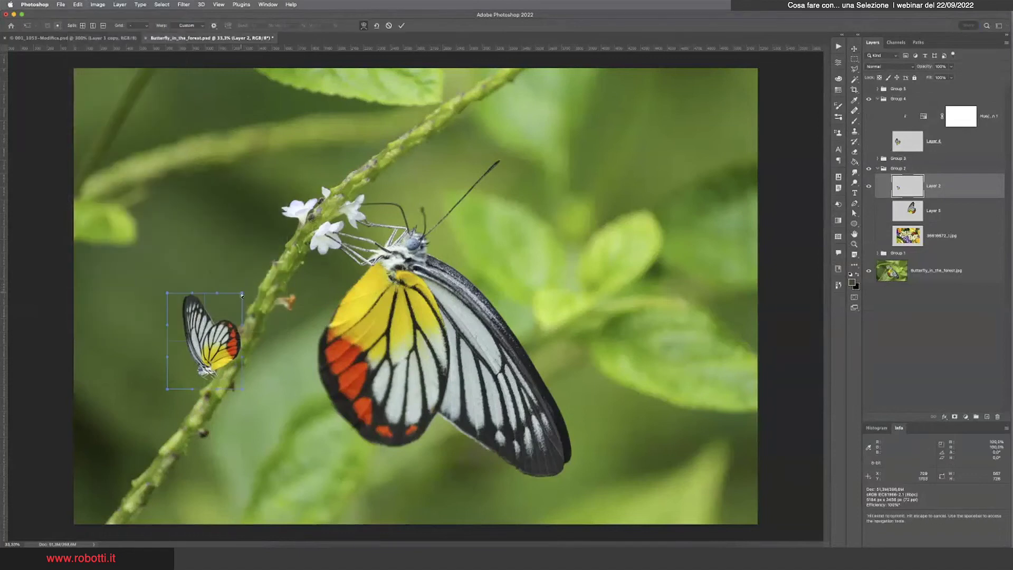
pyautogui.moveTo(221, 294); pyautogui.dragTo(235, 283)
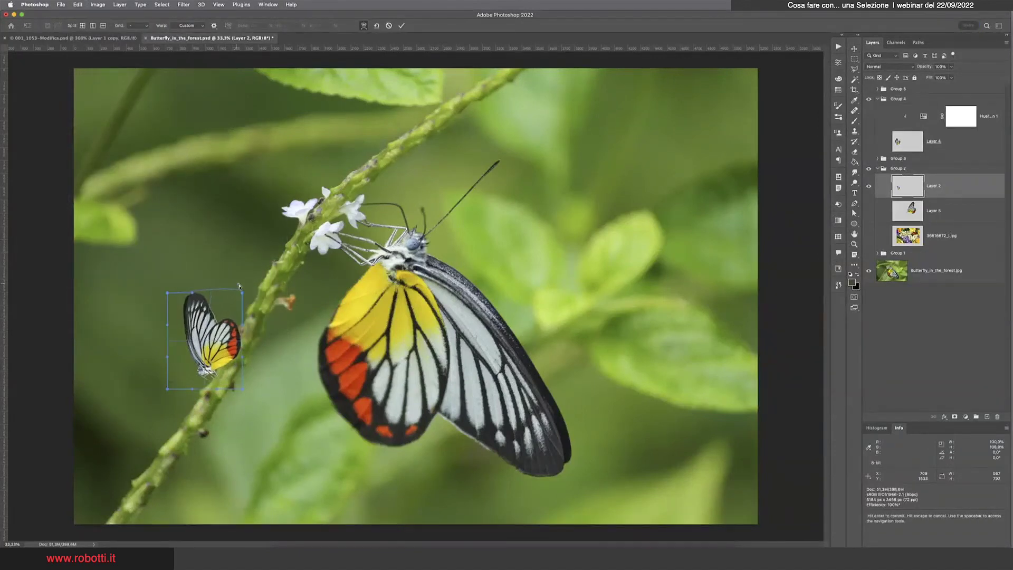
pyautogui.moveTo(167, 357)
pyautogui.mouseDown()
pyautogui.moveTo(158, 353)
pyautogui.moveTo(158, 326)
pyautogui.mouseUp()
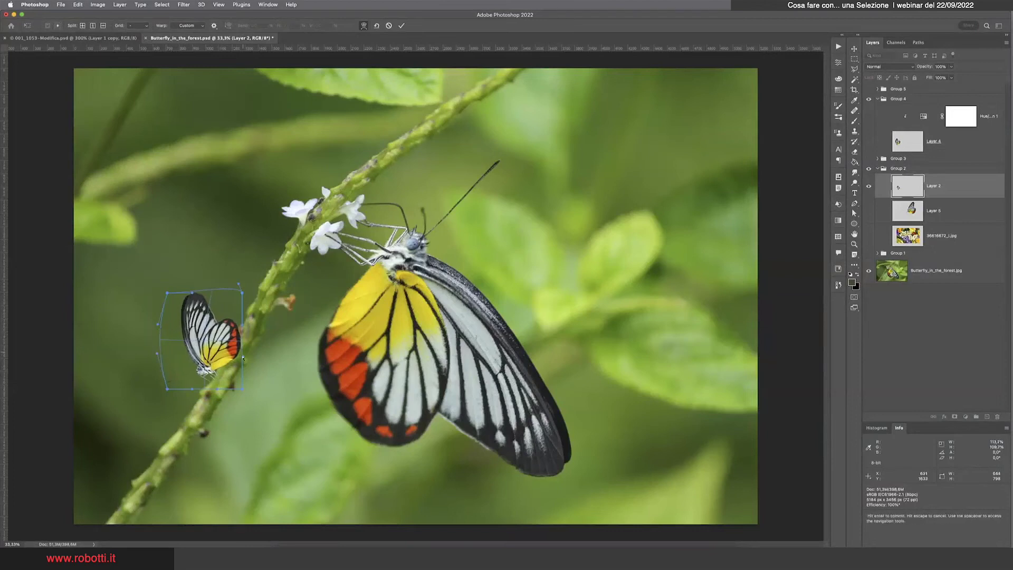
pyautogui.moveTo(237, 346)
pyautogui.mouseDown()
pyautogui.moveTo(257, 358)
pyautogui.moveTo(240, 296)
pyautogui.mouseUp()
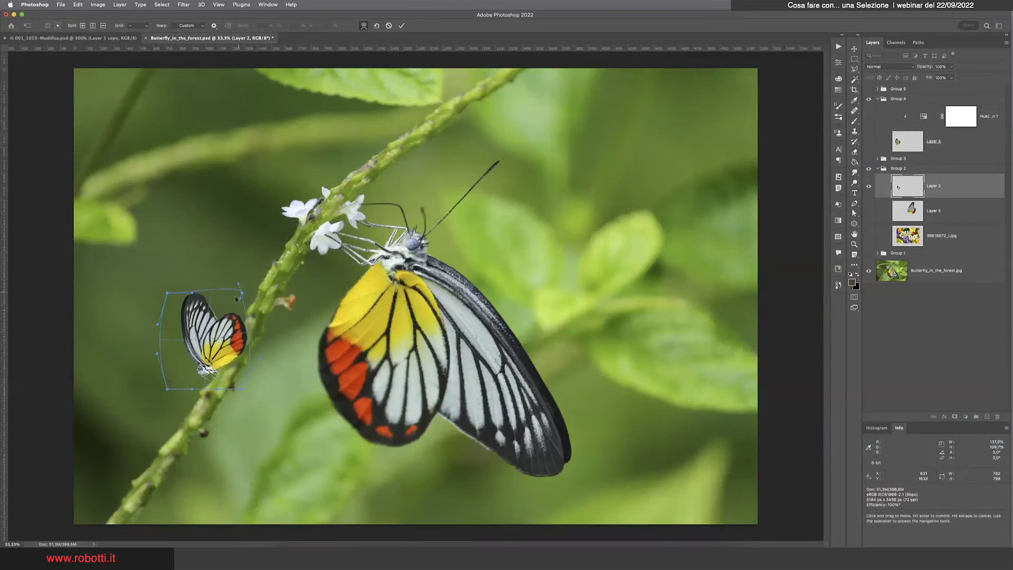
pyautogui.moveTo(193, 292); pyautogui.dragTo(191, 276)
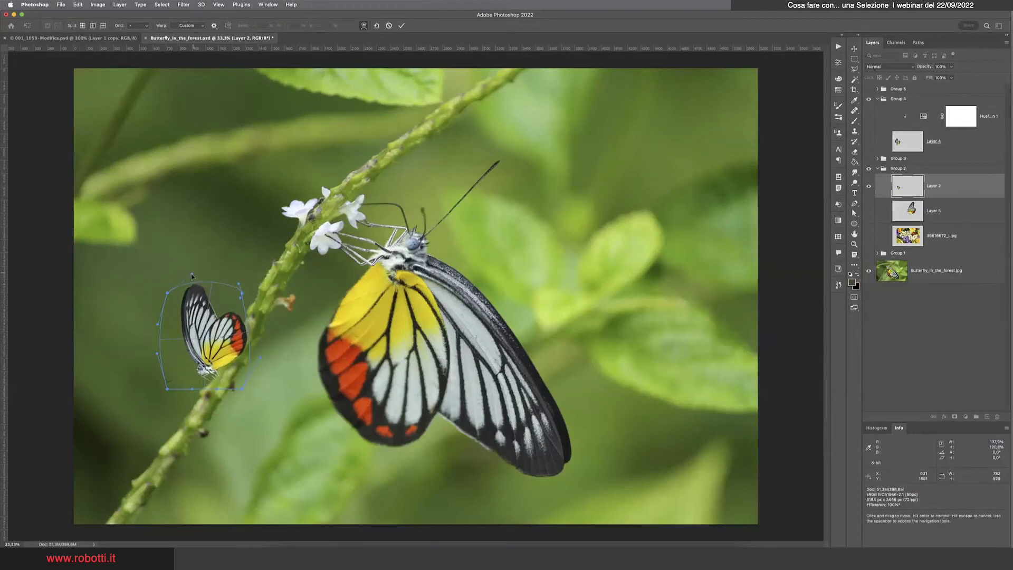
pyautogui.moveTo(204, 370); pyautogui.dragTo(192, 404)
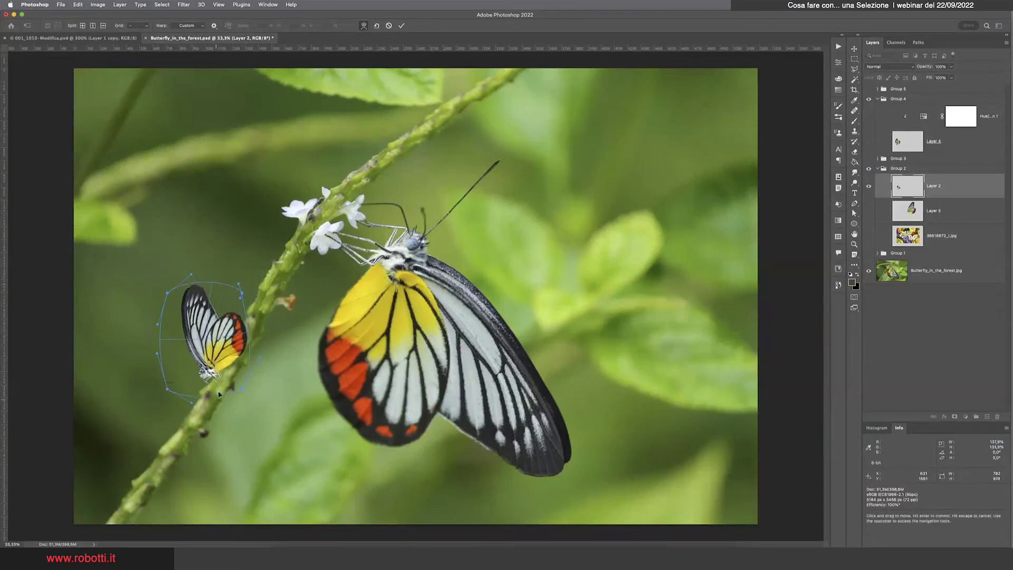
pyautogui.click(402, 26)
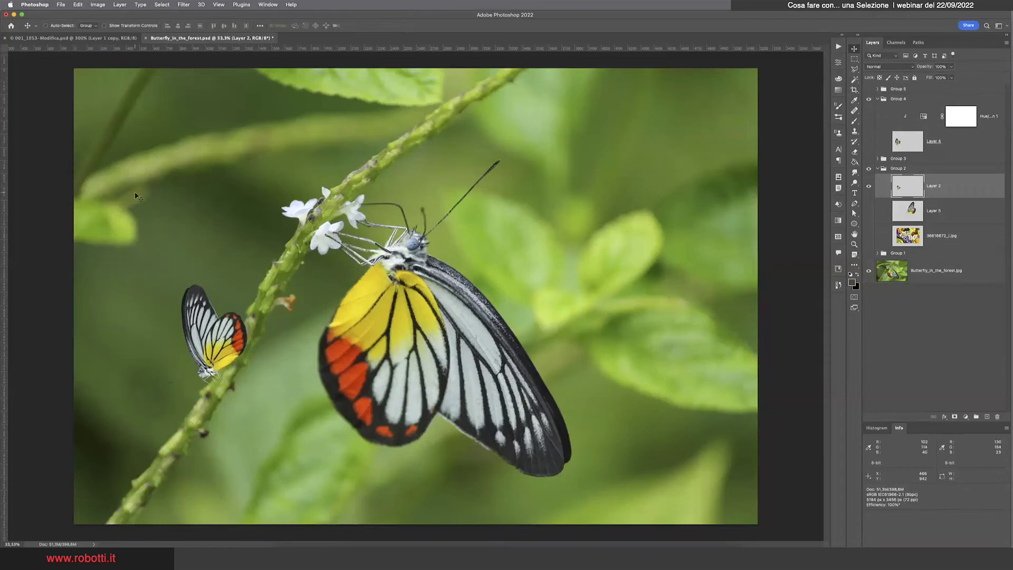
# Add a Hue/Saturation layer and shift the sampled Yellows hue to +21
pyautogui.click(965, 416)
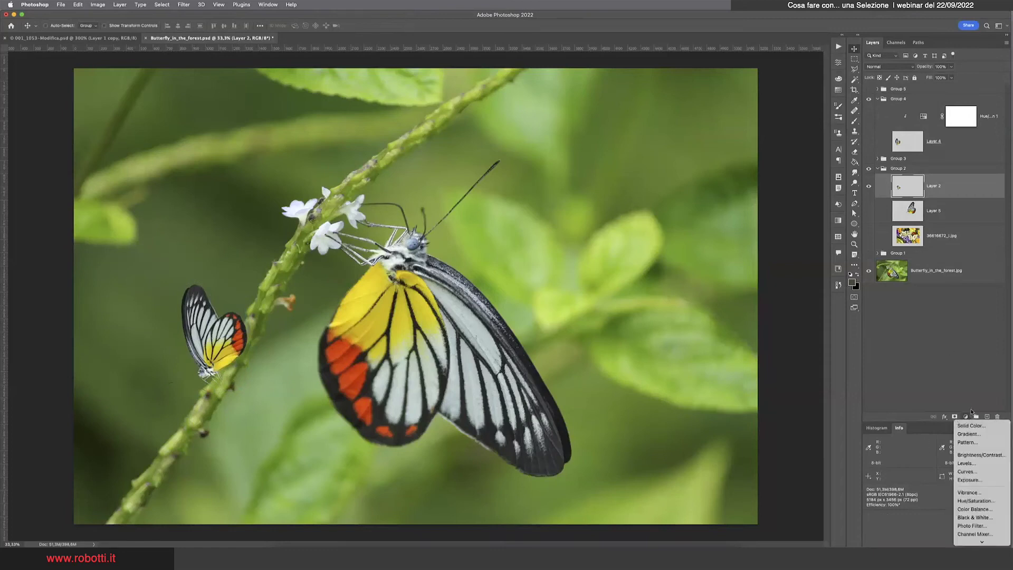
pyautogui.click(965, 409)
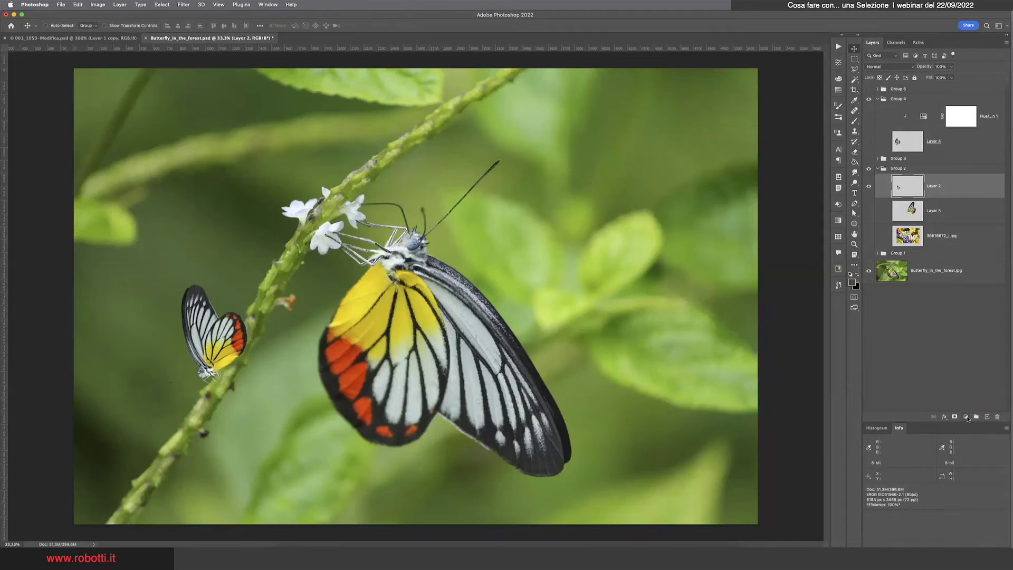
pyautogui.click(966, 417)
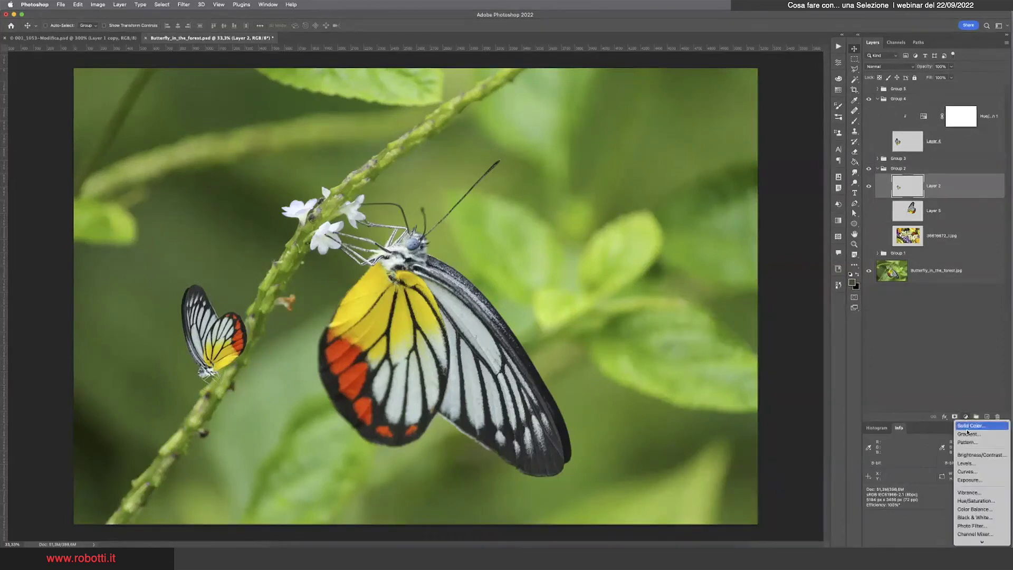
pyautogui.click(965, 502)
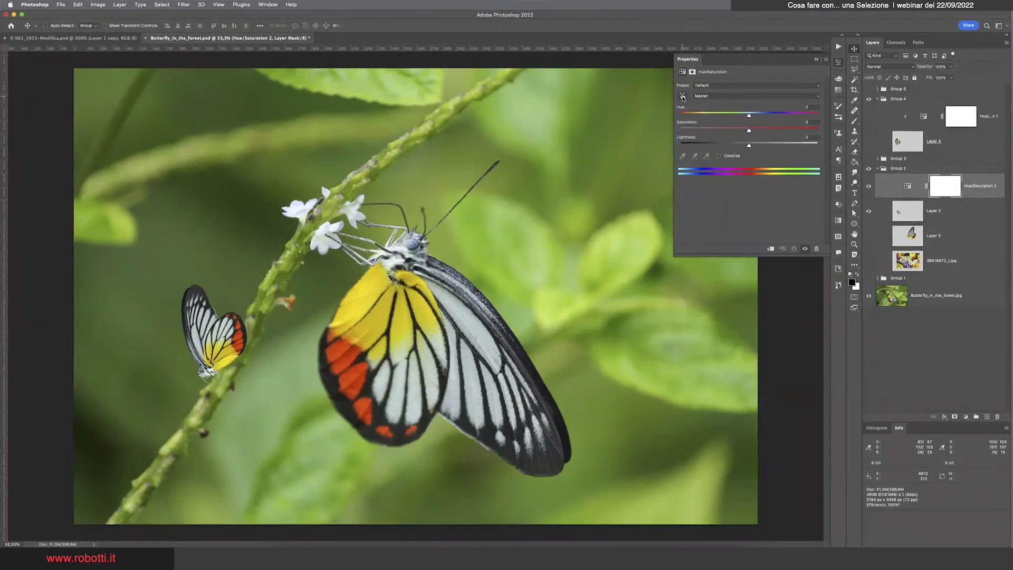
pyautogui.click(683, 97)
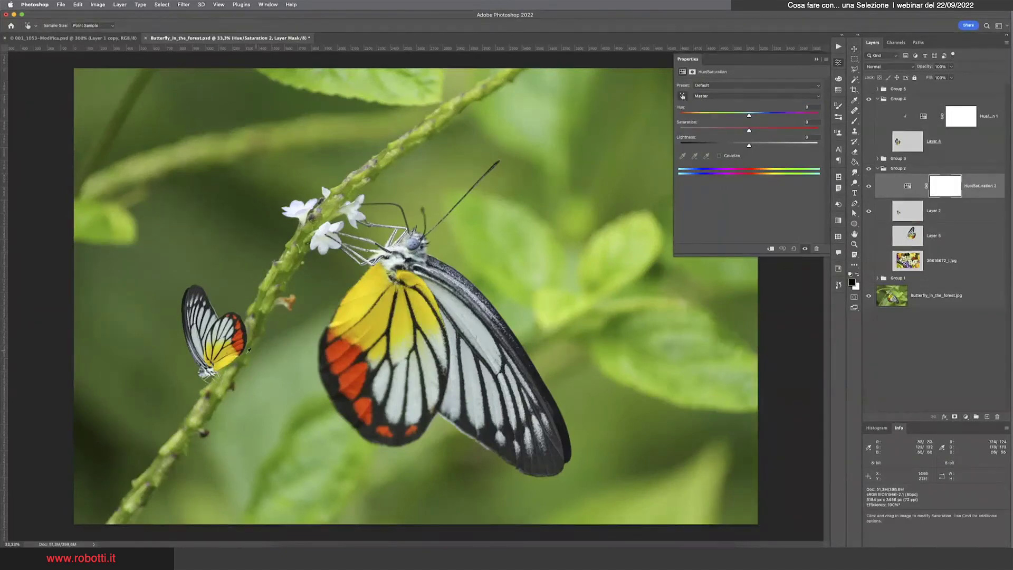
pyautogui.click(225, 355)
pyautogui.moveTo(752, 116); pyautogui.dragTo(764, 119)
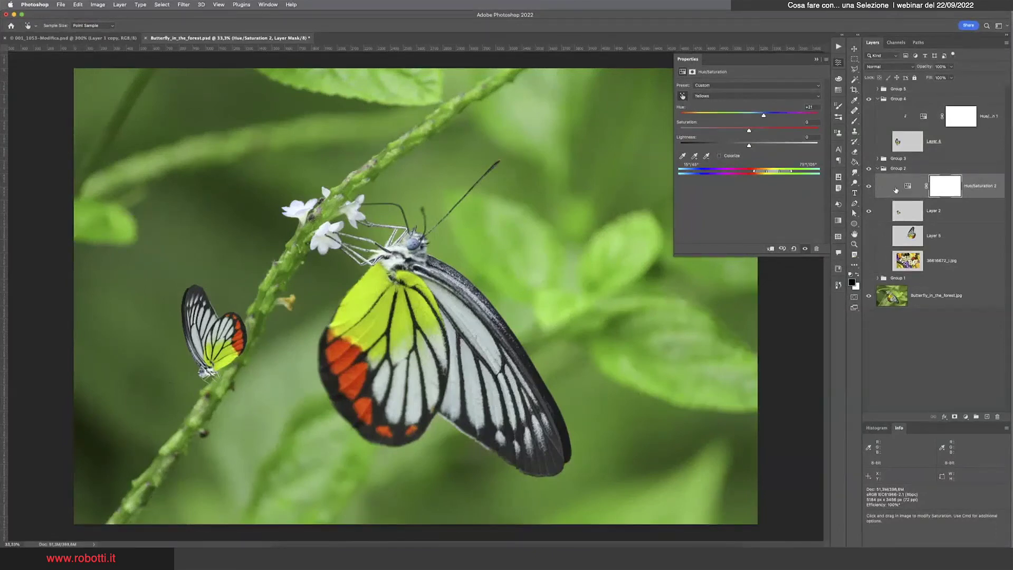
# Clip Hue/Saturation 2 to Layer 2 after comparing it clipped and unclipped
pyautogui.click(771, 248)
pyautogui.click(772, 252)
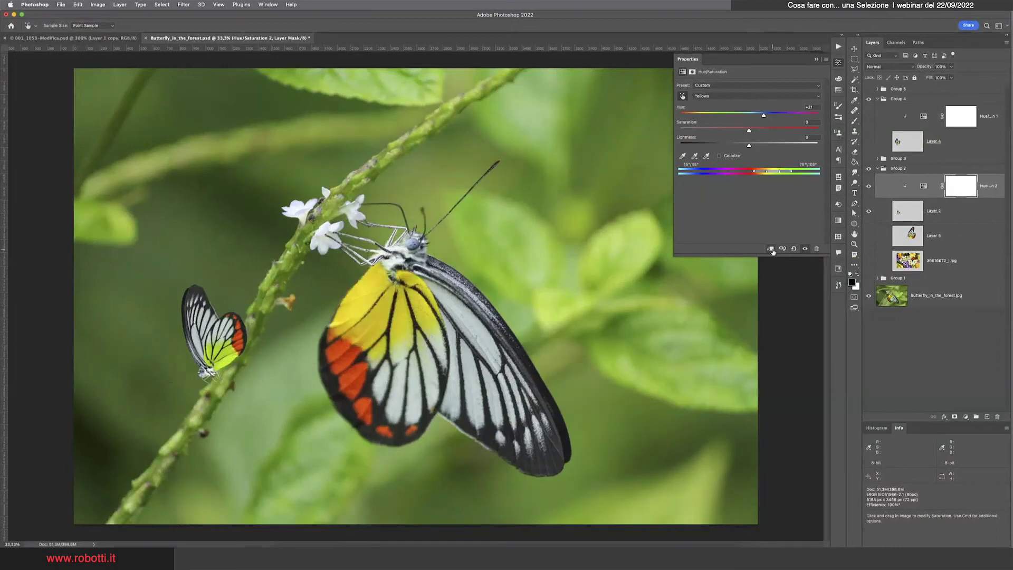
pyautogui.click(772, 251)
pyautogui.click(772, 252)
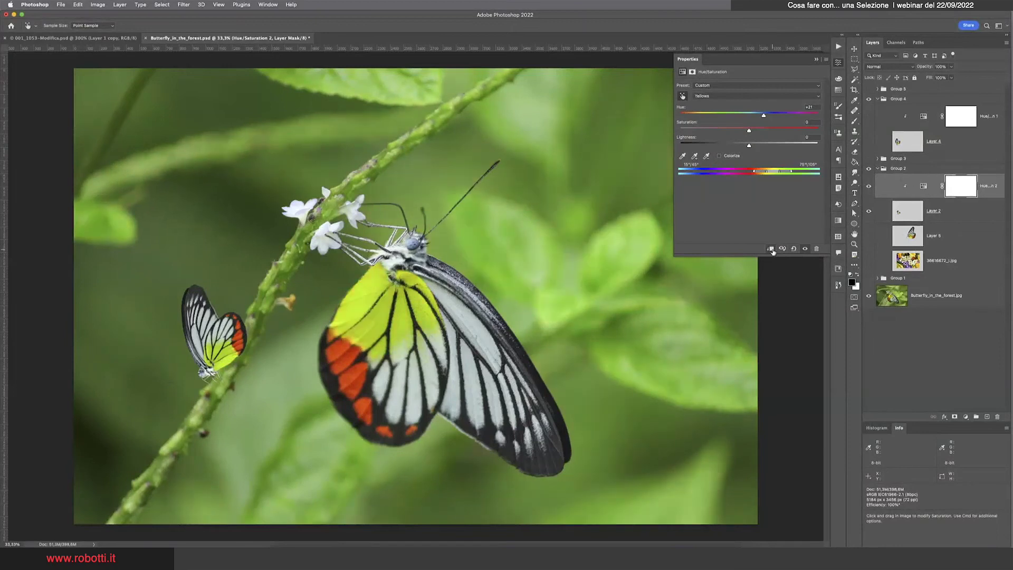
pyautogui.click(772, 251)
pyautogui.click(771, 251)
pyautogui.click(771, 252)
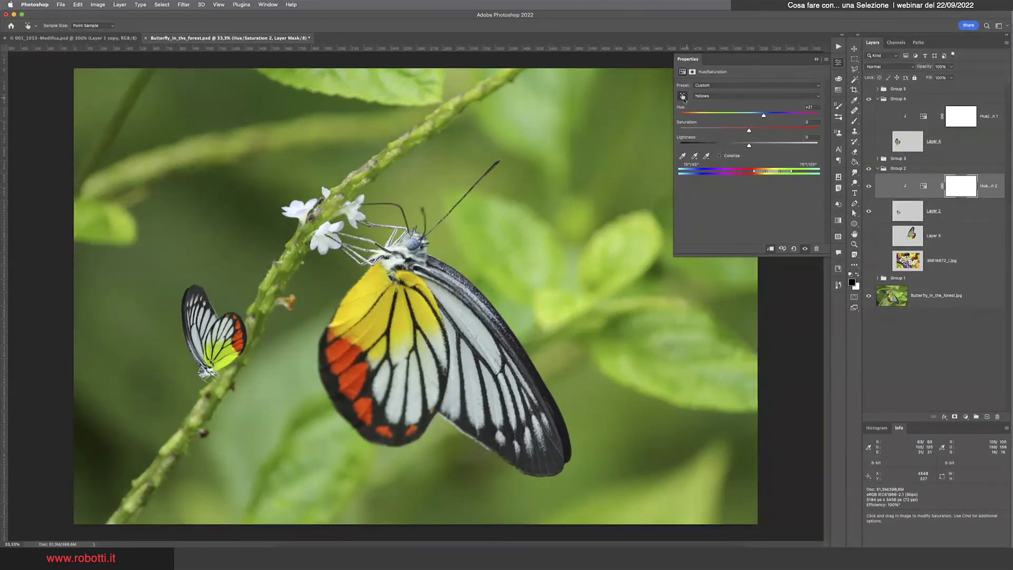
# Sample the Reds and push their hue to +152, turning the red patch cyan
pyautogui.click(240, 338)
pyautogui.moveTo(749, 117); pyautogui.dragTo(742, 117)
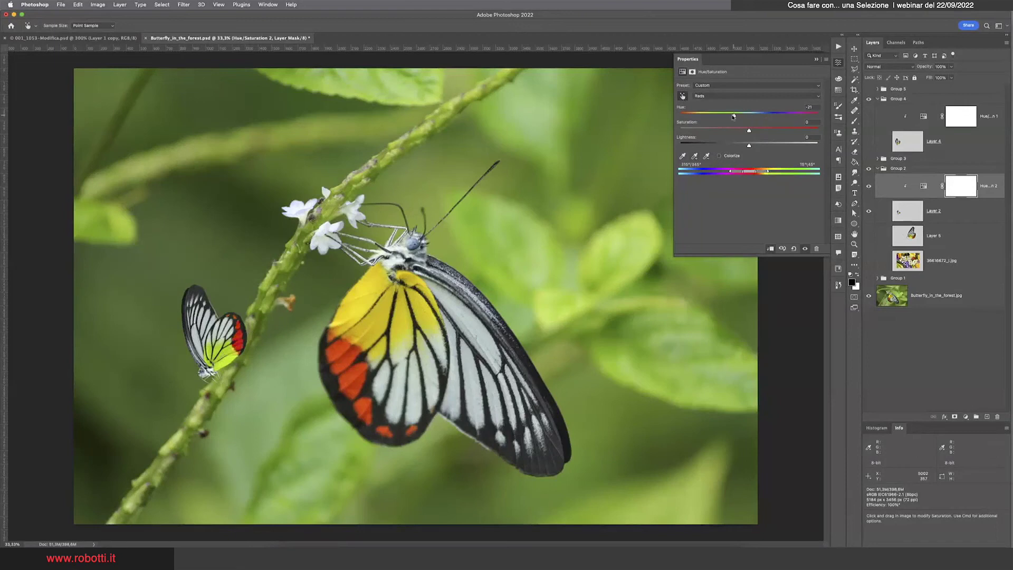
pyautogui.moveTo(742, 116); pyautogui.dragTo(815, 118)
pyautogui.press('v')
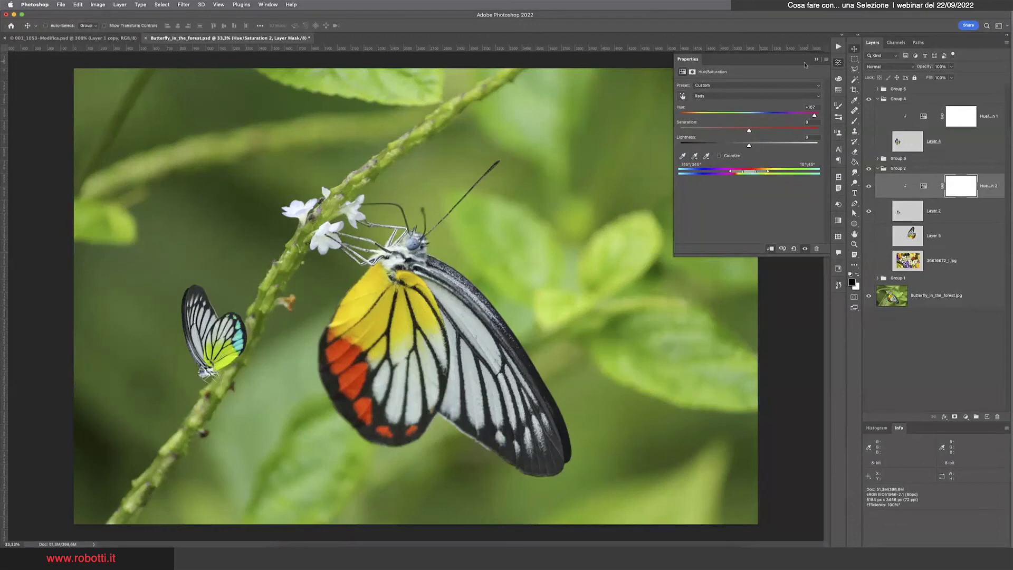
# Shift the Yellows hue further toward green and close Properties
pyautogui.click(735, 96)
pyautogui.click(735, 104)
pyautogui.moveTo(763, 115)
pyautogui.mouseDown()
pyautogui.moveTo(723, 116)
pyautogui.moveTo(789, 116)
pyautogui.mouseUp()
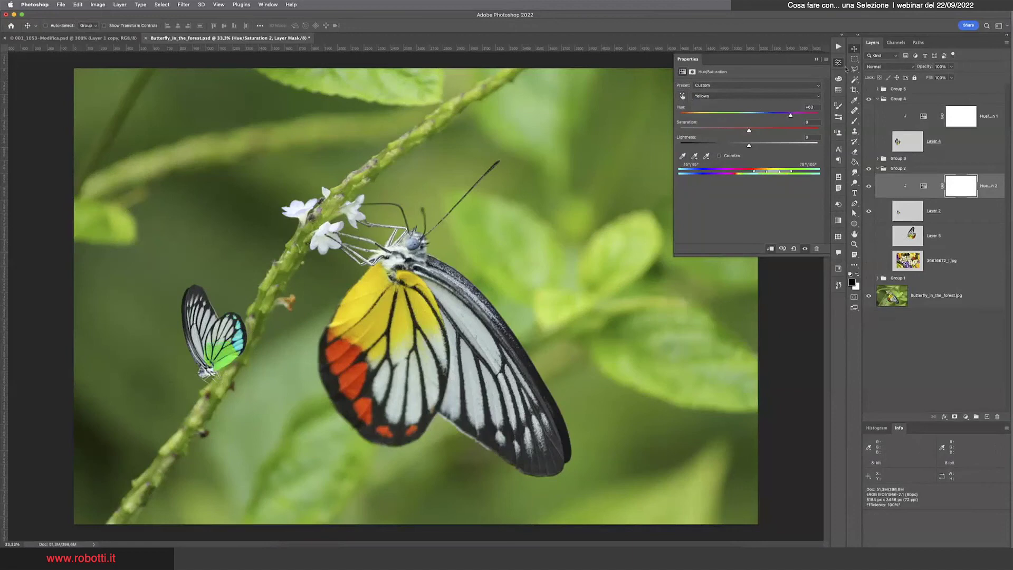
pyautogui.click(842, 65)
pyautogui.click(868, 185)
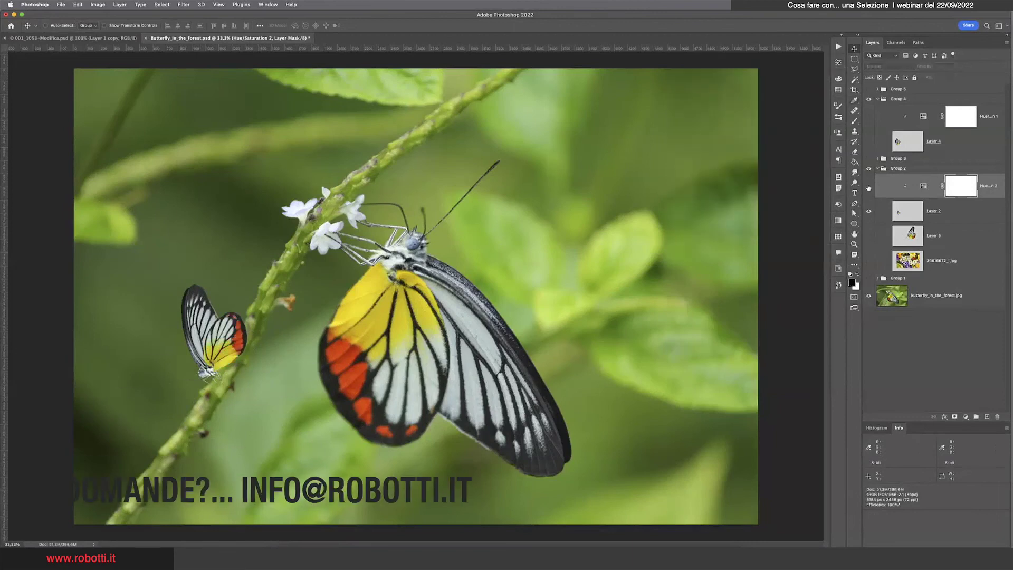
pyautogui.click(869, 185)
pyautogui.click(868, 187)
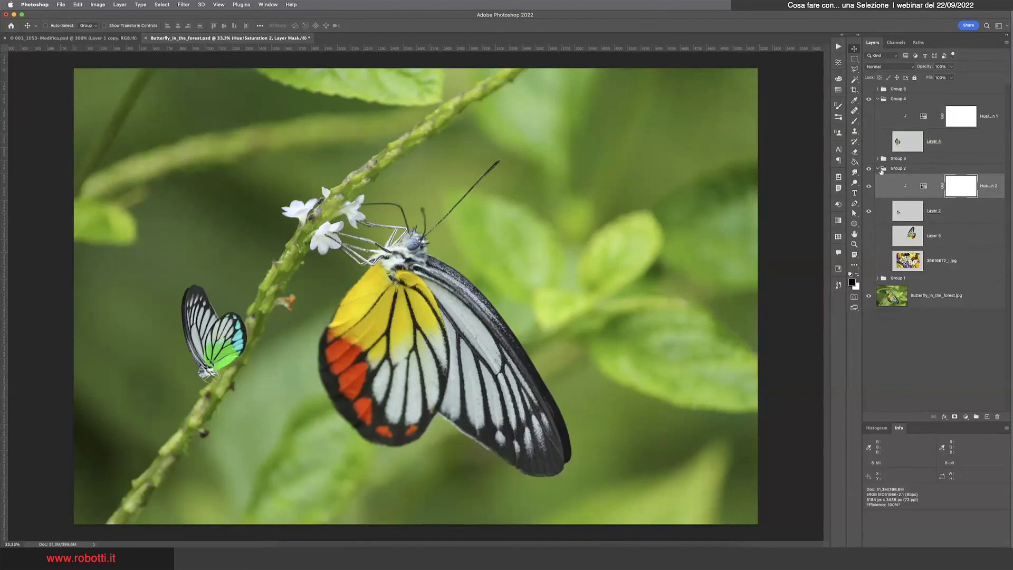
# Collapse Groups 2 and 4 and hide them, concealing the small recoloured butterfly
pyautogui.click(877, 168)
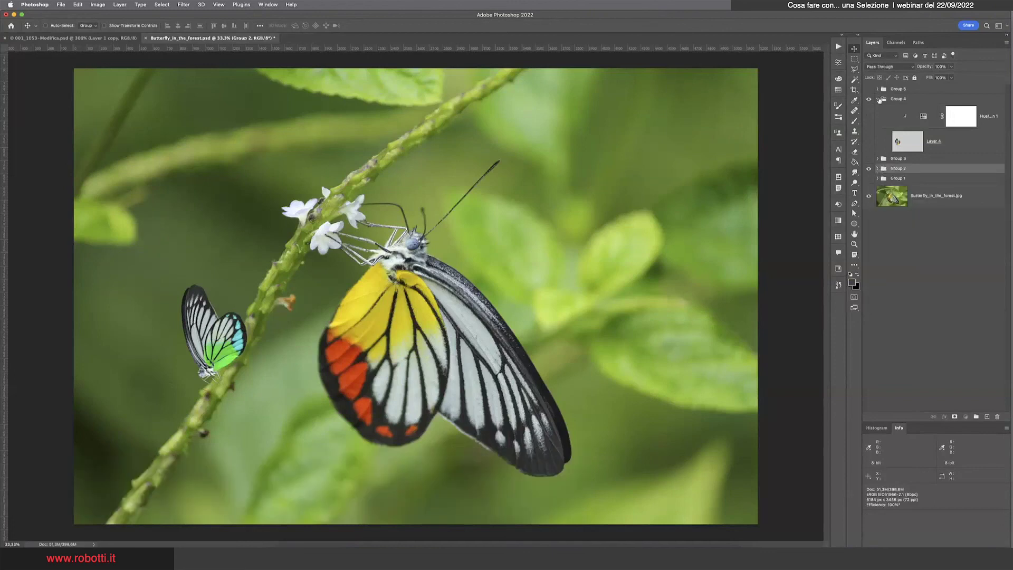
pyautogui.click(877, 99)
pyautogui.click(869, 122)
pyautogui.click(869, 99)
pyautogui.click(877, 99)
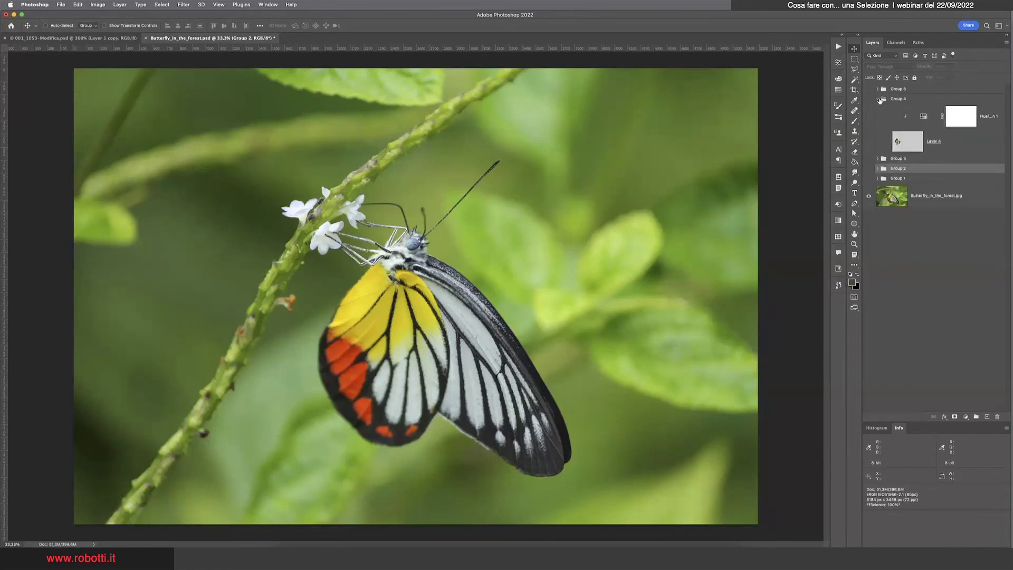
pyautogui.click(878, 98)
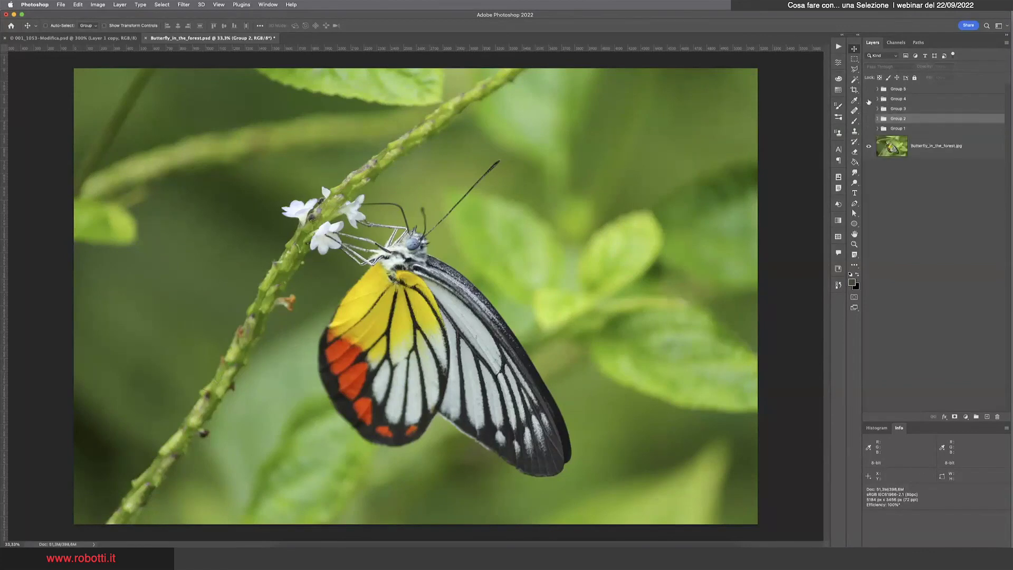
# Make Group 5 visible and show its Layer 1 copy butterfly
pyautogui.click(869, 89)
pyautogui.click(877, 89)
pyautogui.click(868, 106)
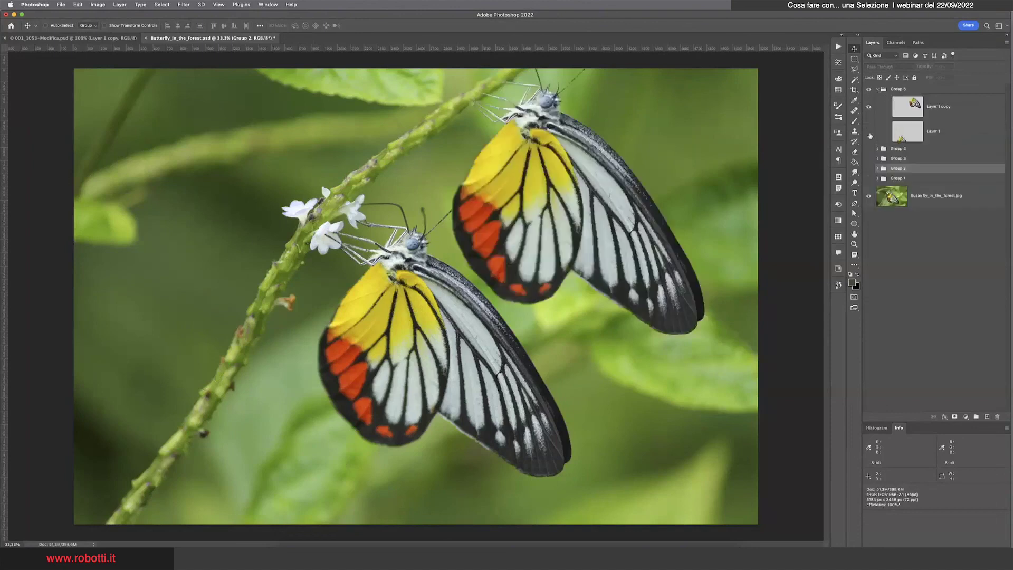
# Show the Layer 1 butterfly in Group 5, keeping Layer 1 copy visible too
pyautogui.click(869, 132)
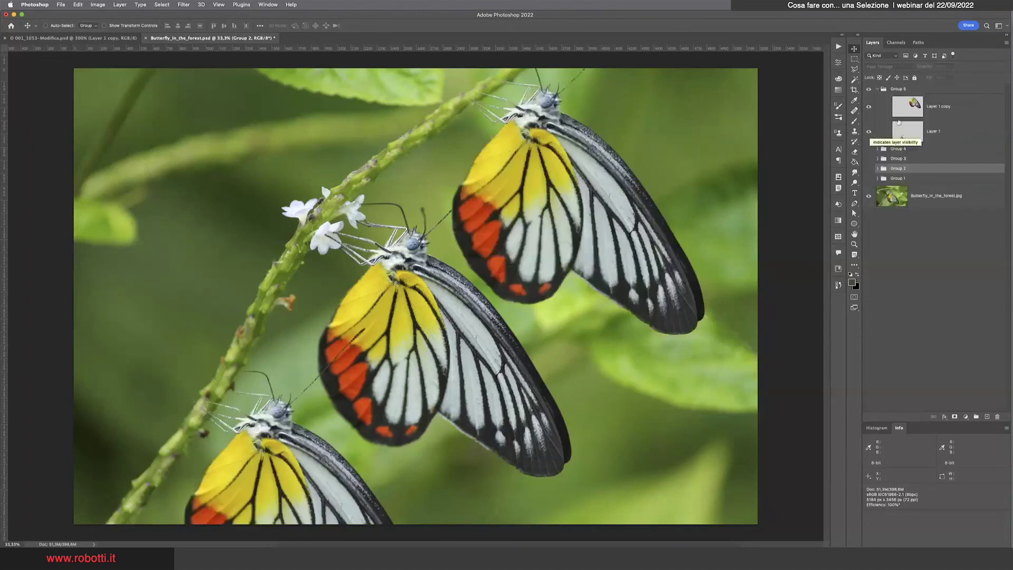
pyautogui.click(869, 107)
pyautogui.click(869, 107)
# Nudge the Layer 1 copy butterfly down-left and the Layer 1 butterfly upward
pyautogui.click(908, 111)
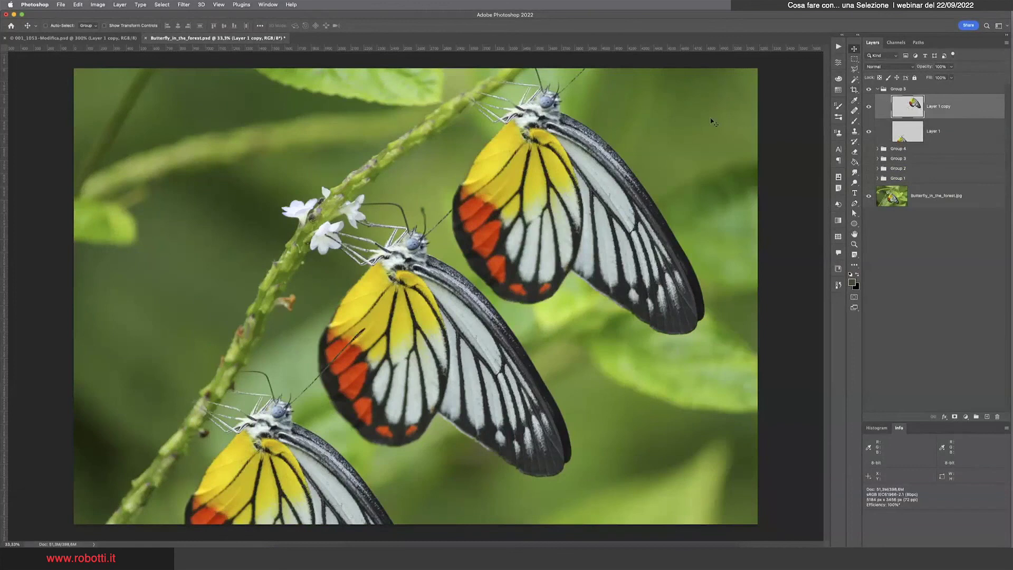
pyautogui.moveTo(564, 172)
pyautogui.mouseDown()
pyautogui.moveTo(549, 199)
pyautogui.moveTo(559, 192)
pyautogui.mouseUp()
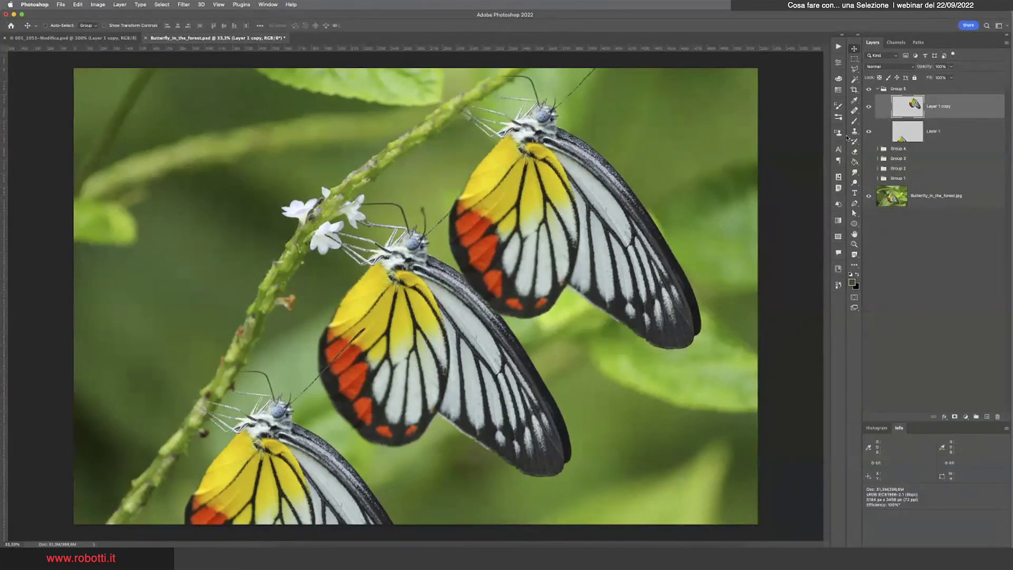
pyautogui.click(893, 136)
pyautogui.moveTo(309, 458); pyautogui.dragTo(319, 423)
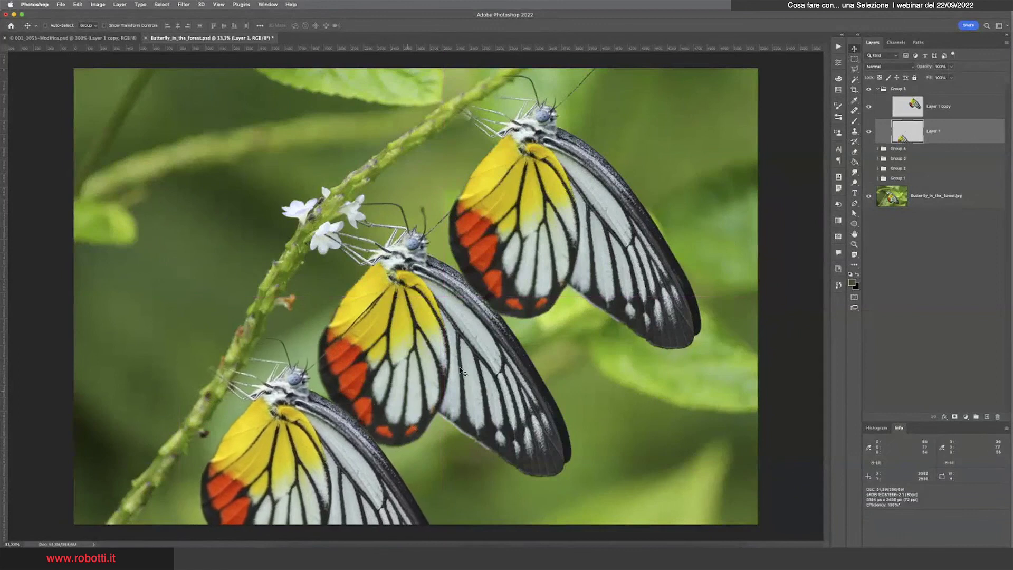
pyautogui.click(941, 107)
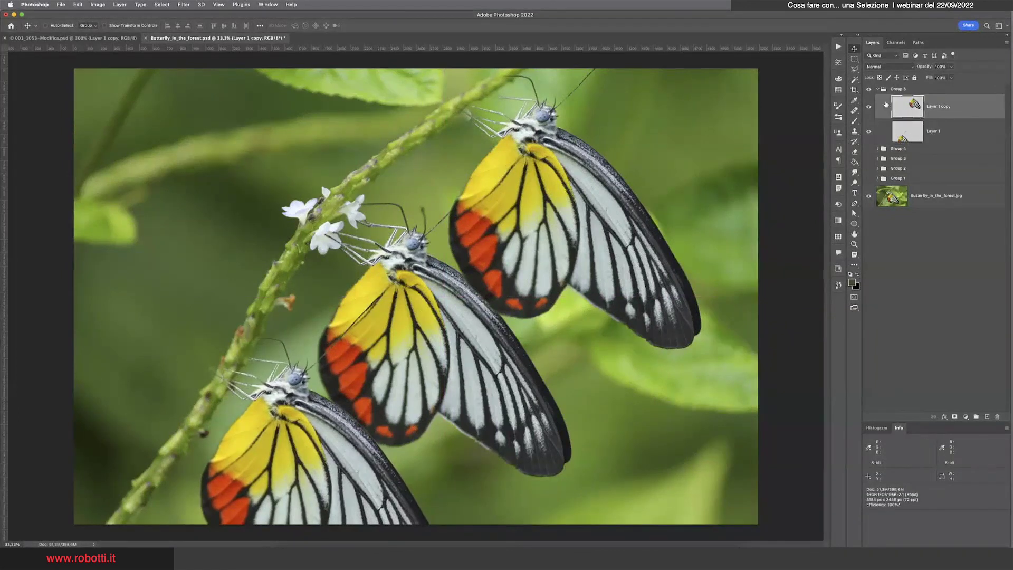
# Free Transform the Layer 1 copy butterfly to about 53%, rotated and placed atop the stem
pyautogui.click(78, 4)
pyautogui.click(93, 172)
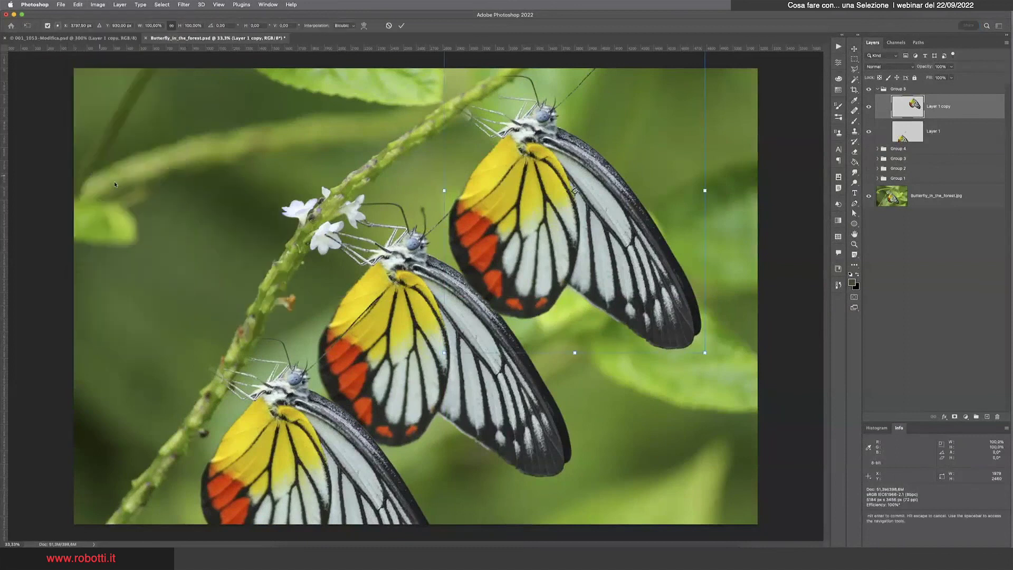
pyautogui.moveTo(704, 352)
pyautogui.mouseDown()
pyautogui.moveTo(543, 116)
pyautogui.moveTo(385, 126)
pyautogui.mouseUp()
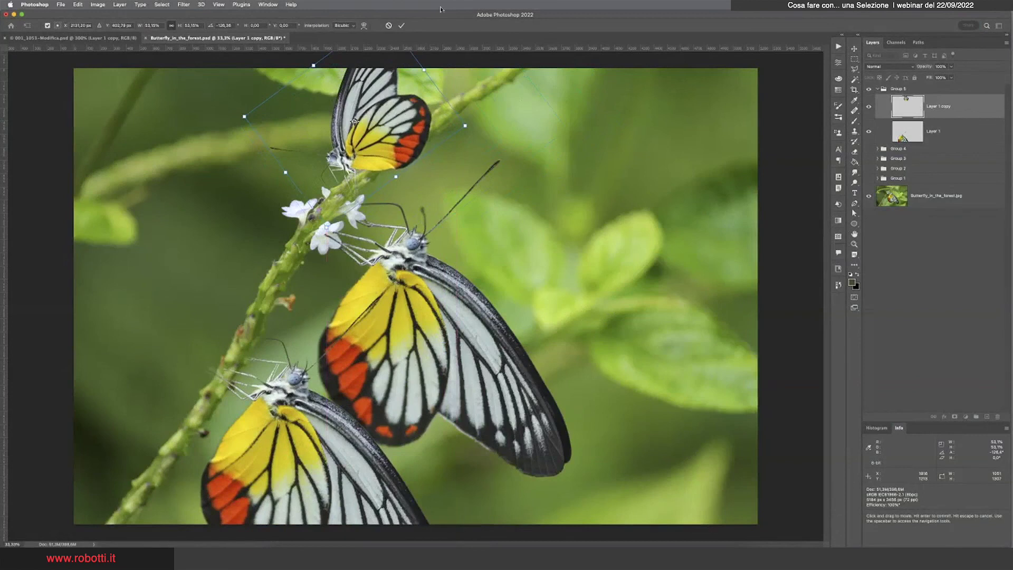
pyautogui.click(401, 28)
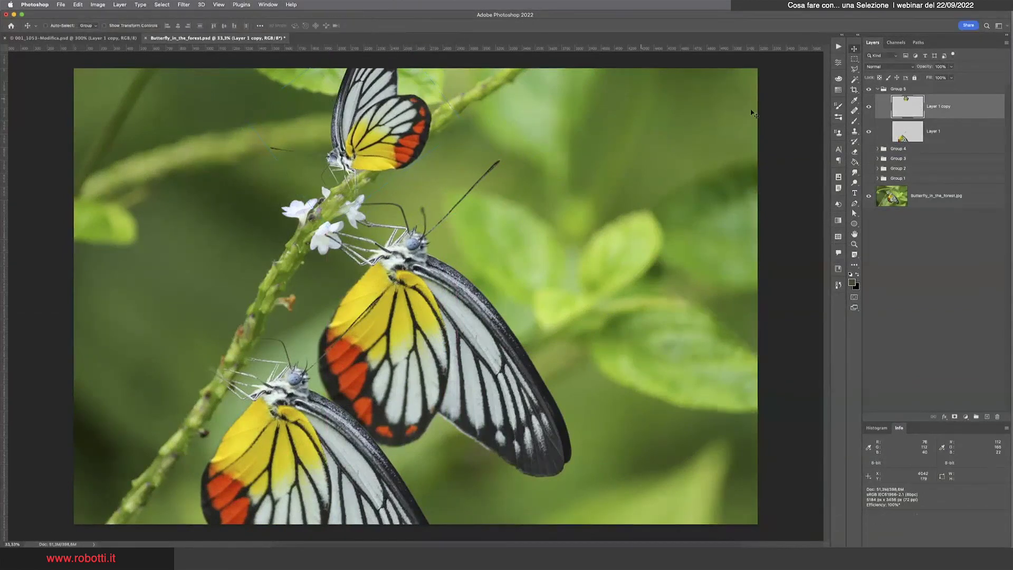
pyautogui.click(901, 138)
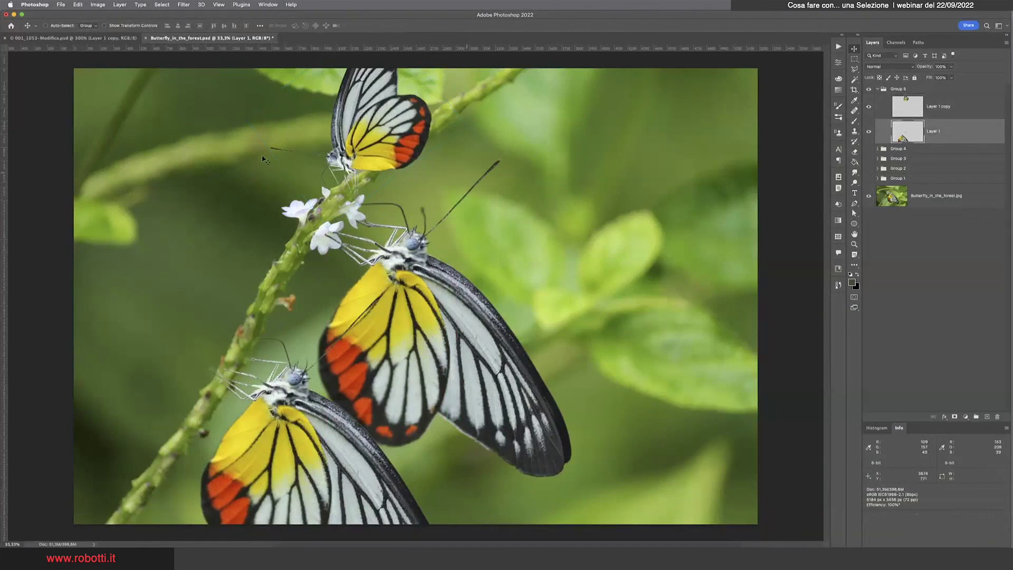
# Free Transform the Layer 1 butterfly to about 65%, rotate about -160°, and perch it left on the stem
pyautogui.click(78, 5)
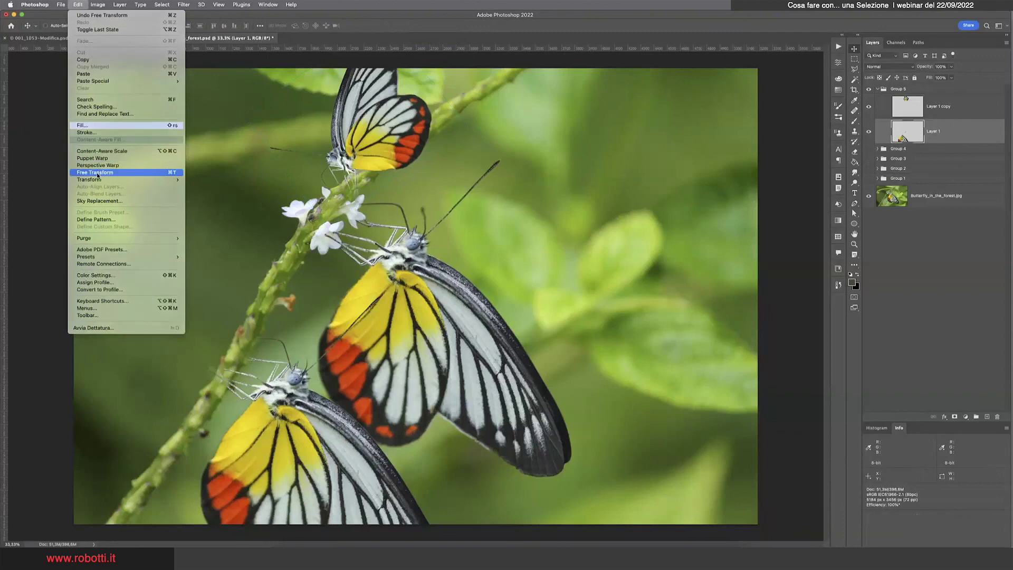
pyautogui.click(98, 172)
pyautogui.moveTo(457, 291)
pyautogui.mouseDown()
pyautogui.moveTo(358, 401)
pyautogui.moveTo(322, 215)
pyautogui.moveTo(289, 523)
pyautogui.mouseUp()
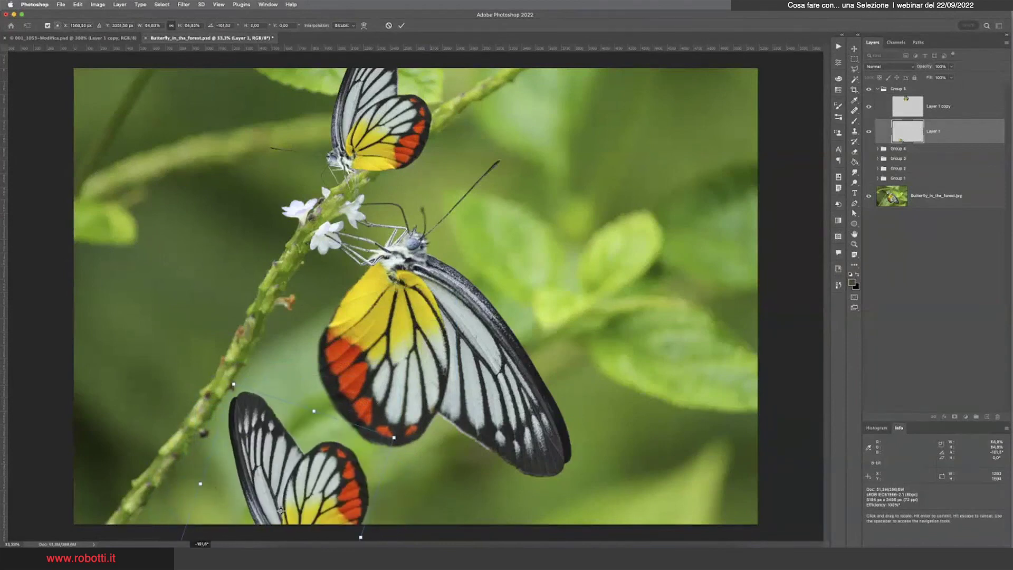
pyautogui.moveTo(333, 498); pyautogui.dragTo(210, 190)
pyautogui.moveTo(336, 255); pyautogui.dragTo(314, 209)
pyautogui.moveTo(218, 301); pyautogui.dragTo(171, 363)
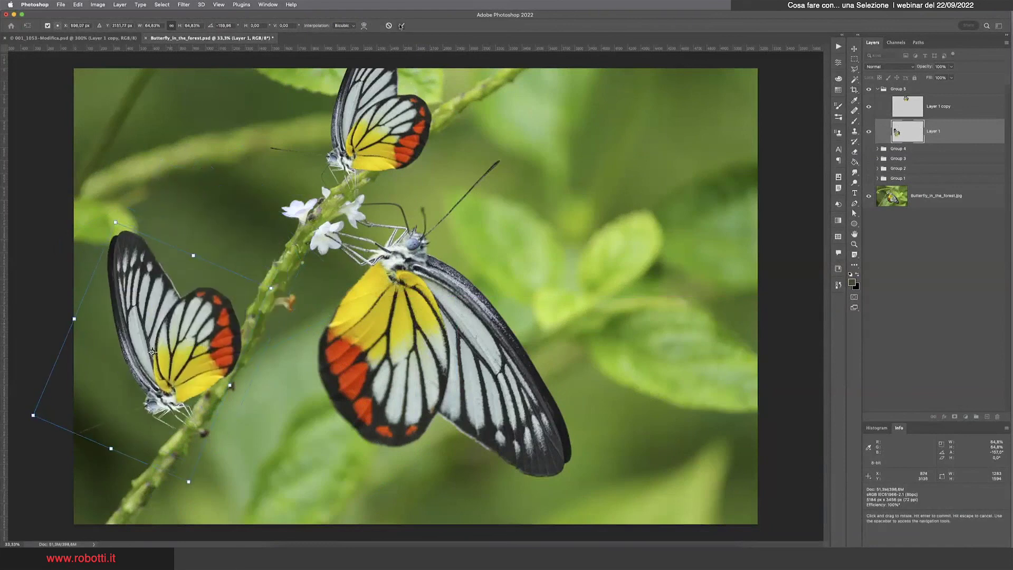
pyautogui.click(401, 25)
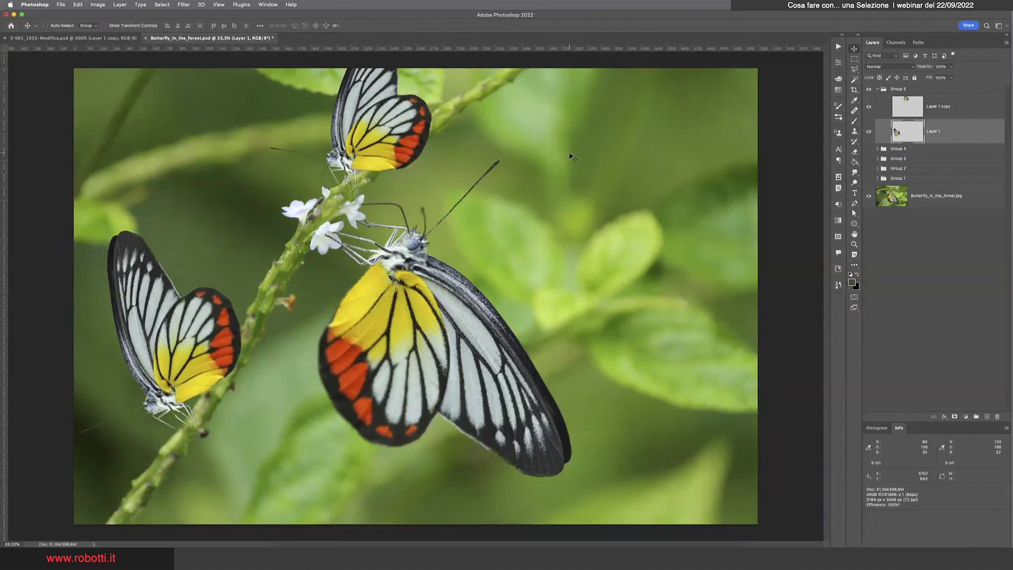